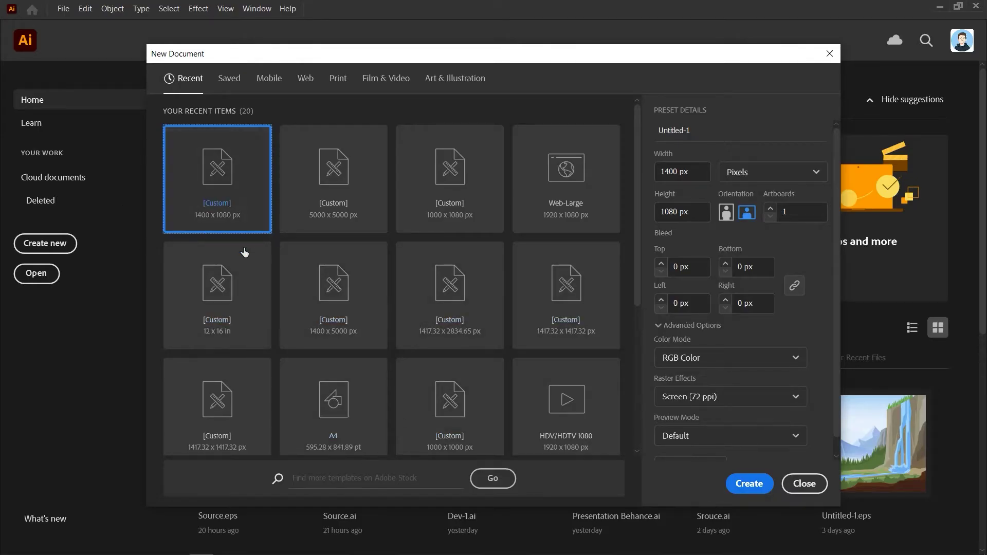
Create a new document from the Web-Large preset, 1920 x 1080 px.
click(269, 78)
click(306, 78)
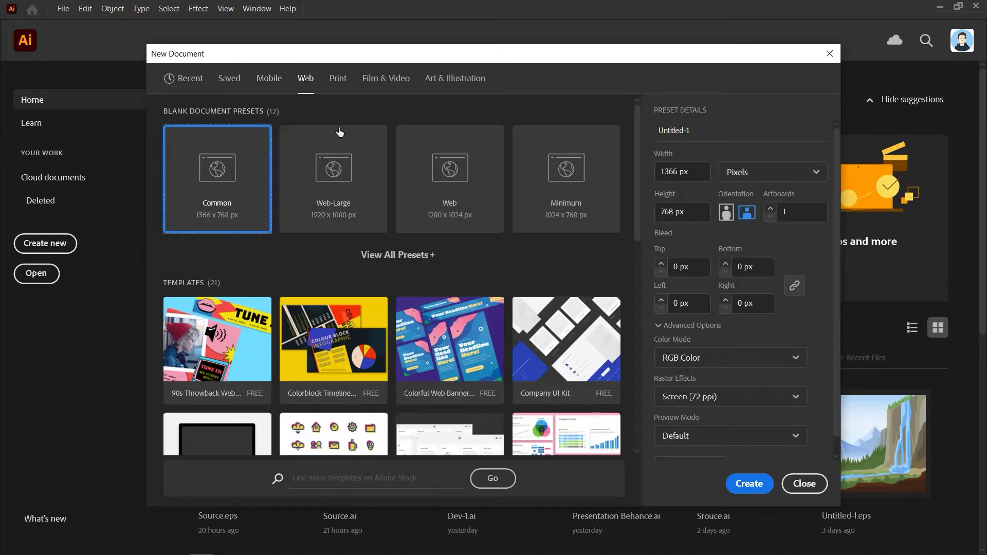
click(354, 214)
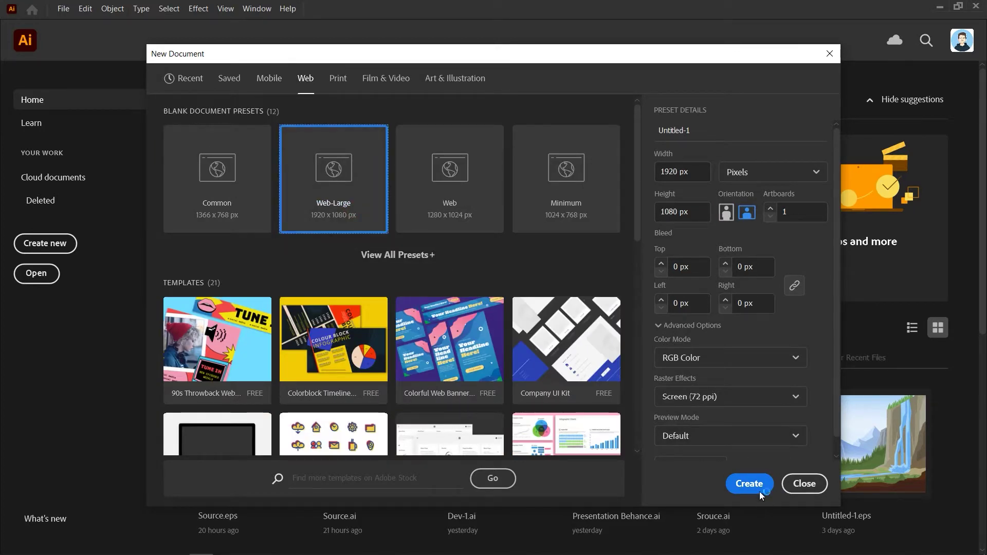
click(761, 493)
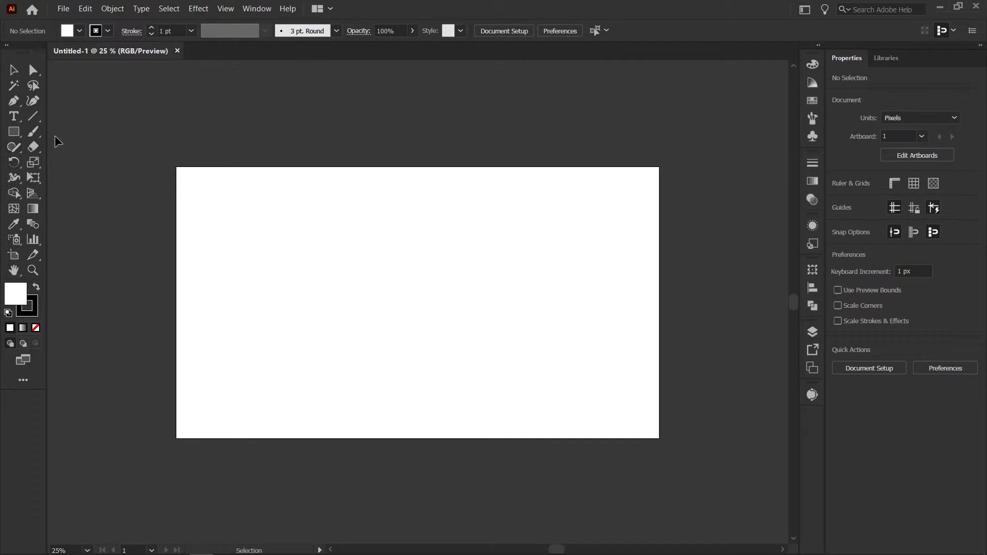
Activate the Paintbrush tool and accept its options, with Edit Selected Paths enabled within 12 pixels.
click(29, 134)
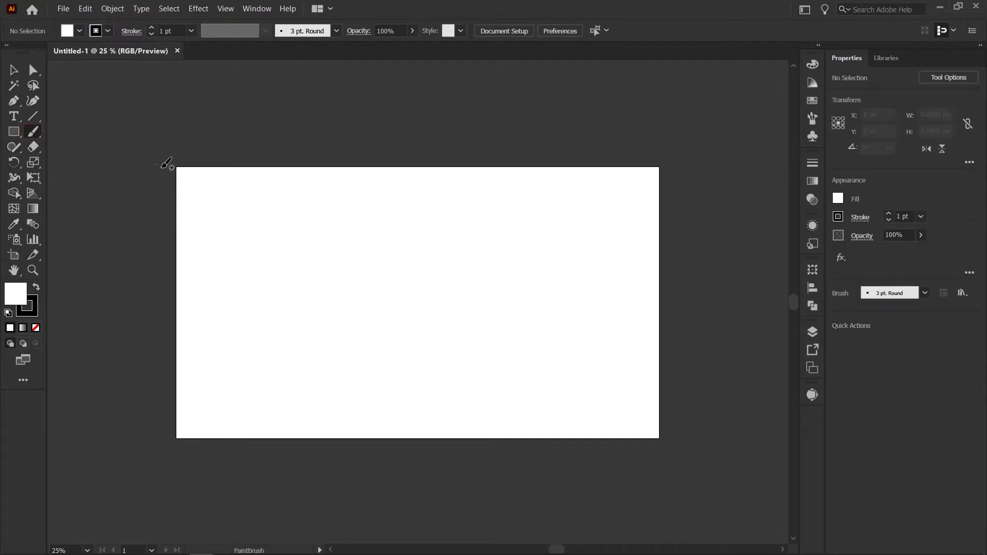
double_click(34, 132)
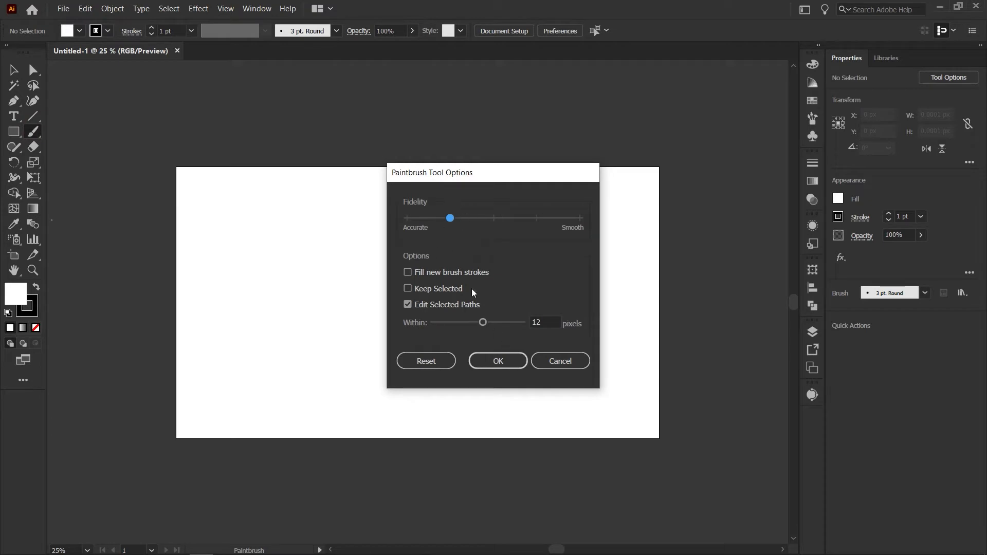
click(495, 363)
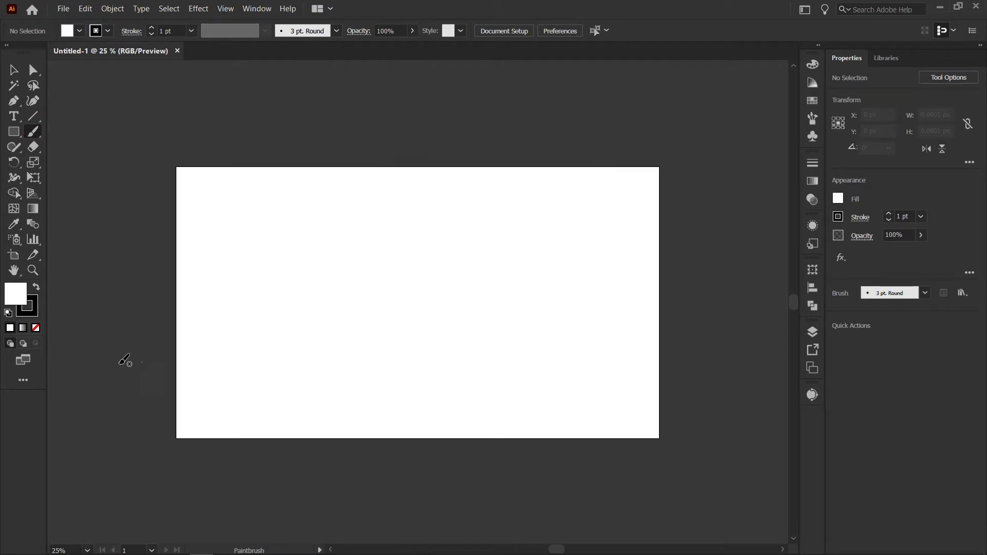
Sketch a ground line across the lower artboard, with bushes, jagged treetops and a background tree line above it.
drag(134, 365, 681, 364)
mouse_move(163, 342)
mouse_down()
mouse_move(181, 330)
mouse_move(304, 362)
mouse_move(418, 330)
mouse_move(513, 342)
mouse_move(571, 329)
mouse_move(619, 340)
mouse_move(681, 337)
mouse_up()
mouse_move(386, 357)
mouse_down()
mouse_move(393, 334)
mouse_move(411, 338)
mouse_move(447, 310)
mouse_move(480, 338)
mouse_up()
mouse_move(496, 344)
mouse_down()
mouse_move(525, 317)
mouse_move(538, 289)
mouse_move(547, 321)
mouse_move(566, 312)
mouse_move(574, 329)
mouse_move(591, 318)
mouse_move(658, 326)
mouse_up()
mouse_move(195, 345)
mouse_down()
mouse_move(220, 332)
mouse_move(267, 342)
mouse_move(168, 341)
mouse_move(220, 337)
mouse_up()
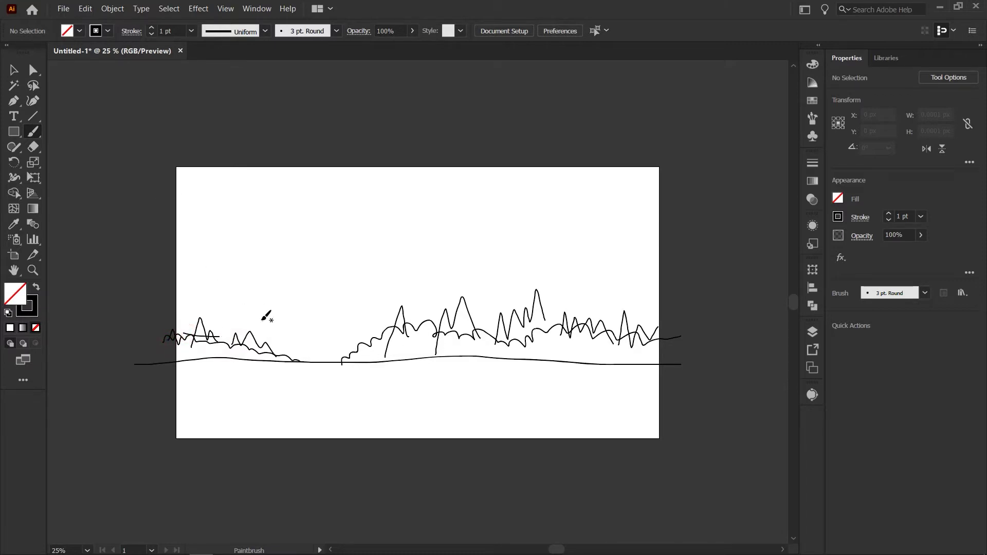
mouse_move(178, 333)
mouse_down()
mouse_move(207, 304)
mouse_move(246, 296)
mouse_move(280, 331)
mouse_move(324, 323)
mouse_move(412, 334)
mouse_up()
mouse_move(469, 319)
mouse_down()
mouse_move(479, 308)
mouse_move(545, 304)
mouse_move(620, 313)
mouse_up()
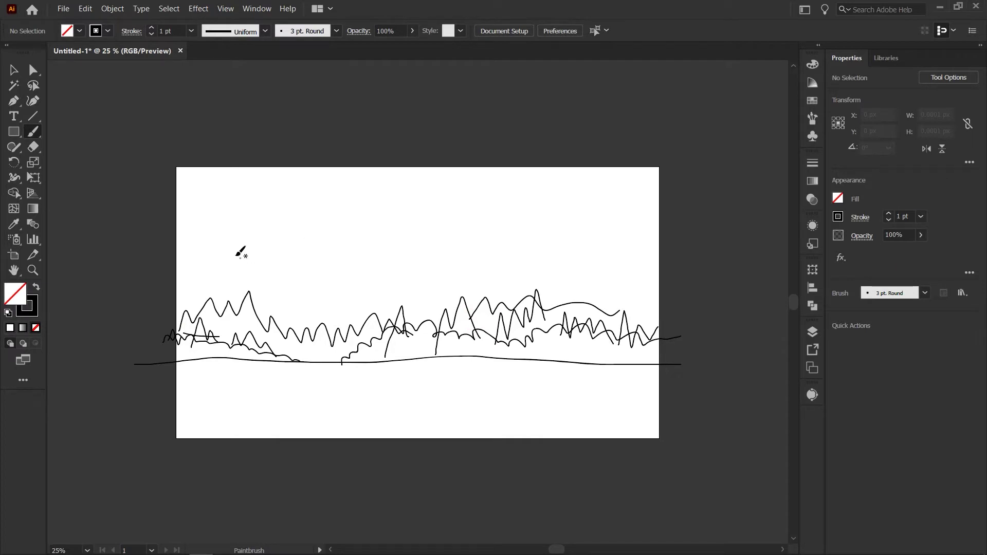
drag(161, 196, 269, 208)
drag(299, 262, 317, 350)
key(ctrl+z)
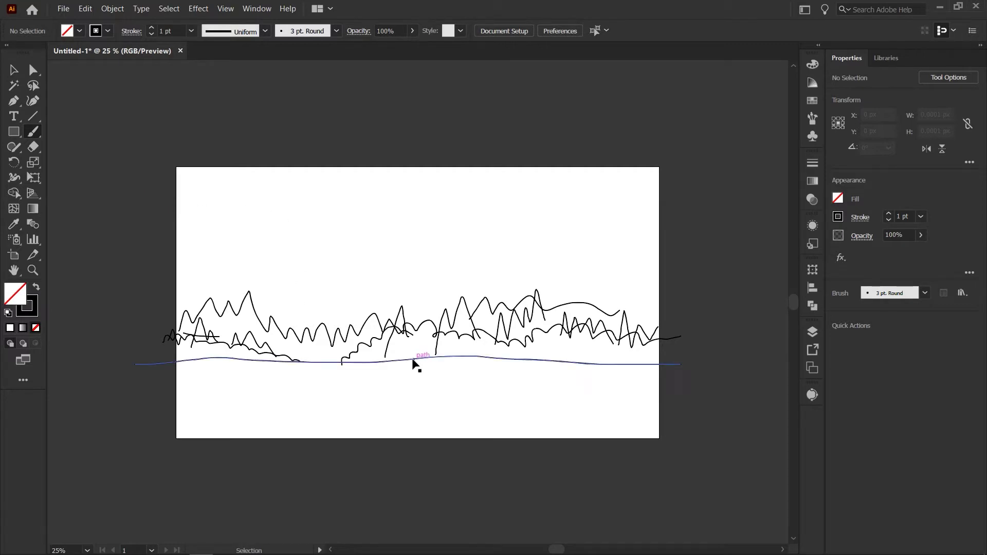
Sketch the cliff outlines descending to the ground line, one on the left side and two on the right.
mouse_move(239, 148)
mouse_down()
mouse_move(260, 214)
mouse_move(271, 219)
mouse_move(276, 257)
mouse_move(295, 273)
mouse_move(323, 373)
mouse_up()
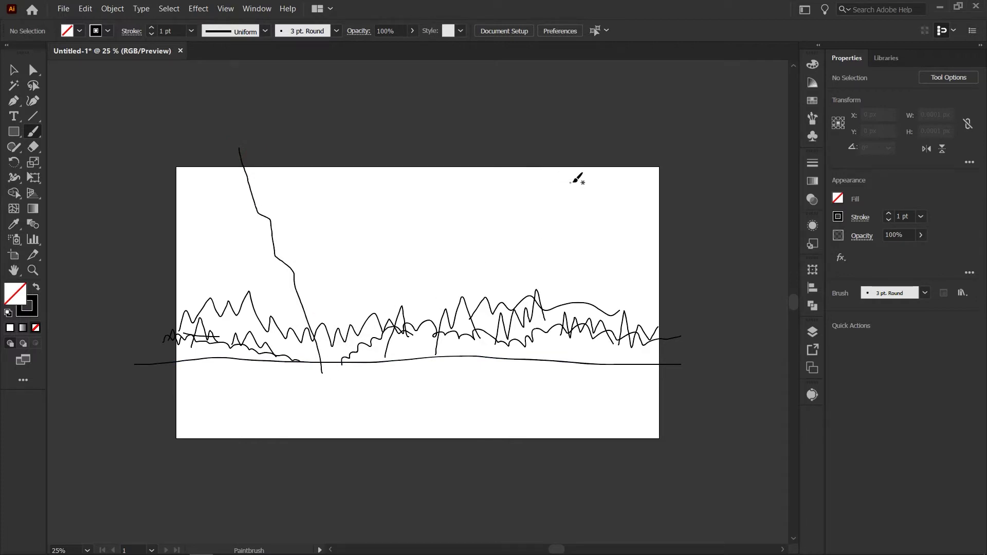
mouse_move(569, 158)
mouse_down()
mouse_move(524, 227)
mouse_move(478, 372)
mouse_up()
drag(614, 182, 465, 216)
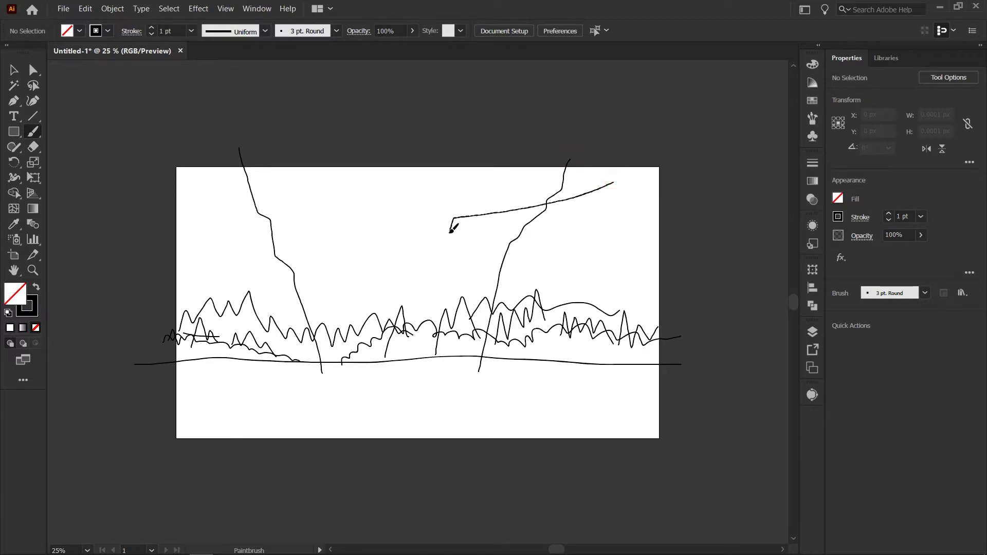
mouse_move(426, 286)
mouse_down()
mouse_move(407, 298)
mouse_move(372, 363)
mouse_up()
Sketch the central mountain peak between the cliffs, with a lower slope line and jagged snow contours.
drag(213, 239, 339, 206)
drag(408, 203, 511, 239)
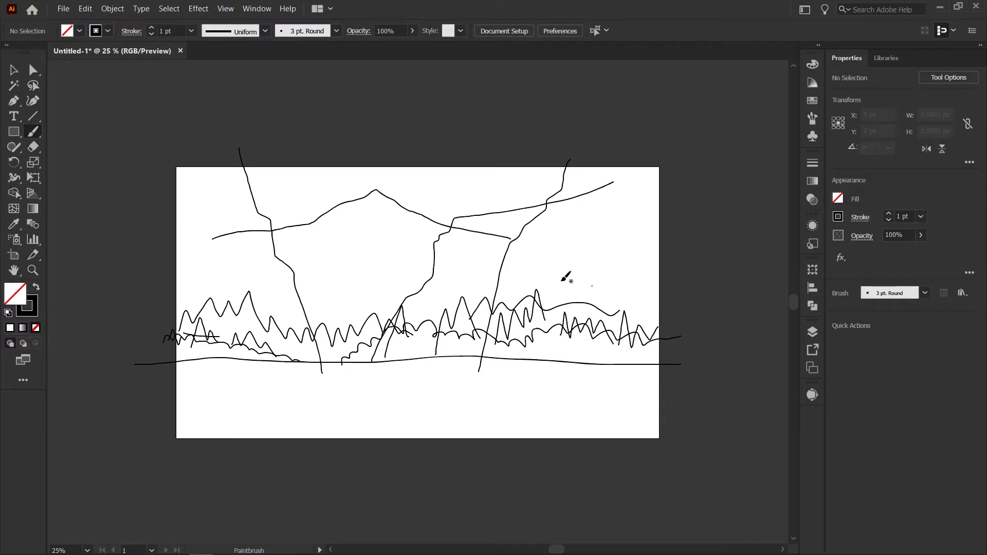
mouse_move(221, 262)
mouse_down()
mouse_move(294, 242)
mouse_move(309, 256)
mouse_up()
key(ctrl+z)
mouse_move(248, 216)
mouse_down()
mouse_move(312, 261)
mouse_move(344, 261)
mouse_move(374, 296)
mouse_move(439, 317)
mouse_up()
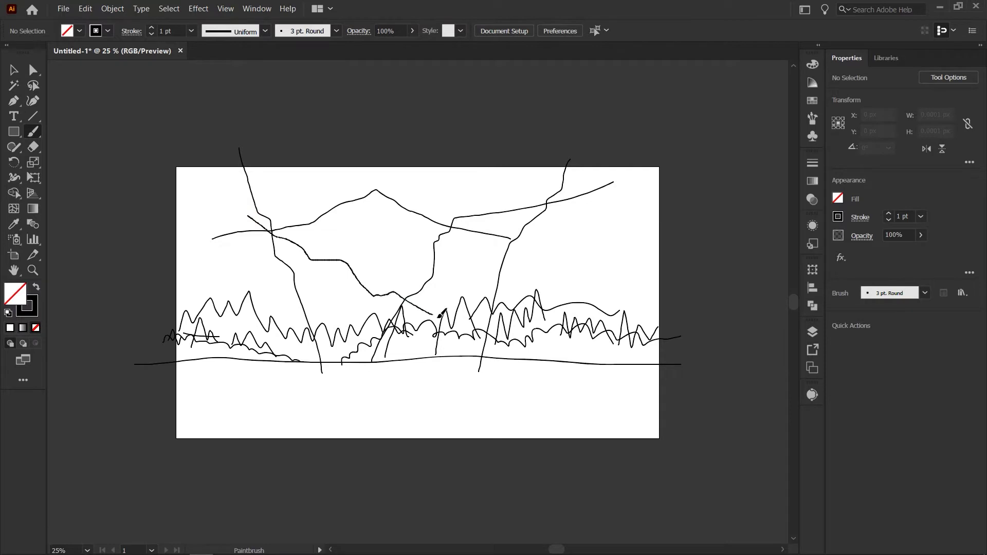
mouse_move(372, 195)
mouse_down()
mouse_move(365, 227)
mouse_move(358, 220)
mouse_move(329, 241)
mouse_move(329, 262)
mouse_up()
mouse_move(429, 290)
mouse_down()
mouse_move(397, 248)
mouse_move(365, 271)
mouse_move(362, 257)
mouse_move(405, 246)
mouse_up()
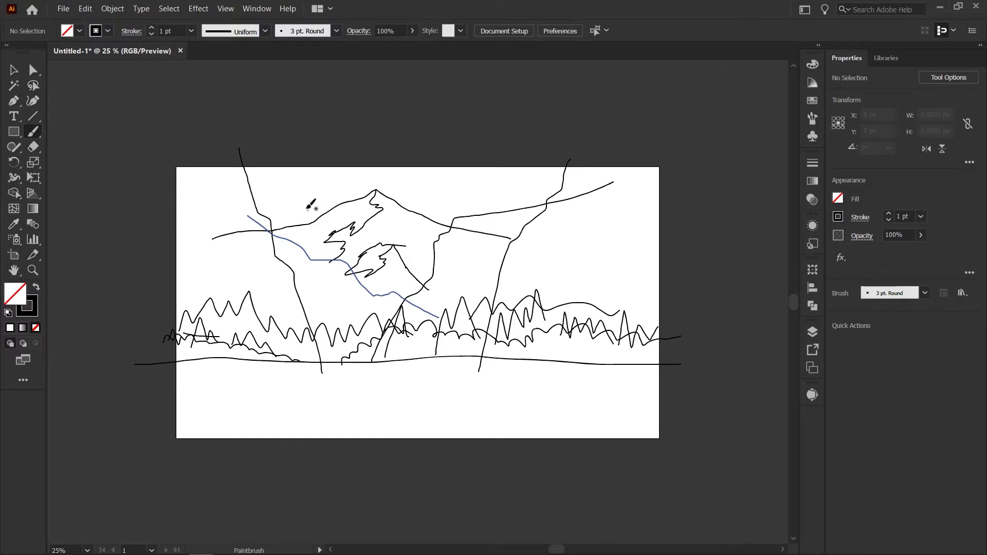
drag(147, 125, 380, 251)
drag(319, 188, 312, 252)
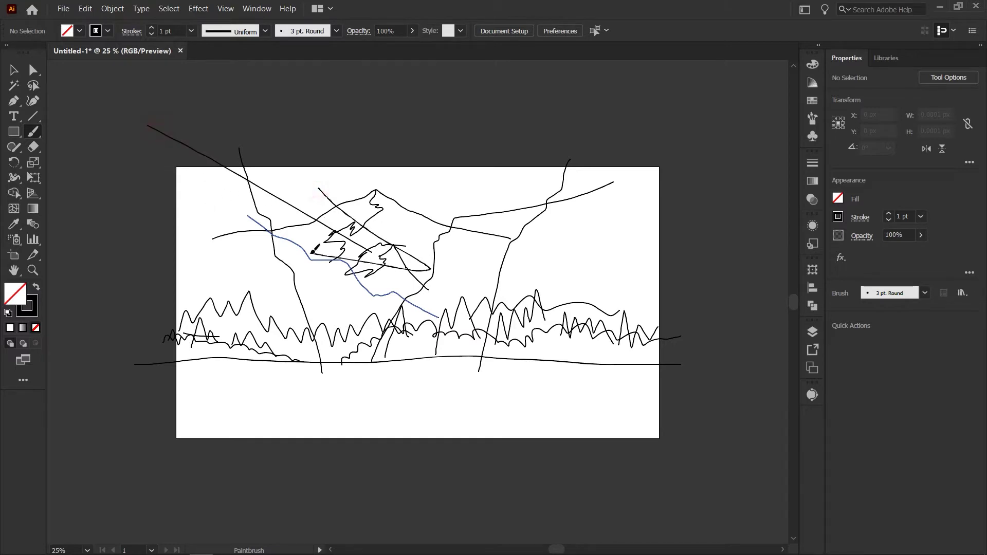
key(ctrl+z)
key(ctrl+z)
key(ctrl+z)
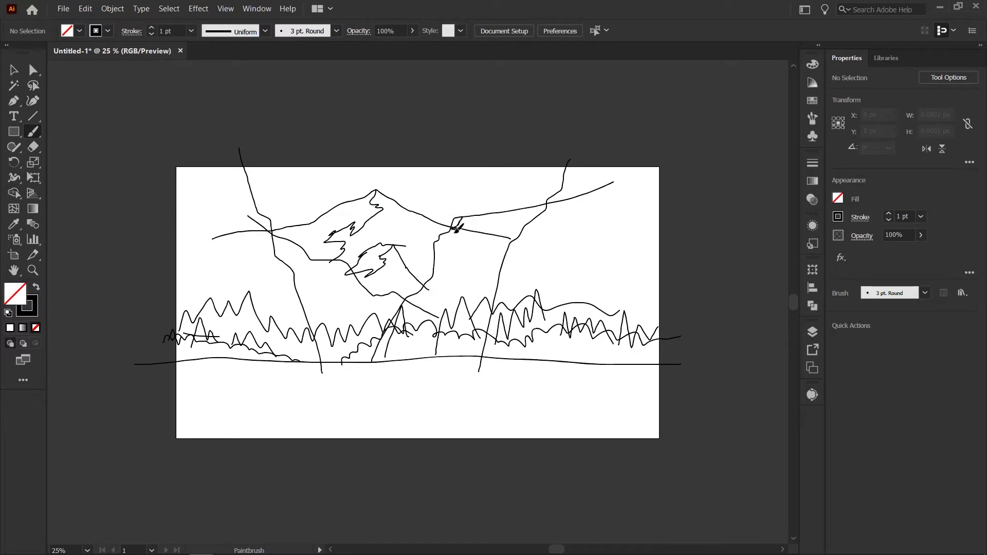
Sketch jagged shading contours along the right-hand cliffs and wavy water lines below the ground line.
mouse_move(476, 265)
mouse_down()
mouse_move(448, 270)
mouse_move(423, 291)
mouse_move(386, 354)
mouse_up()
mouse_move(570, 161)
mouse_down()
mouse_move(555, 209)
mouse_move(577, 218)
mouse_move(523, 245)
mouse_move(596, 248)
mouse_move(494, 275)
mouse_move(491, 352)
mouse_move(469, 368)
mouse_up()
mouse_move(191, 396)
mouse_down()
mouse_move(370, 392)
mouse_move(303, 421)
mouse_move(184, 429)
mouse_up()
mouse_move(690, 387)
mouse_down()
mouse_move(528, 386)
mouse_move(418, 408)
mouse_move(535, 431)
mouse_move(457, 433)
mouse_up()
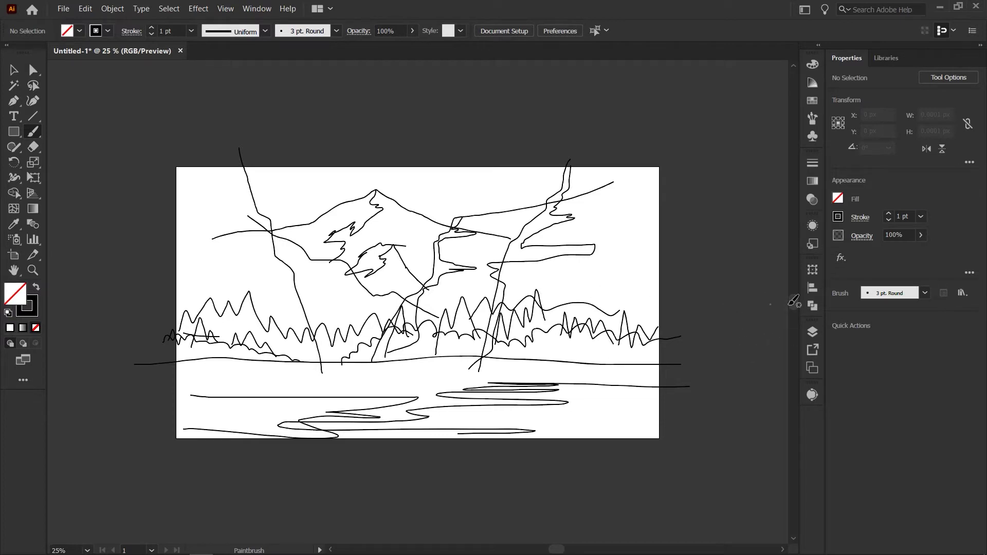
Select all sketch strokes on Layer 1 and reduce their opacity to 33%.
click(813, 333)
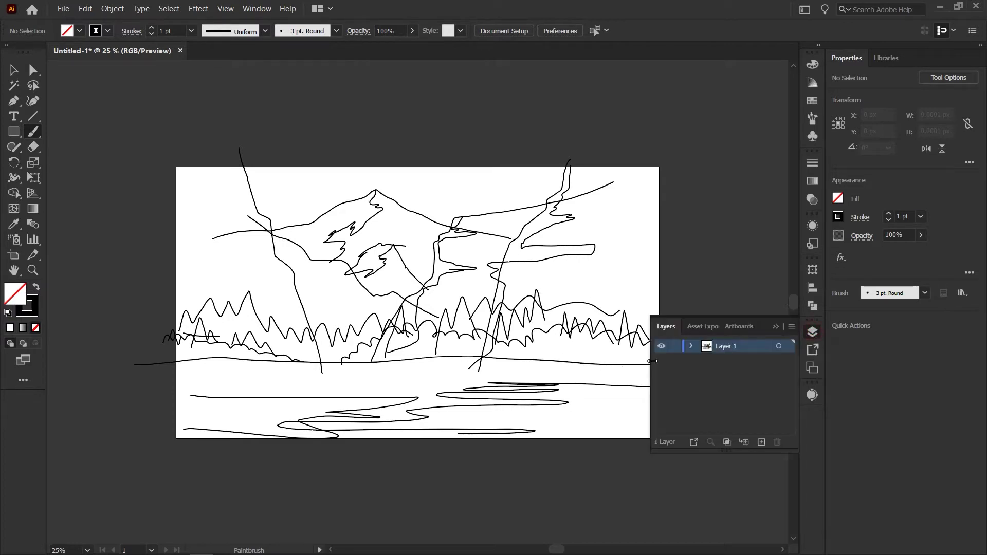
click(786, 348)
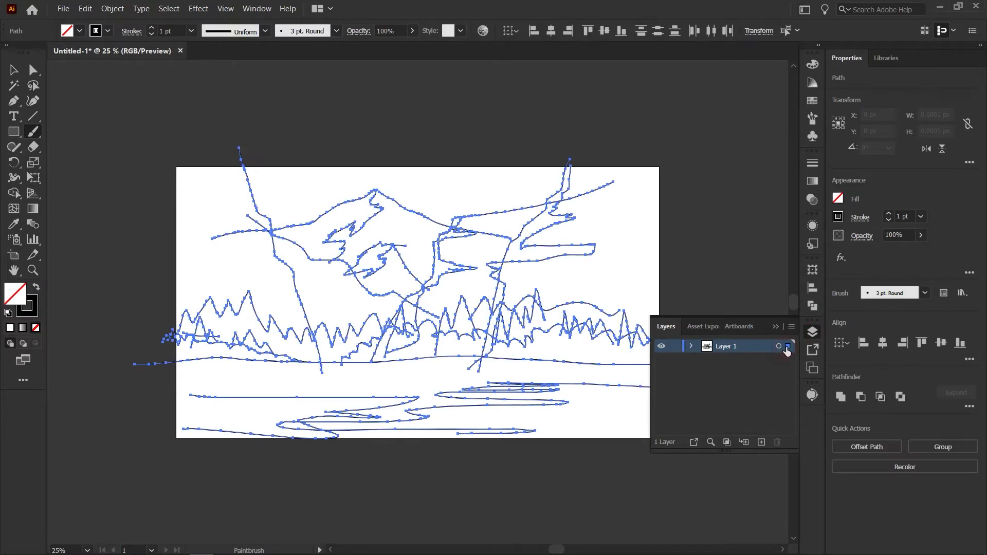
click(412, 30)
drag(400, 48, 374, 48)
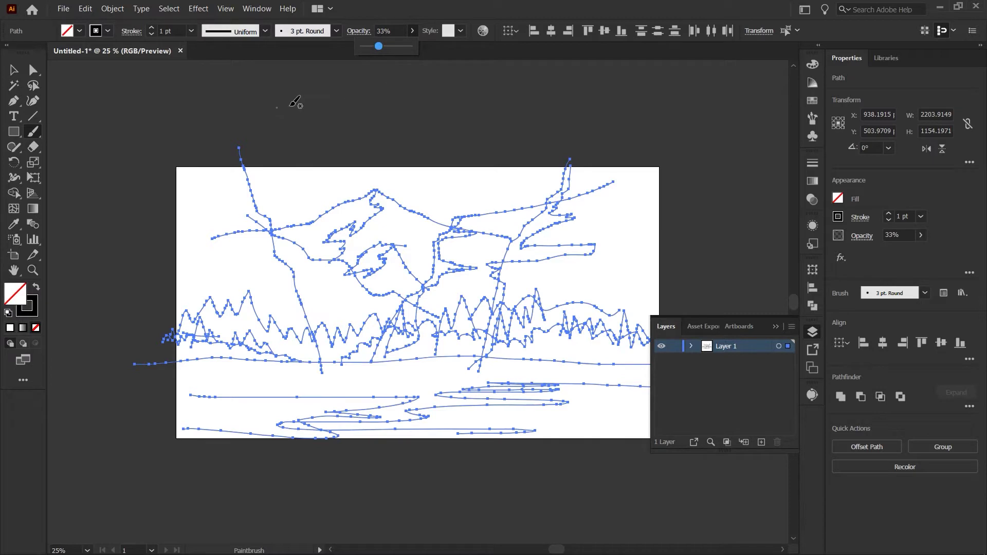
key(v)
click(298, 106)
drag(132, 114, 672, 500)
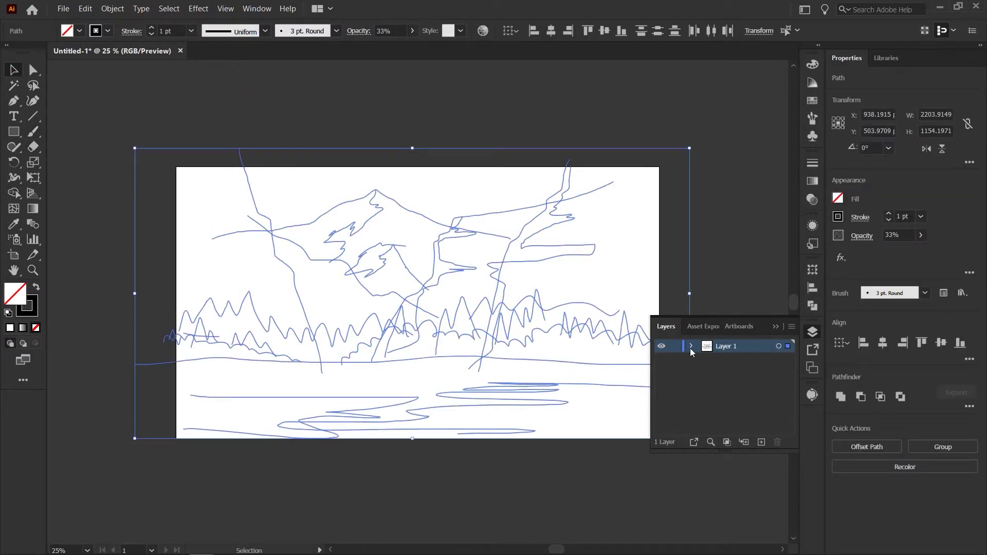
Lock the sketch layer and add a new layer above it.
click(675, 348)
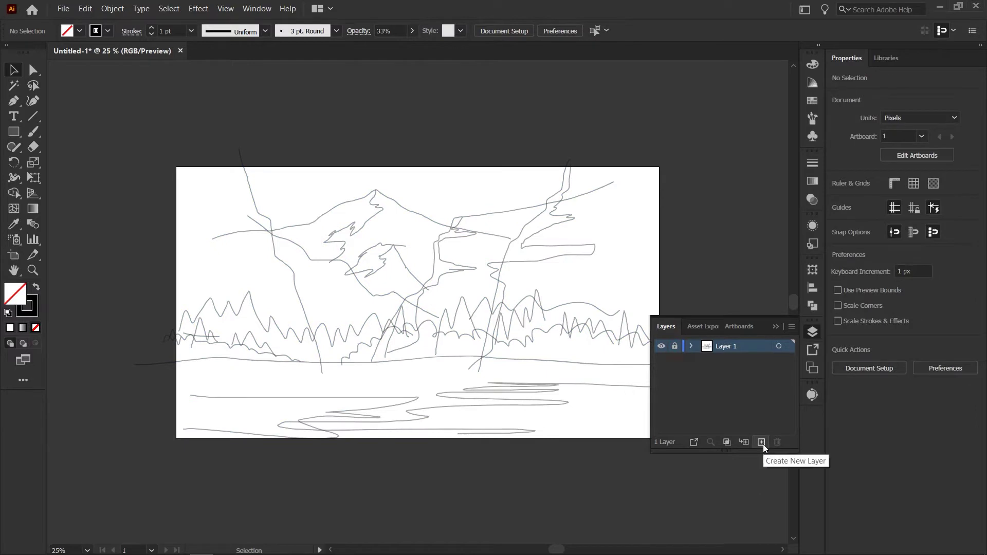
click(762, 442)
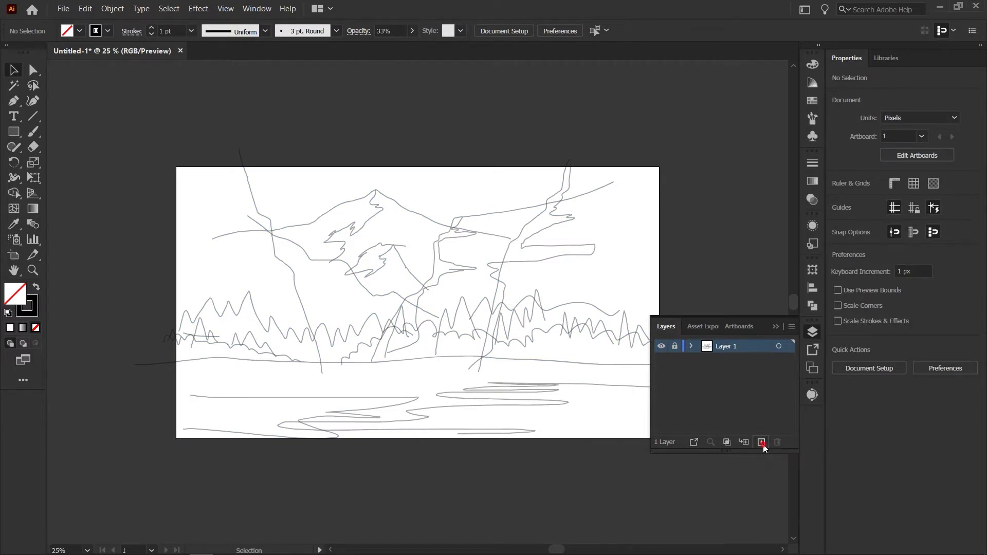
click(775, 327)
Activate the Pen tool and rename the new layer above the locked sketch.
click(14, 103)
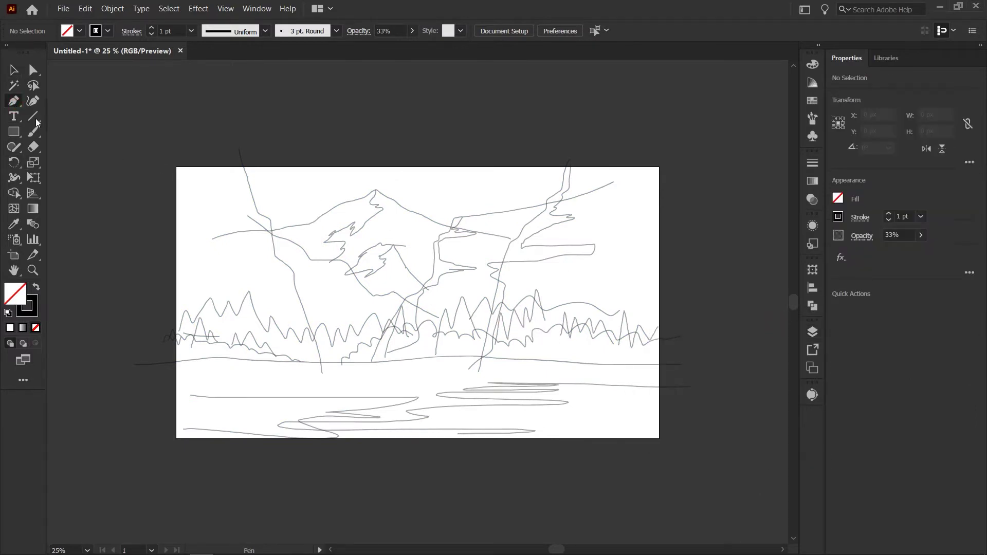
scroll(383, 275, up, 3)
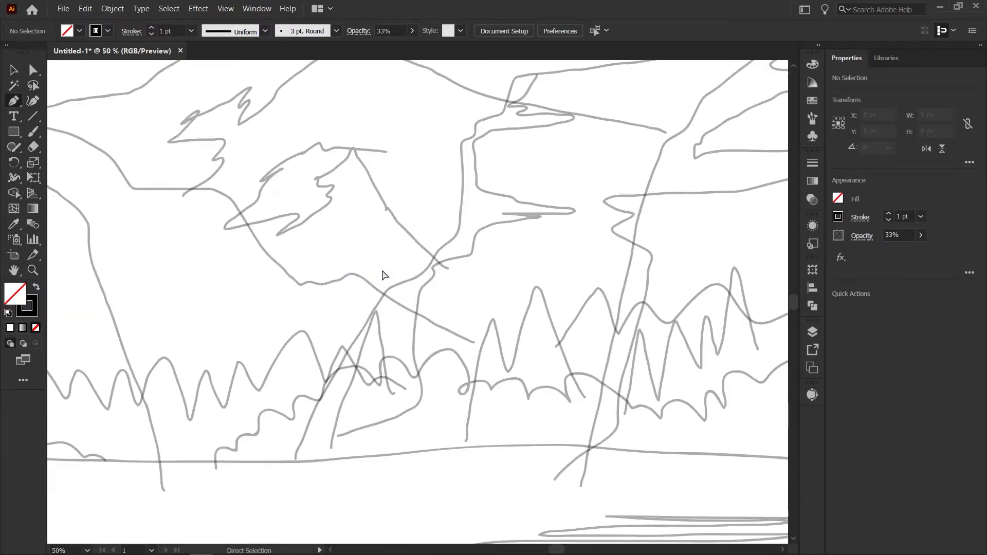
scroll(383, 275, down, 2)
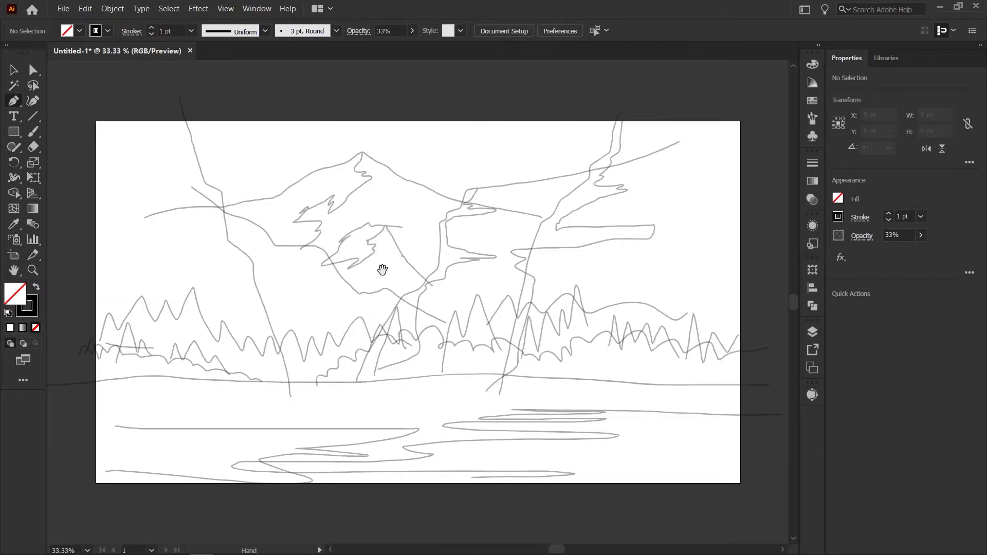
drag(165, 356, 198, 343)
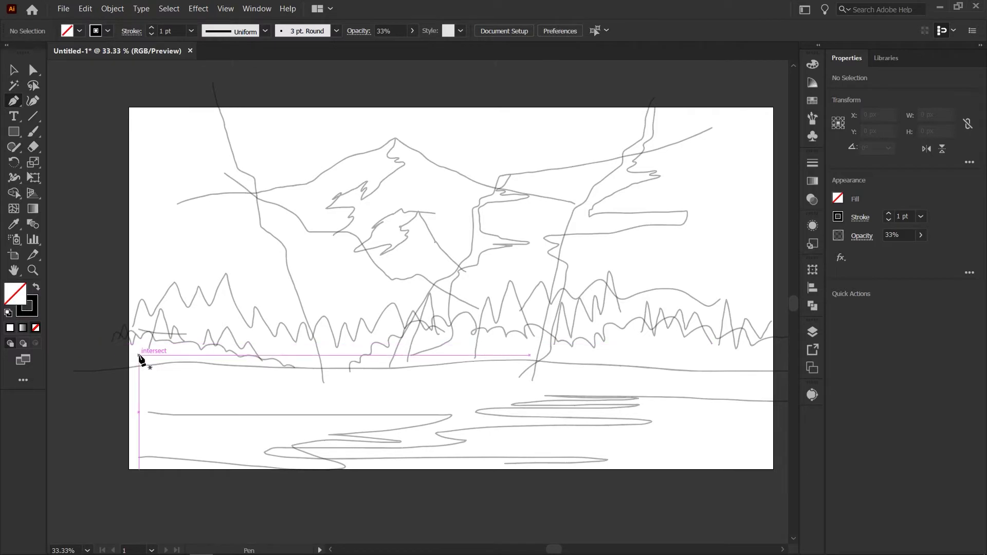
click(812, 332)
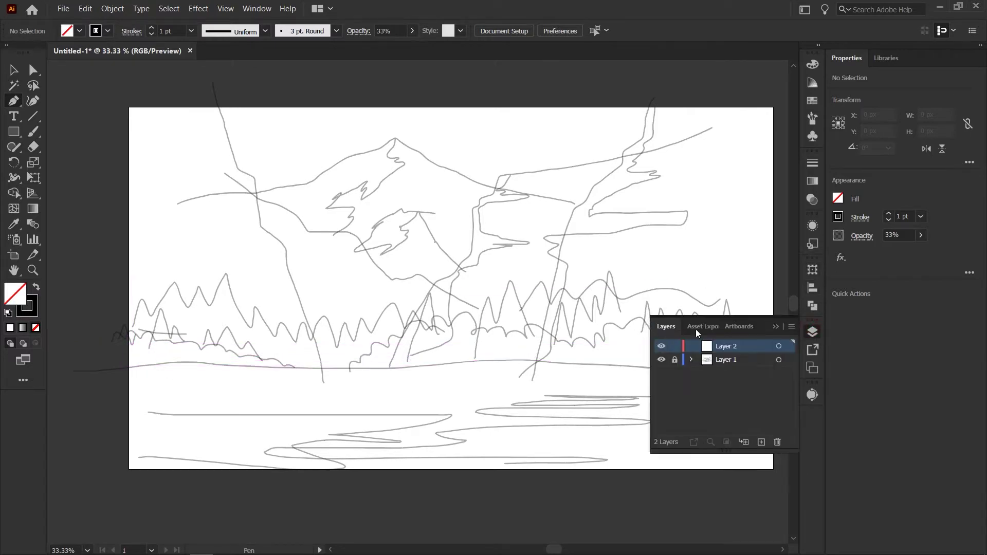
double_click(735, 347)
text(R)
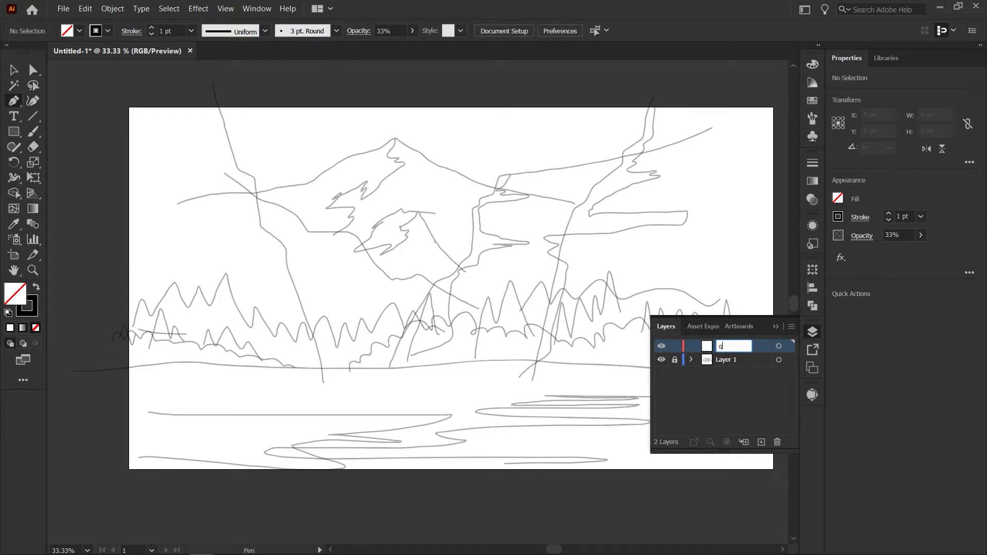
key(Return)
click(778, 328)
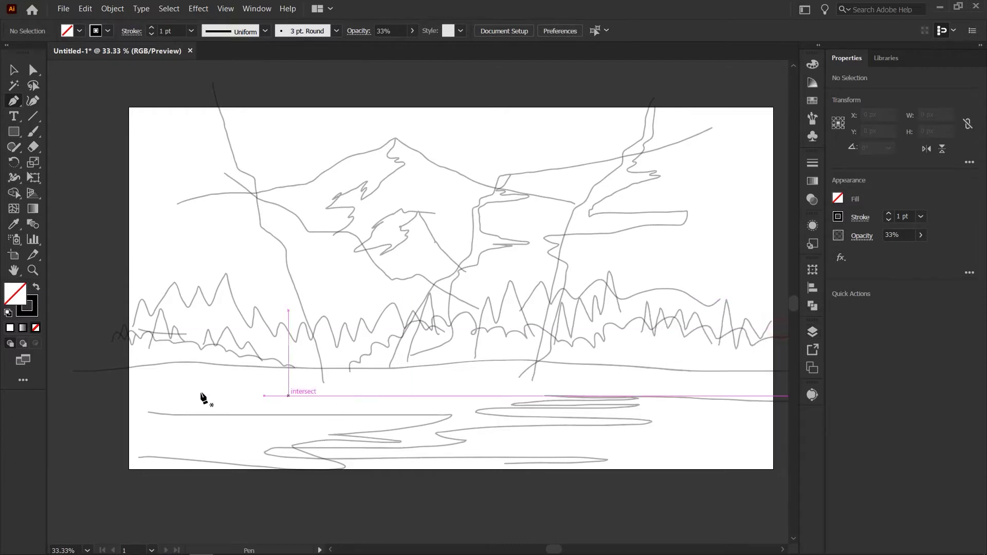
Set the stroke colour to red, DB2E2E.
double_click(27, 306)
drag(484, 321, 456, 221)
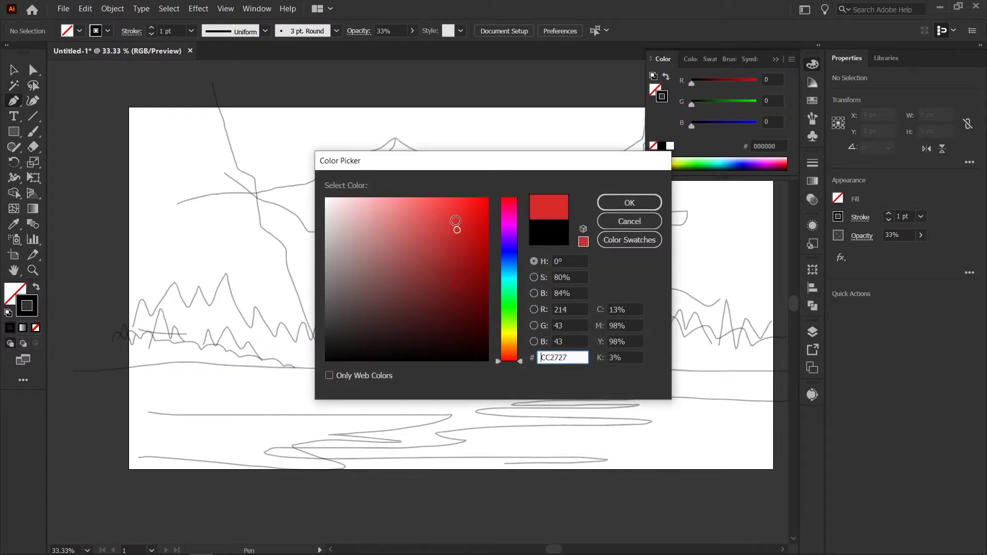
click(657, 205)
Trace the ground line with the Pen tool and close the shape below the artboard's lower edge.
click(119, 362)
drag(193, 363, 211, 364)
click(294, 368)
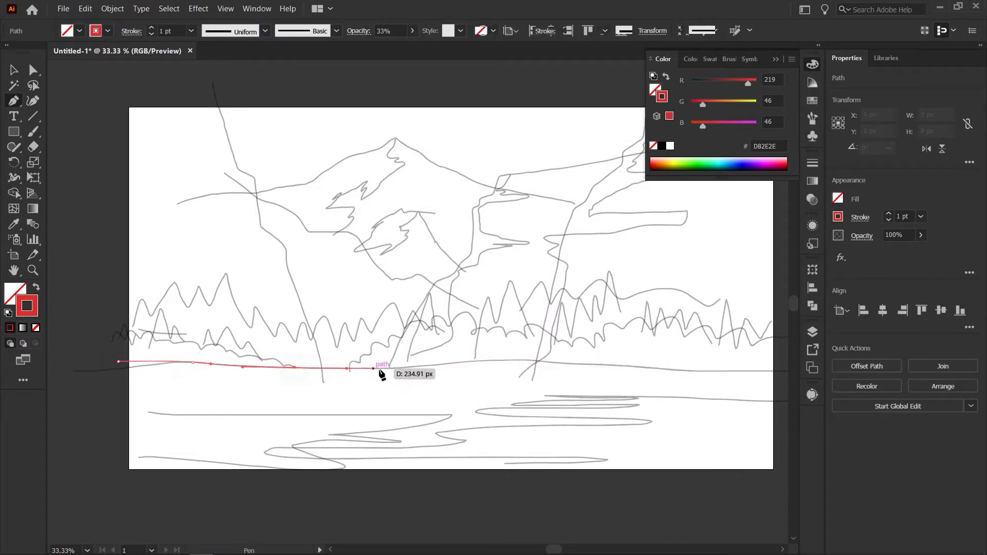
drag(492, 362, 519, 363)
drag(604, 366, 632, 367)
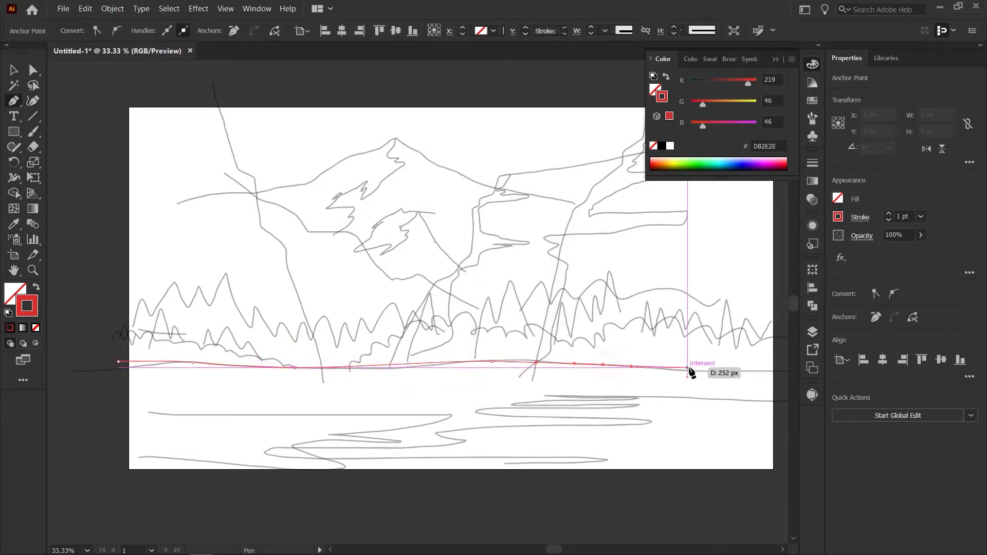
drag(694, 371, 562, 374)
drag(622, 368, 646, 368)
click(656, 369)
click(667, 488)
drag(627, 511, 780, 457)
click(101, 436)
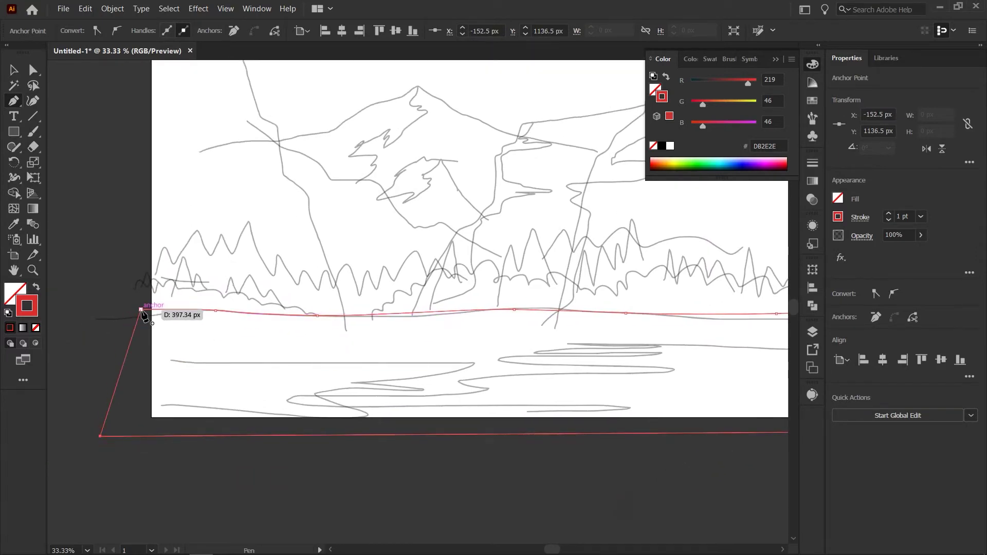
drag(380, 337, 320, 359)
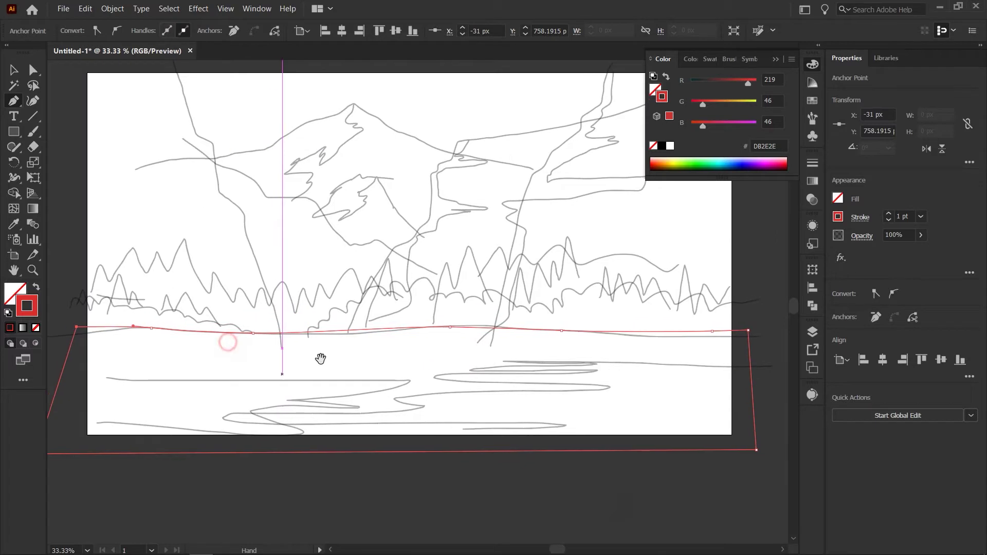
Add a new layer between the ground layer and the sketch layer.
click(813, 331)
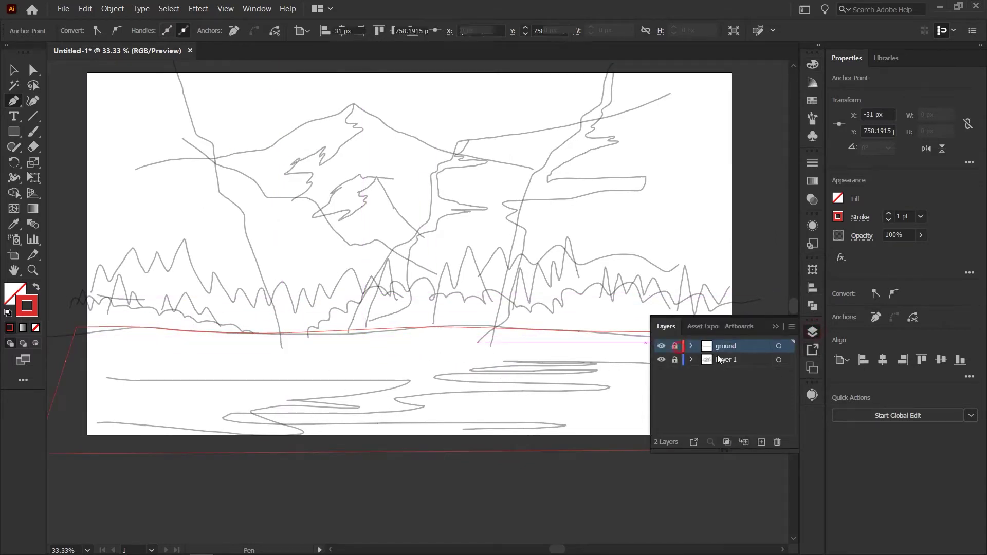
click(693, 357)
click(762, 442)
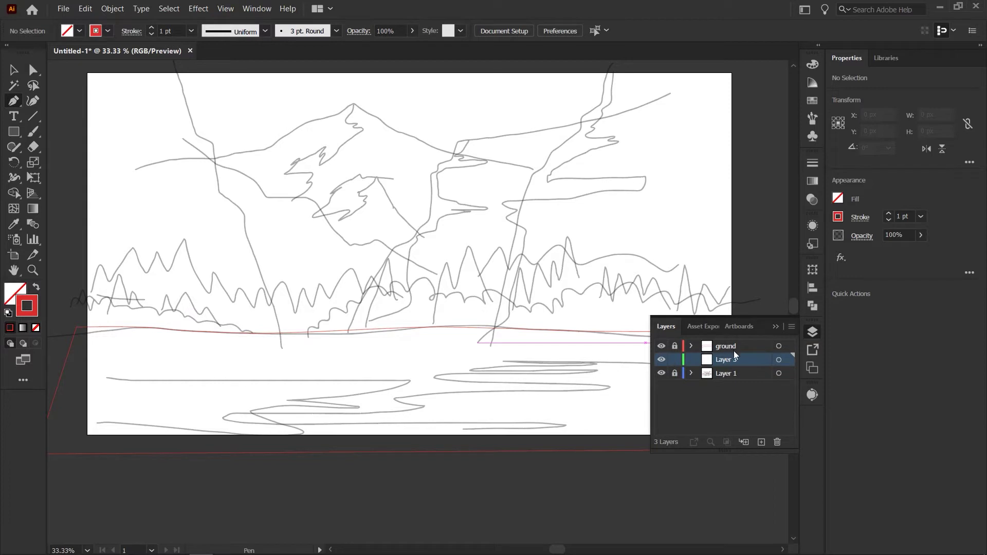
Set the stroke colour to green and rename the new layer below the ground layer.
double_click(22, 314)
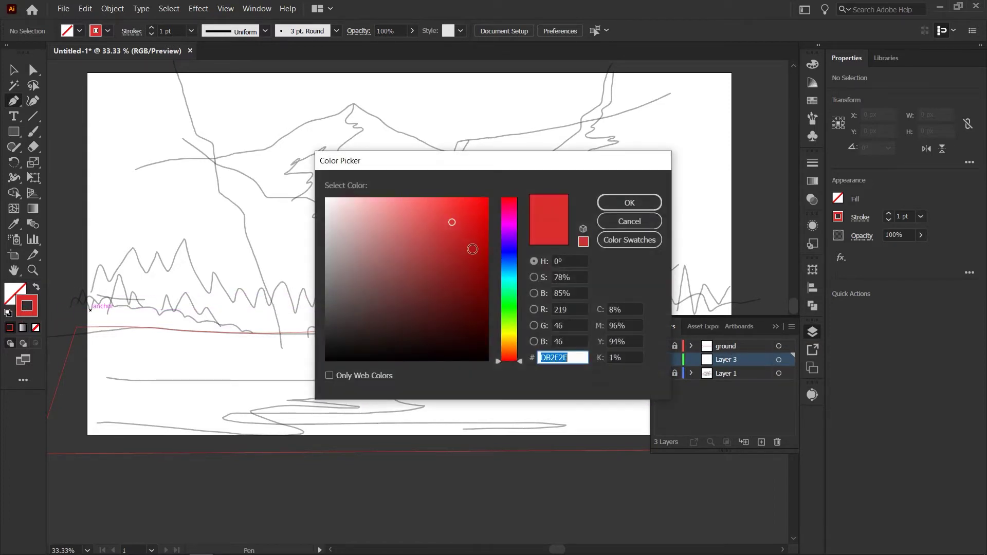
drag(503, 321, 503, 311)
click(629, 202)
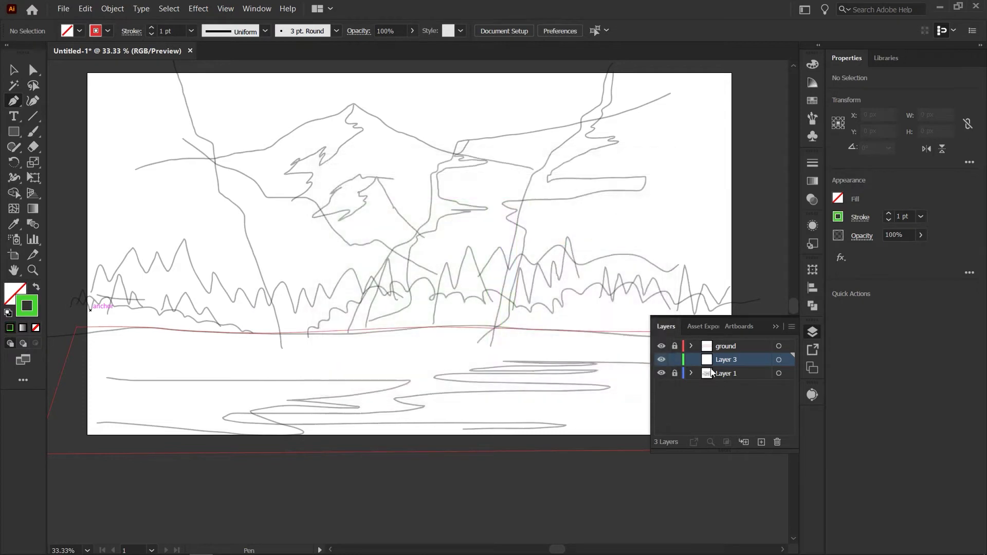
double_click(726, 360)
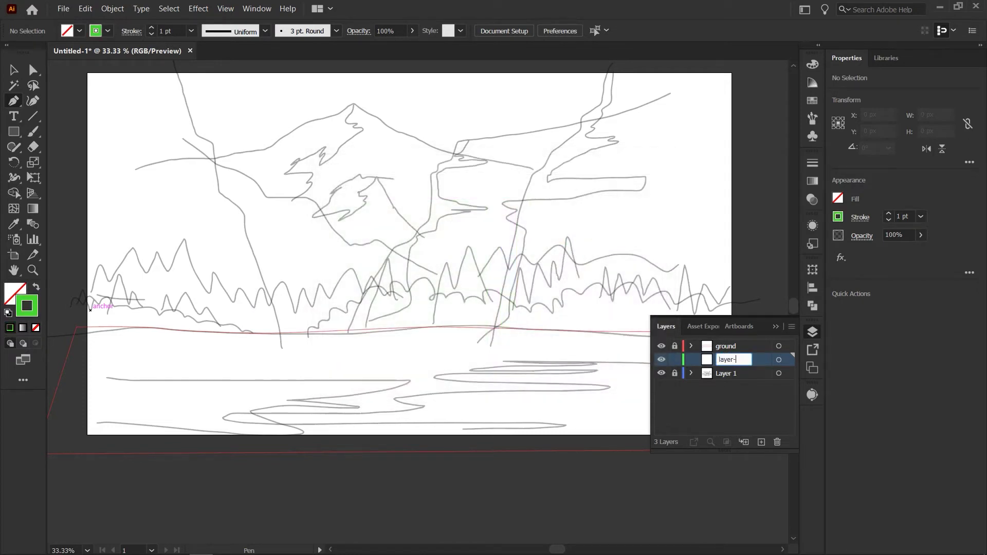
click(776, 326)
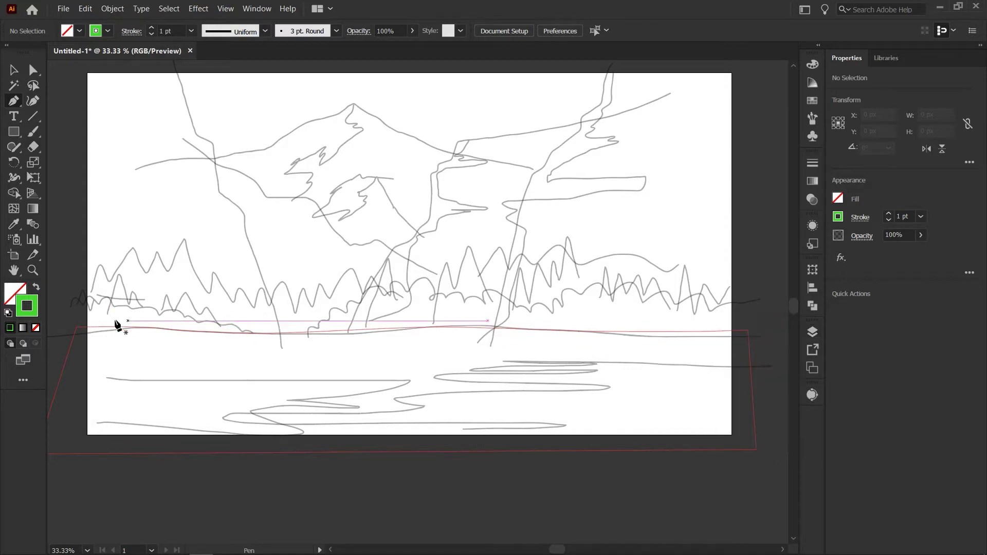
Trace the left bush outline with the Pen tool and close the shape below the ground line.
click(84, 303)
click(97, 303)
click(111, 304)
click(138, 311)
click(186, 308)
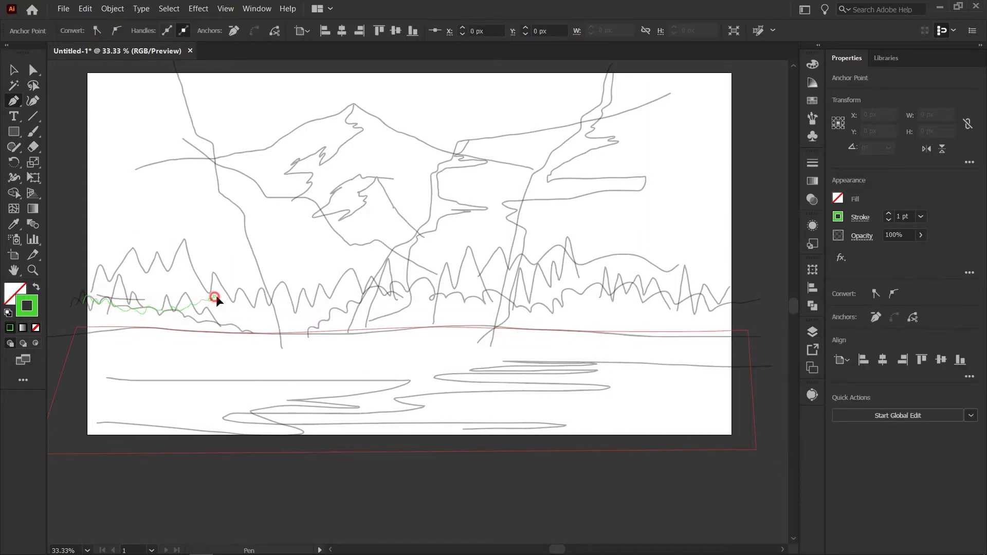
click(236, 310)
click(251, 317)
click(257, 318)
click(266, 320)
click(275, 317)
click(310, 325)
click(350, 346)
click(77, 358)
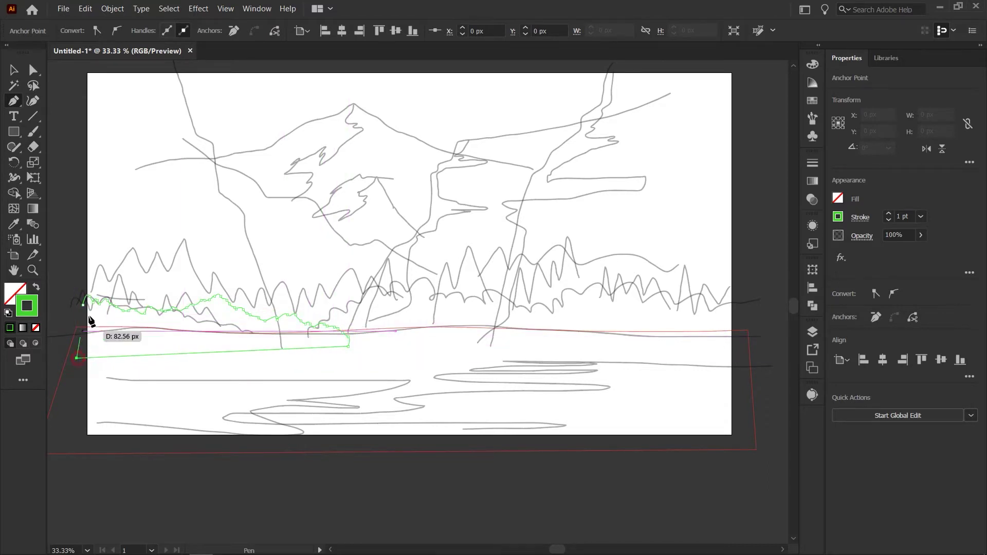
key(ctrl)
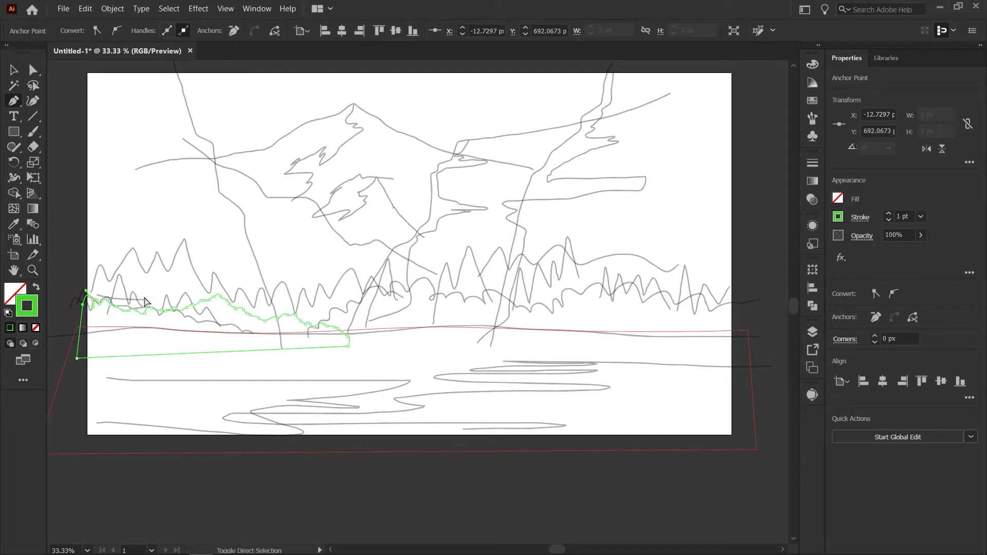
Trace the bush outline from mid-scene past the artboard's right edge with the Pen tool and close it below the ground line.
click(310, 337)
click(323, 316)
click(340, 310)
click(364, 301)
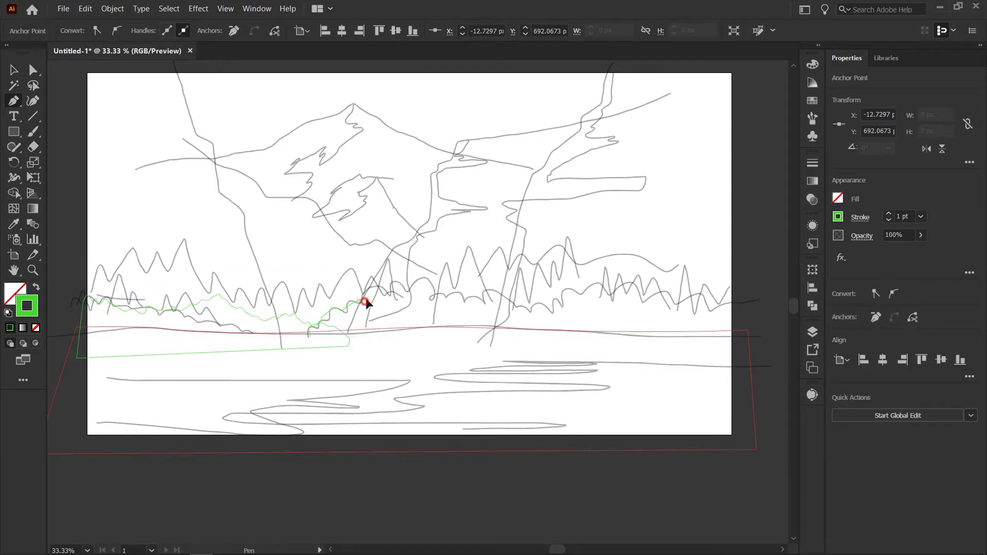
click(396, 282)
click(427, 279)
click(447, 290)
click(480, 296)
click(496, 285)
click(515, 285)
click(532, 294)
click(551, 306)
click(565, 290)
click(594, 279)
click(619, 276)
click(645, 285)
click(658, 283)
click(687, 274)
click(711, 266)
click(737, 274)
click(753, 322)
click(749, 373)
click(309, 364)
click(310, 337)
key(v)
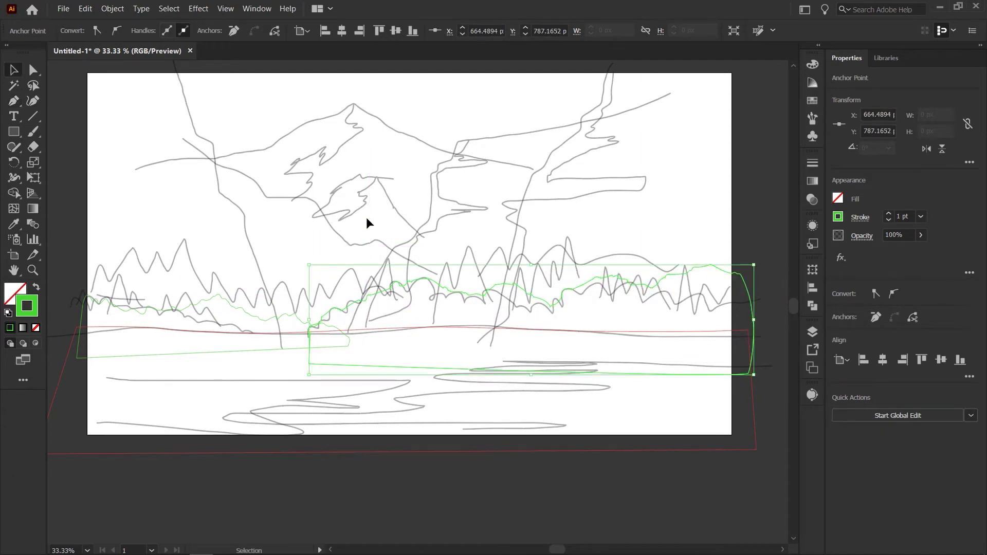
click(366, 217)
Try drawing an irregular fir tree outline with the Pen tool in the empty space left of the artboard.
drag(234, 369, 364, 368)
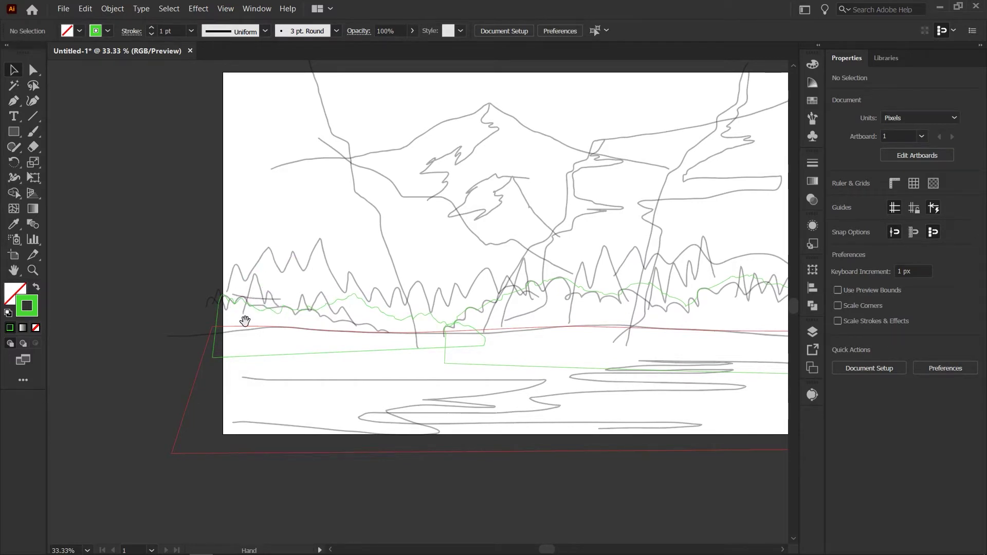
drag(250, 323, 426, 380)
drag(282, 346, 334, 326)
key(p)
click(234, 254)
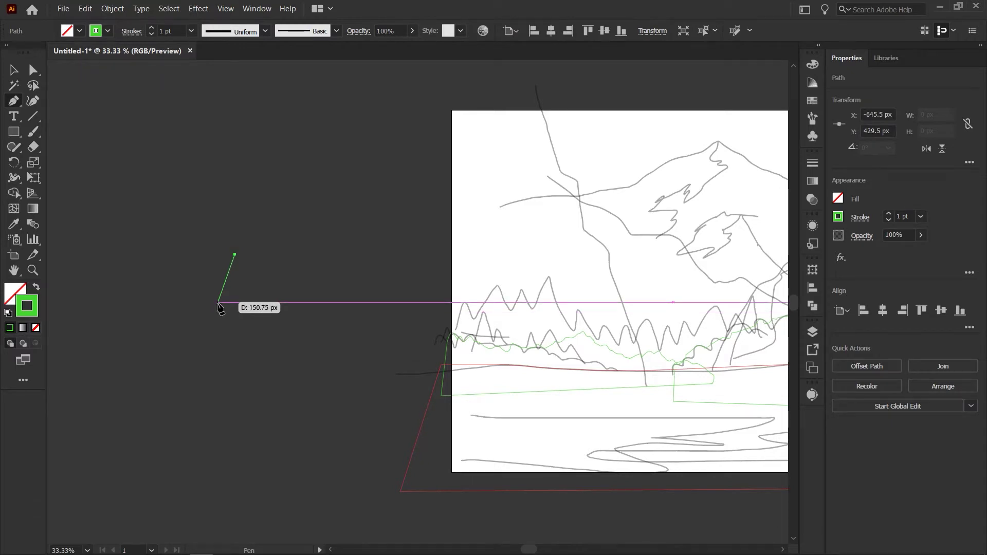
click(229, 269)
click(233, 274)
click(228, 282)
click(230, 286)
click(235, 286)
click(226, 298)
click(222, 310)
click(212, 323)
click(220, 329)
click(257, 331)
click(257, 318)
click(276, 312)
click(254, 281)
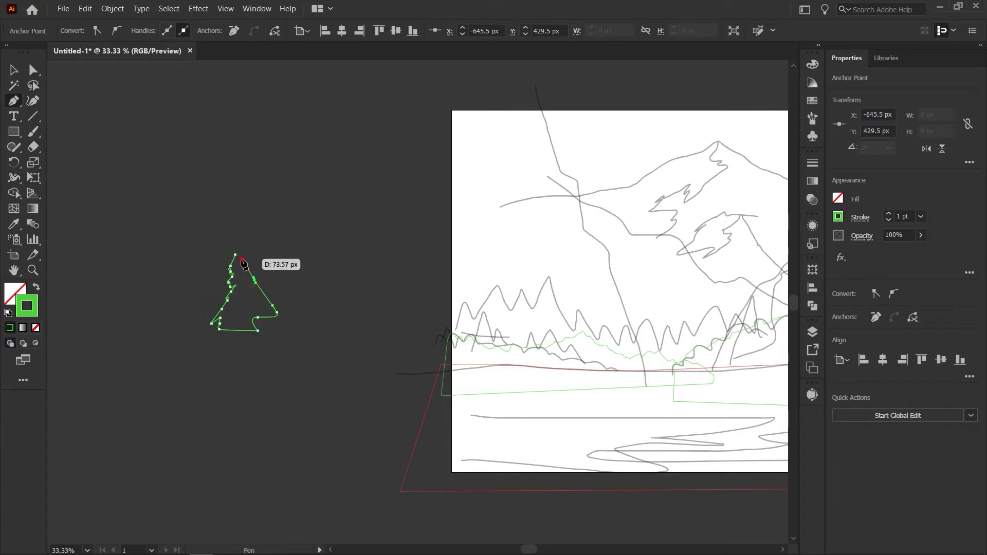
click(235, 255)
key(v)
click(278, 248)
Try covering the left half of the tree outline with a 145 by 260 px rectangle, then discard both shapes.
drag(307, 302, 386, 325)
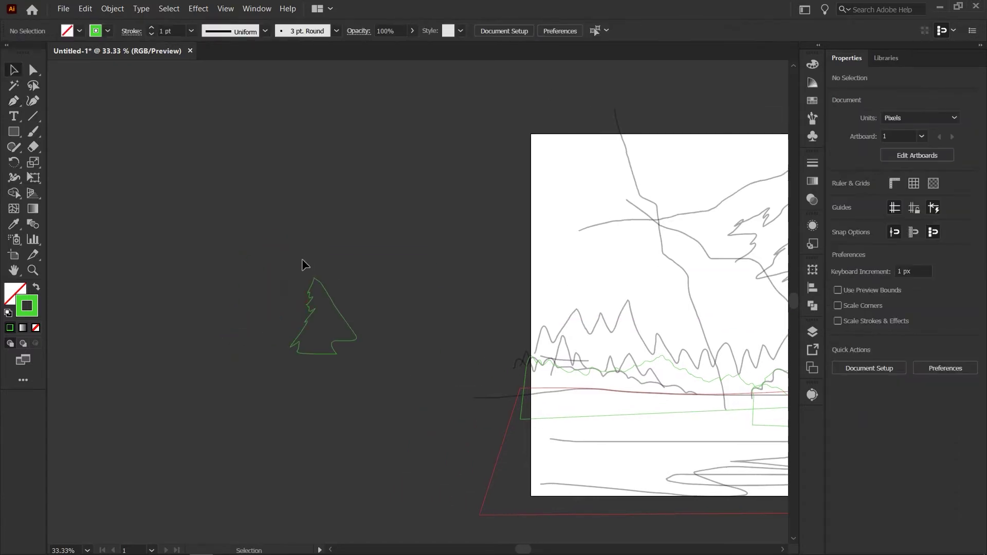
key(ctrl+=)
key(ctrl+=)
key(ctrl+=)
key(ctrl+=)
drag(288, 255, 593, 261)
drag(456, 295, 578, 210)
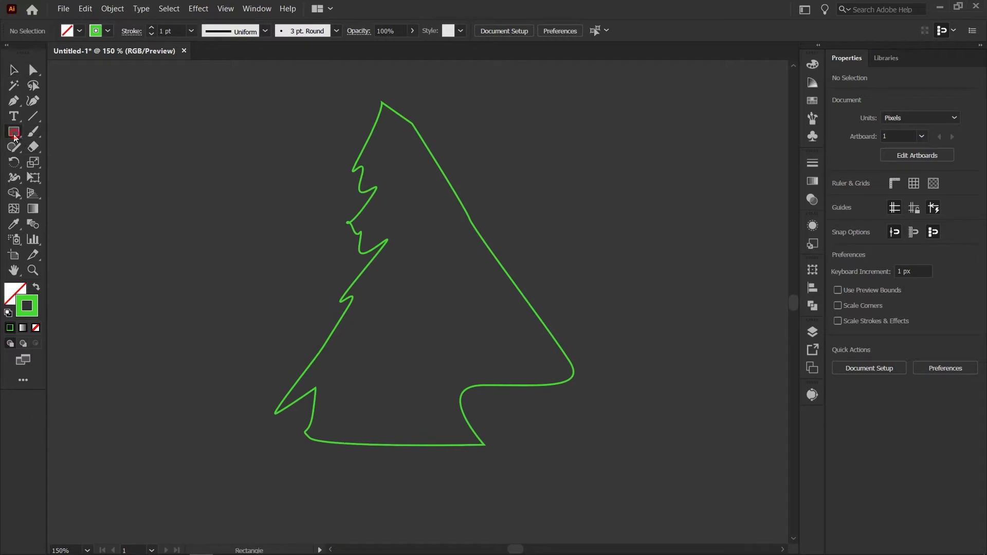
drag(190, 74, 410, 467)
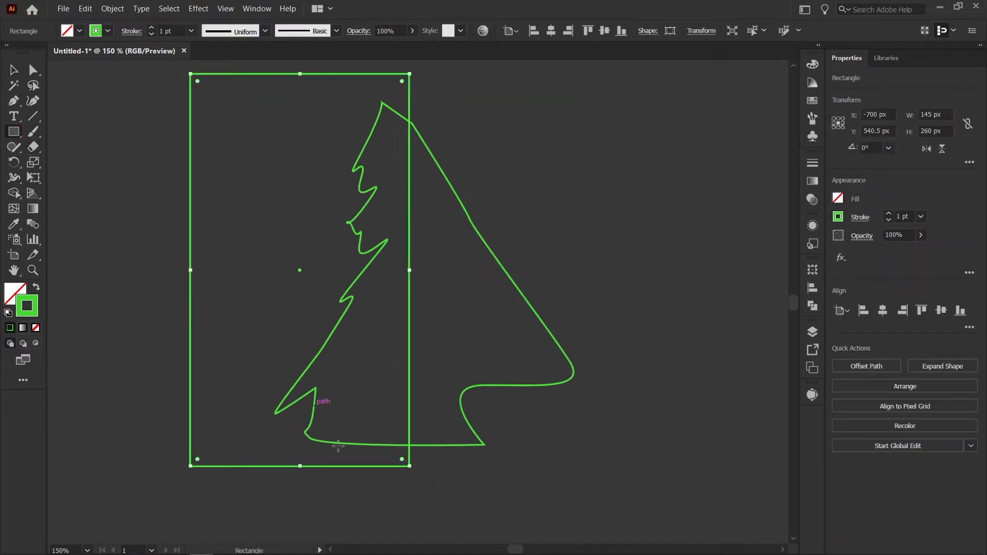
key(v)
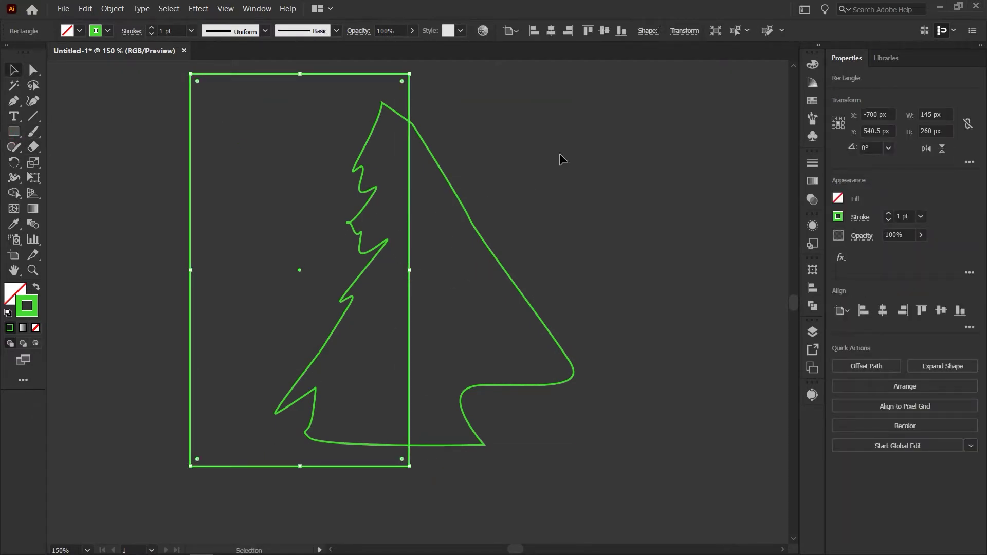
key(ctrl+a)
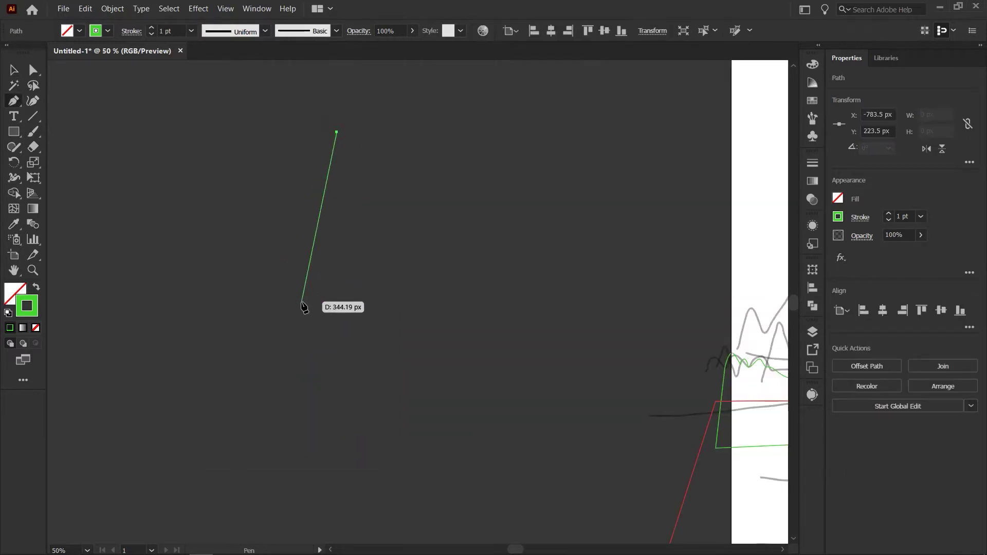
Draw a tall, narrow closed triangle about 143 px wide and 338 px high left of the artboard with the Pen tool.
click(301, 302)
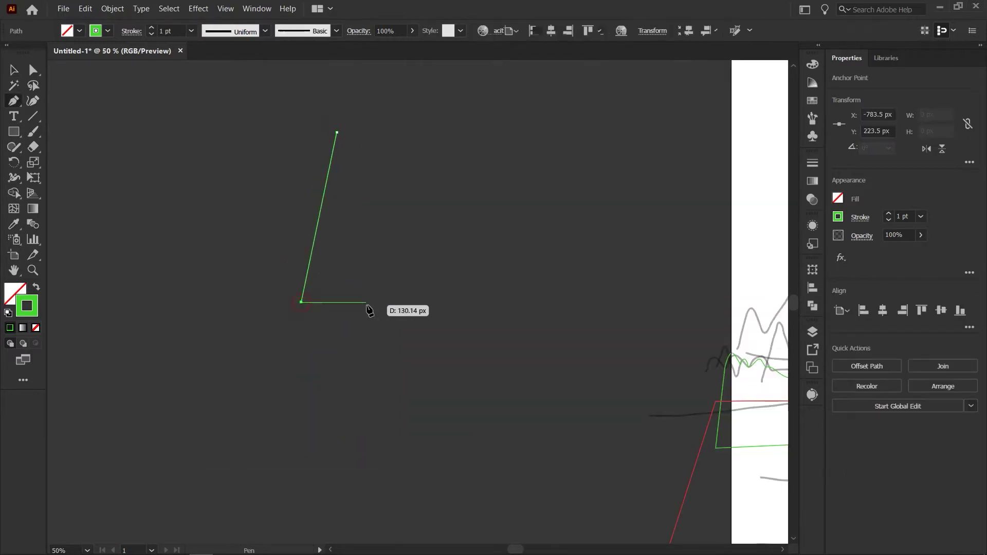
click(373, 302)
click(337, 133)
ctrl+click(383, 231)
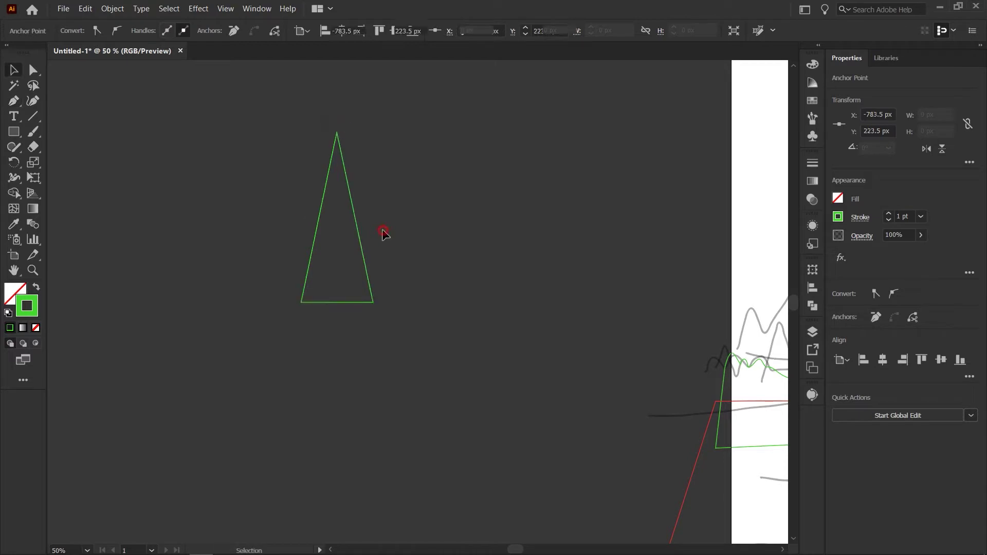
Draw a closed wedge about 48 by 45 px across the upper part of the triangle's left edge.
click(363, 257)
key(a)
key(ctrl+minus)
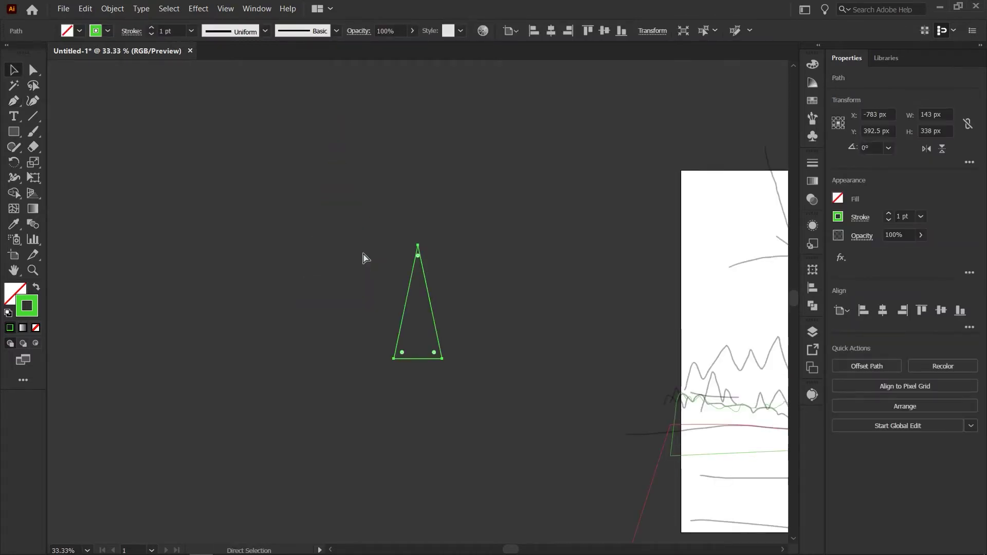
key(ctrl+plus)
key(ctrl+plus)
key(ctrl+plus)
key(p)
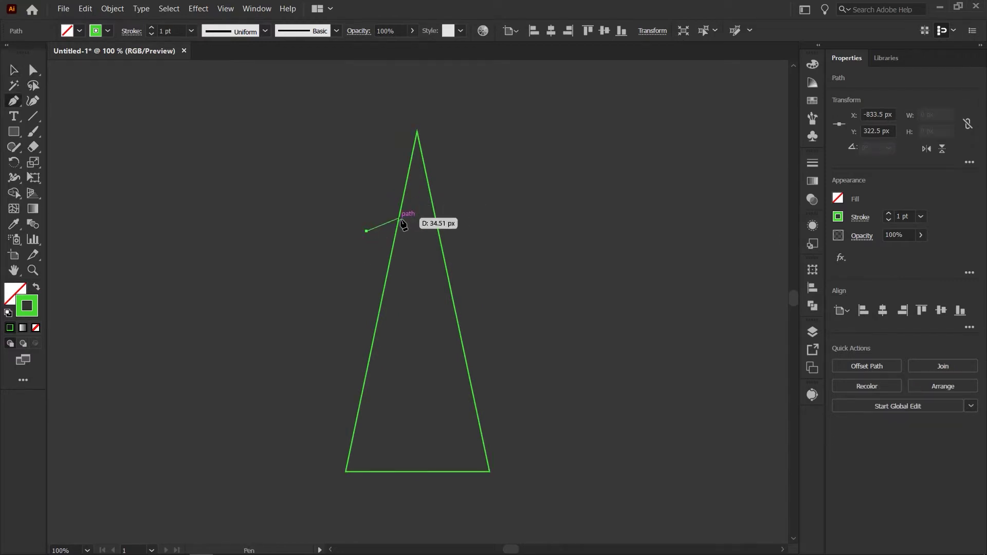
click(412, 214)
click(363, 258)
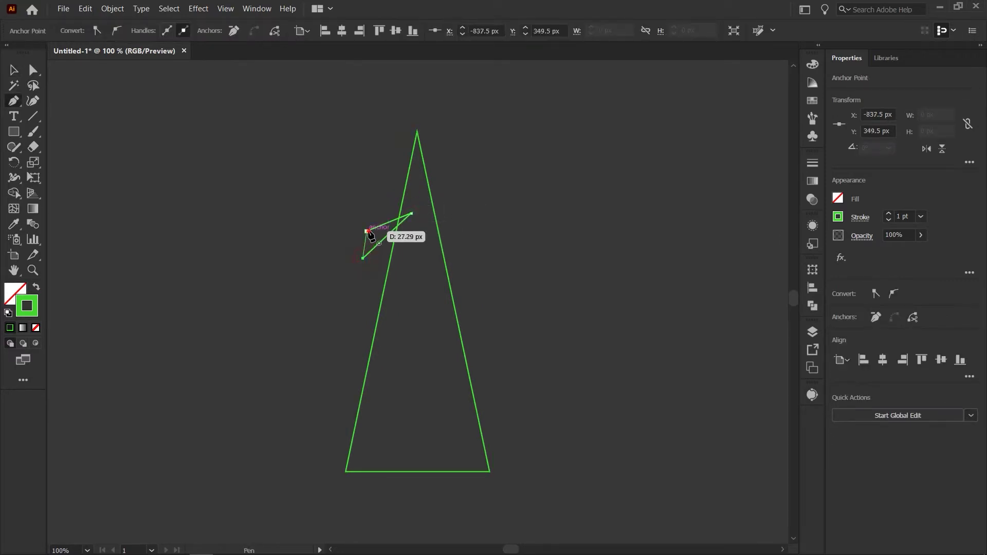
click(367, 231)
key(v)
Place two copies of the wedge farther down the triangle's left edge, with the lowest one wider.
drag(383, 239, 389, 428)
click(533, 325)
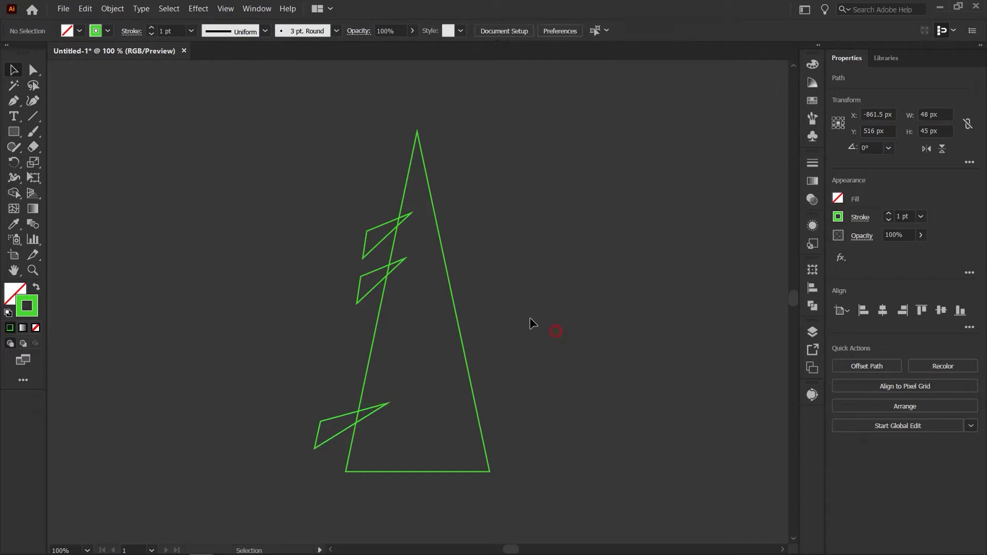
drag(365, 309, 366, 309)
Copy a wedge, mirror it, and place two mirrored wedges across the triangle's right edge.
drag(366, 275, 551, 286)
right_click(551, 287)
click(705, 487)
click(496, 363)
drag(589, 261, 477, 308)
click(530, 238)
Select the triangle with all its wedges and cut the notches out using Minus Front.
drag(602, 149, 324, 502)
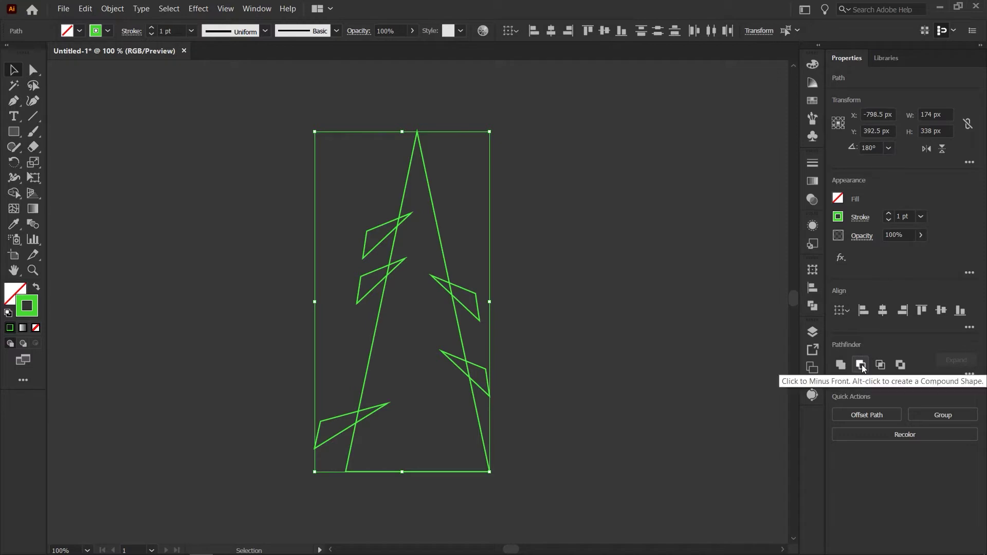
click(860, 369)
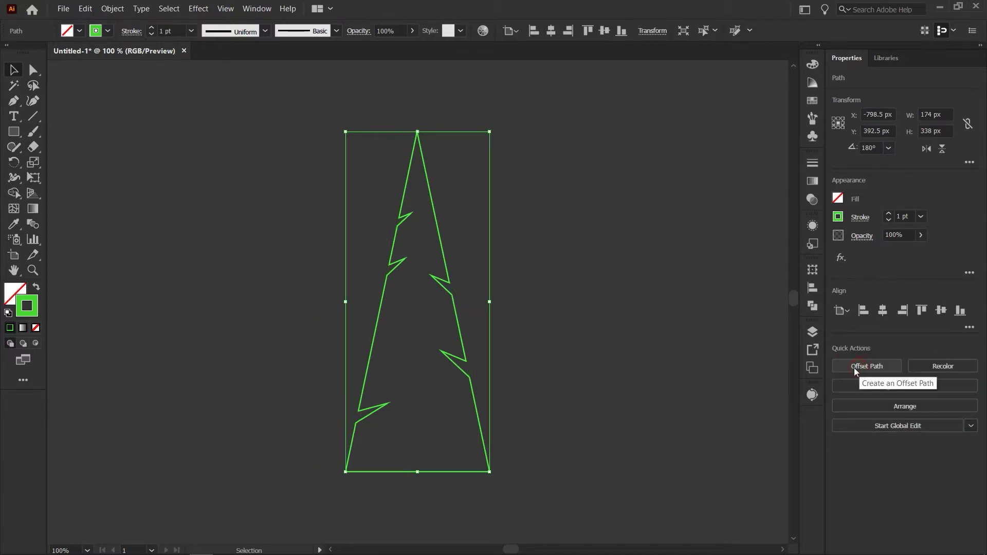
click(622, 337)
Duplicate the notched tree repeatedly at varied sizes and heights to build an overlapping row of firs left of the artboard.
key(ctrl+minus)
key(ctrl+minus)
key(ctrl+minus)
key(ctrl+minus)
drag(354, 313, 279, 310)
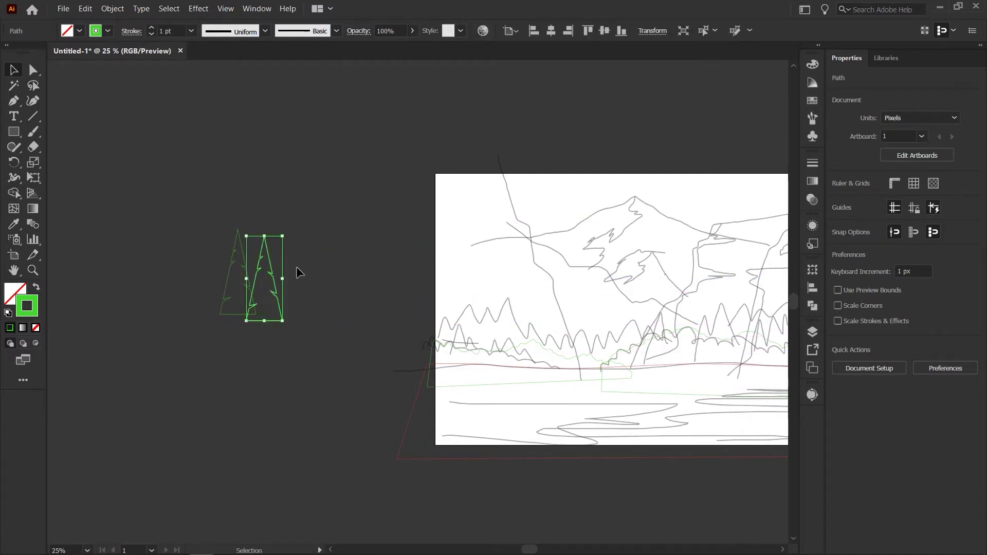
drag(283, 236, 280, 241)
drag(271, 275, 328, 269)
drag(328, 269, 363, 274)
drag(363, 274, 378, 286)
drag(377, 284, 388, 275)
drag(389, 275, 409, 299)
drag(408, 297, 204, 289)
drag(203, 288, 115, 300)
drag(114, 299, 91, 300)
drag(91, 300, 73, 276)
drag(154, 236, 208, 234)
click(208, 234)
drag(397, 287, 475, 315)
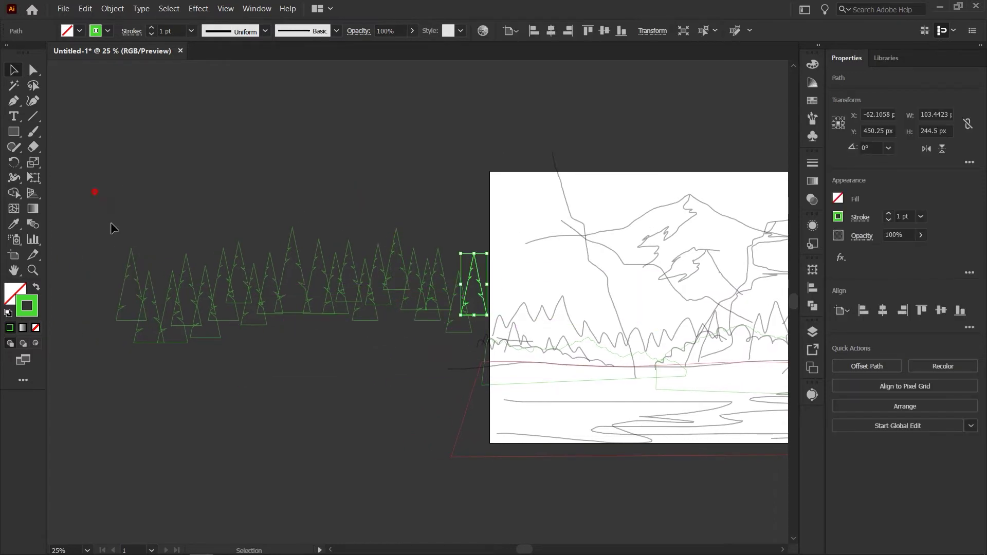
Select all the fir trees in the row and group them.
key(ctrl+a)
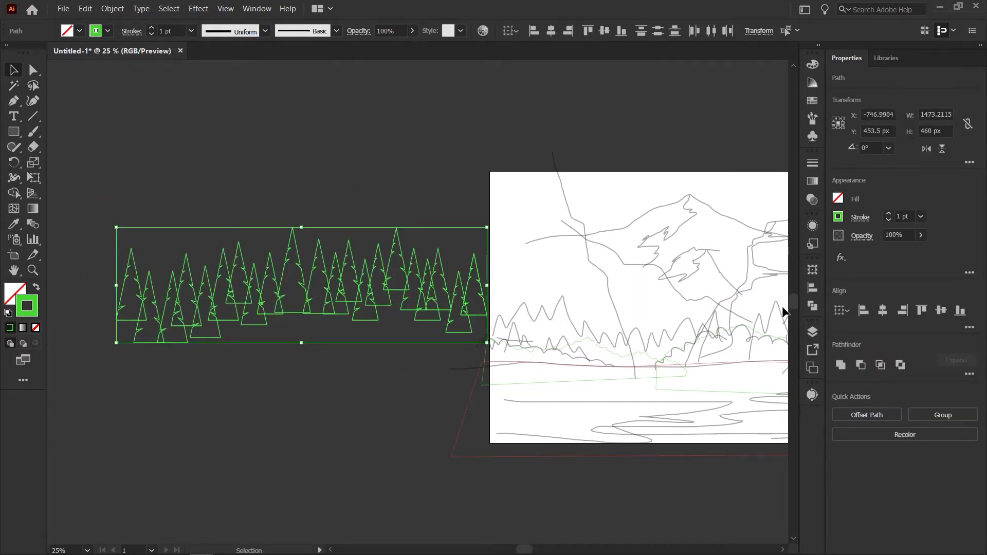
drag(480, 322, 458, 321)
key(ctrl+g)
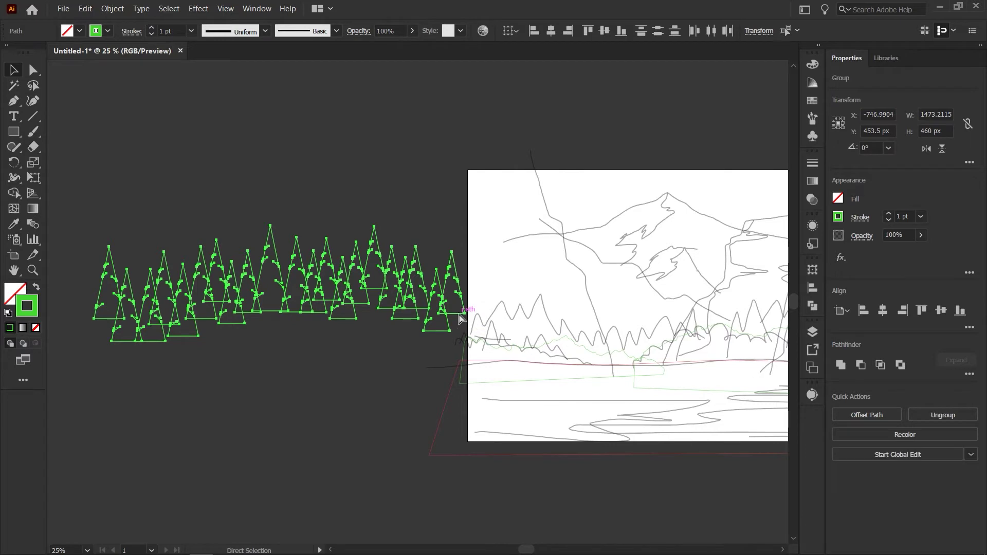
Move the tree group onto the artboard, scale it to about 1071 by 334.5 px, and align it with the sketched left treeline.
drag(415, 302, 674, 315)
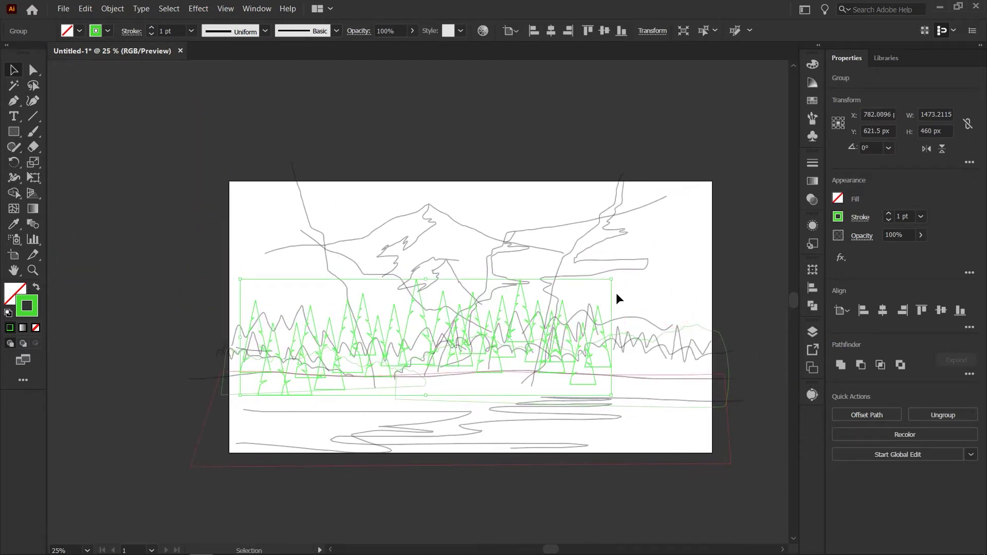
drag(614, 279, 510, 311)
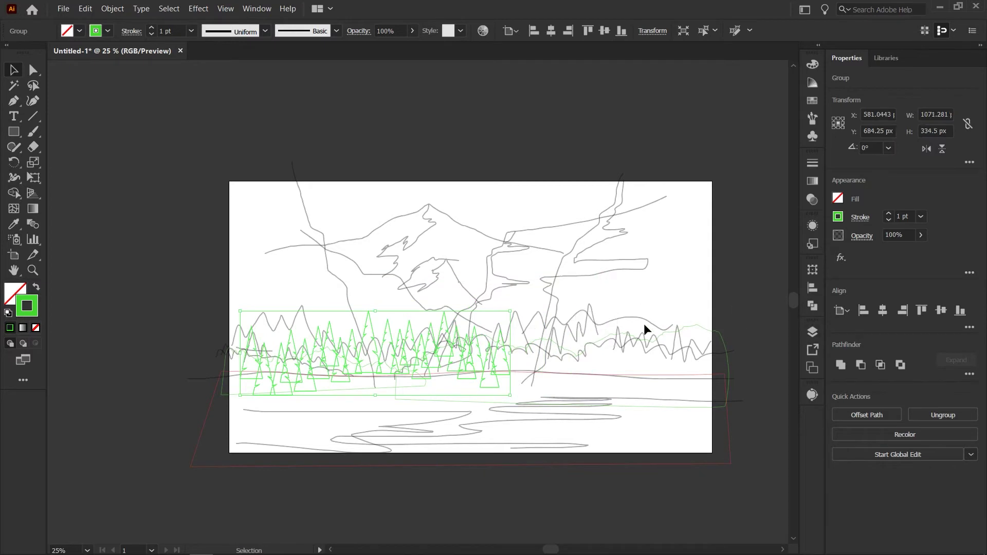
click(436, 263)
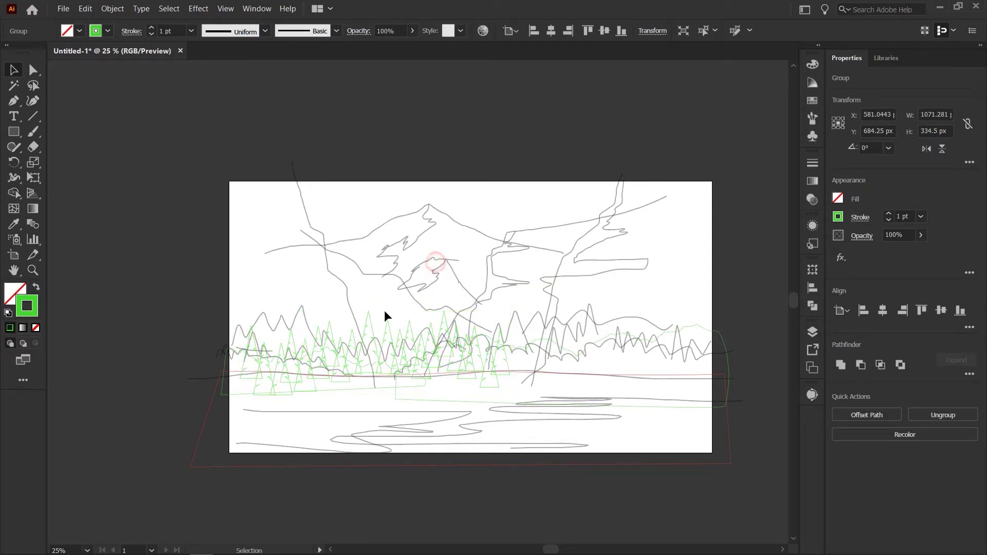
drag(329, 331, 322, 311)
click(366, 255)
click(382, 231)
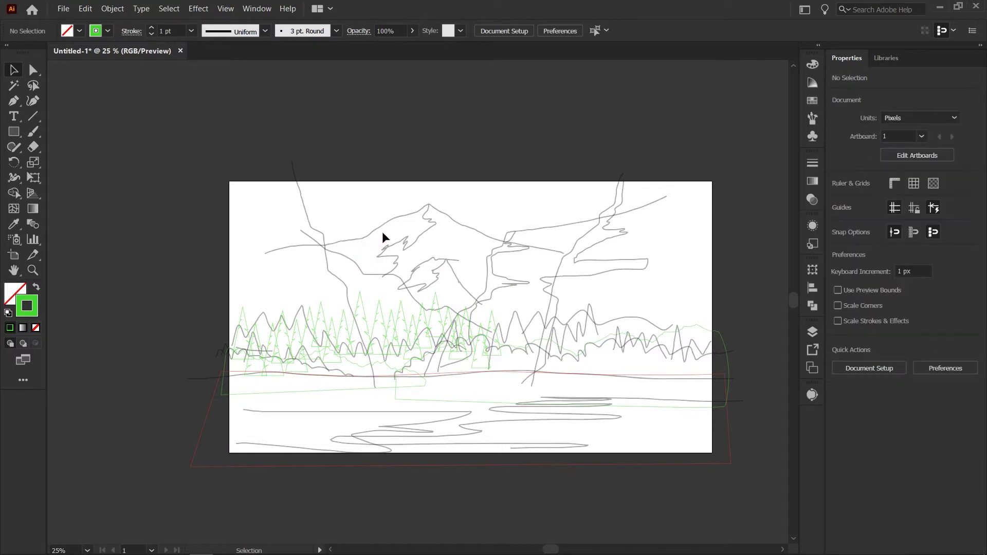
Duplicate the fir group across to the right half of the treeline so the forest runs past the artboard's right edge.
click(366, 322)
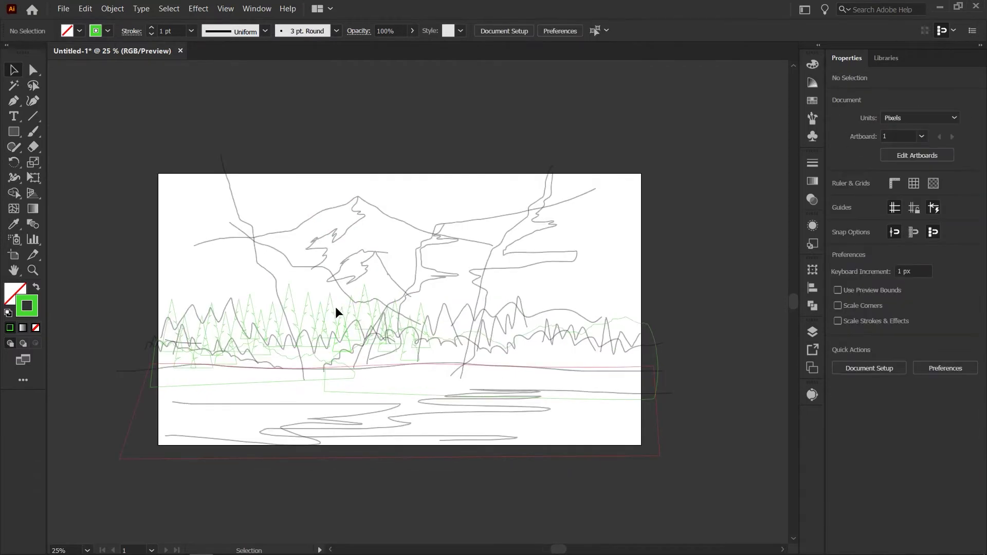
drag(335, 310, 591, 309)
click(591, 211)
drag(662, 333, 711, 332)
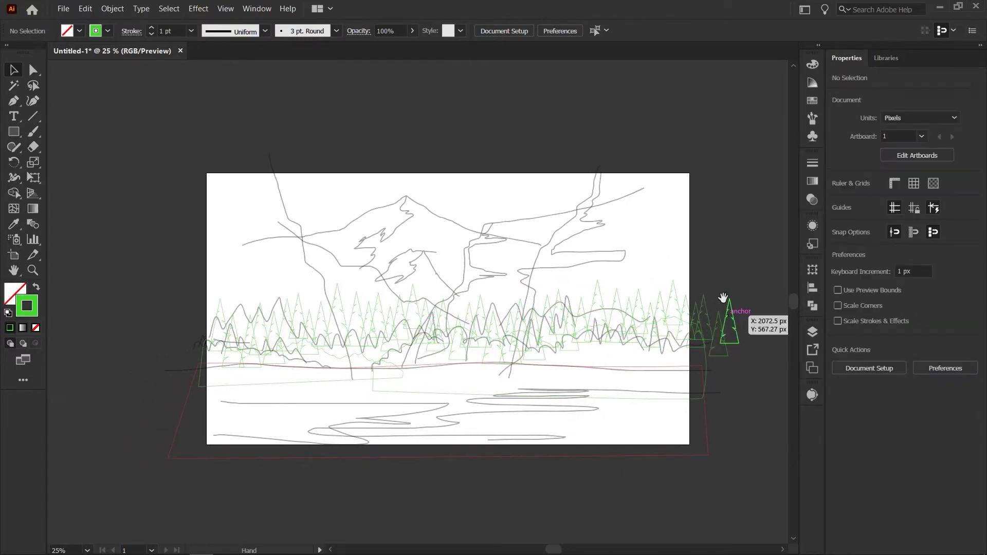
Create a new layer directly above the sketch layer, Layer 1.
click(813, 331)
click(761, 374)
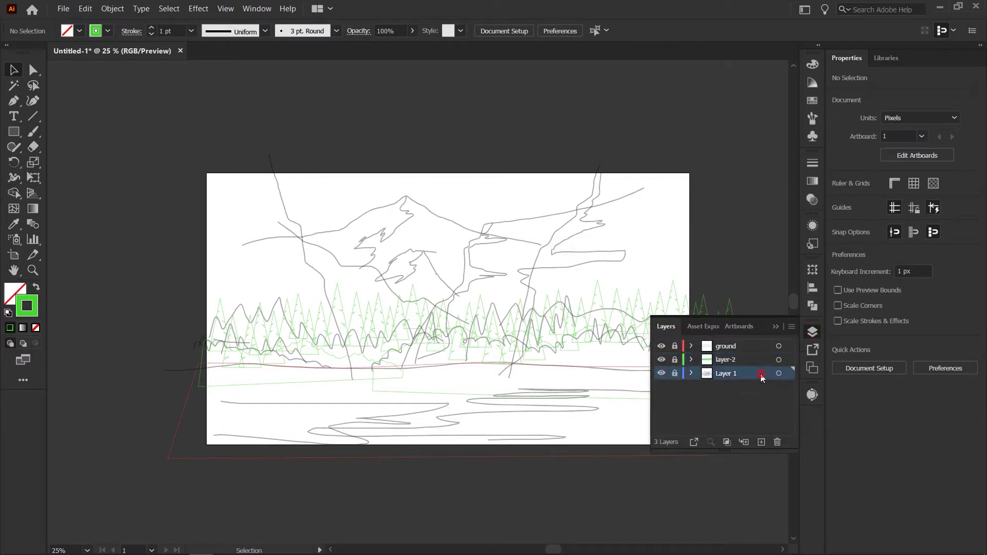
click(762, 442)
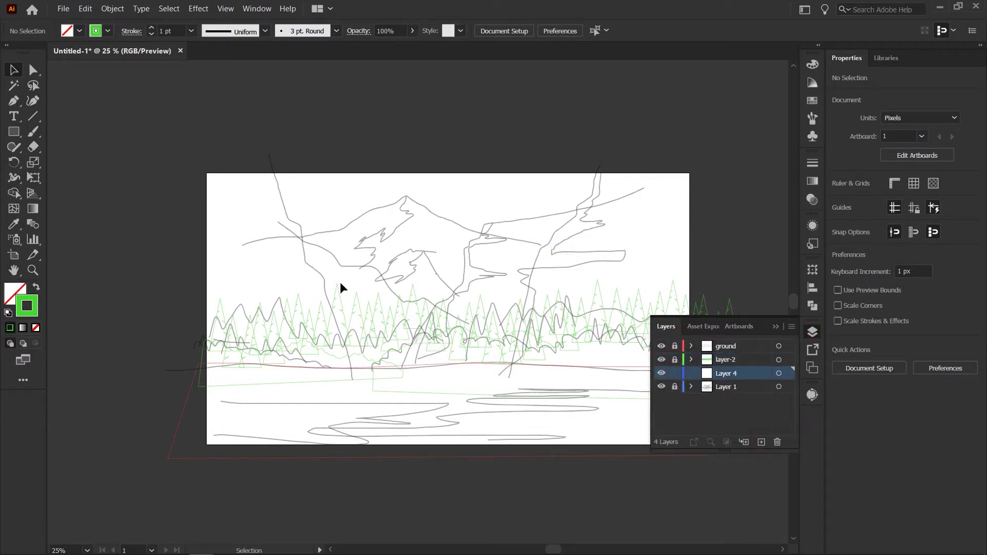
Set the Pen tool's stroke colour to blue 323AD6.
key(p)
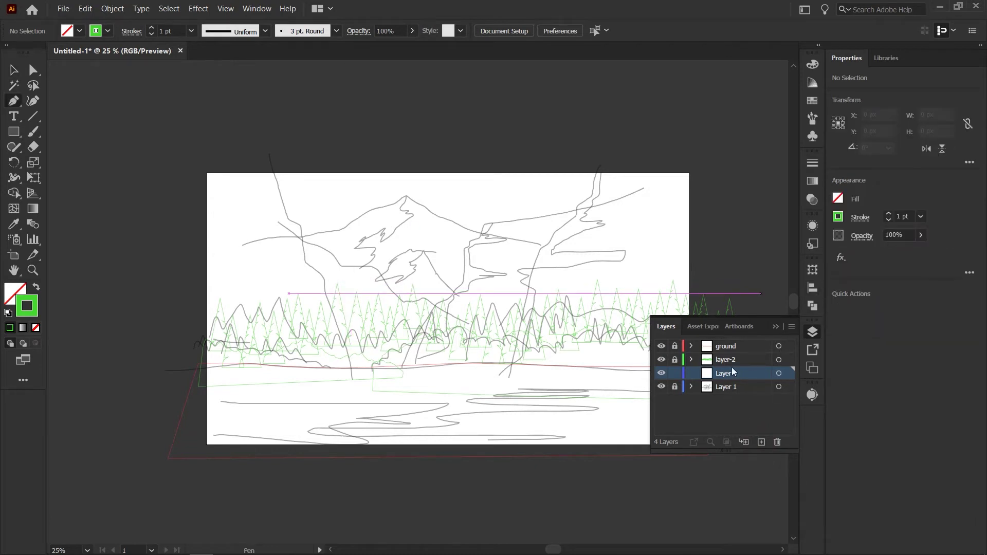
double_click(30, 313)
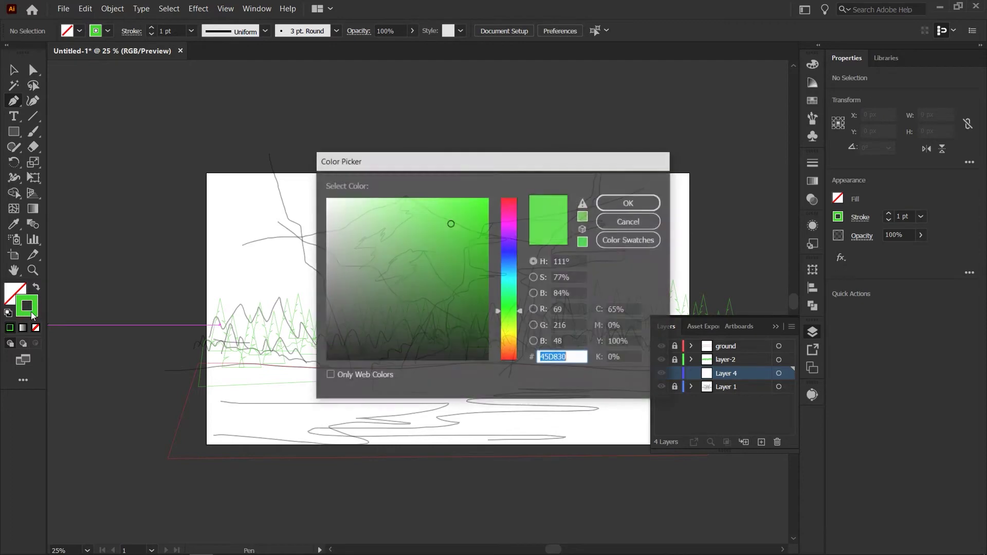
click(509, 254)
click(629, 202)
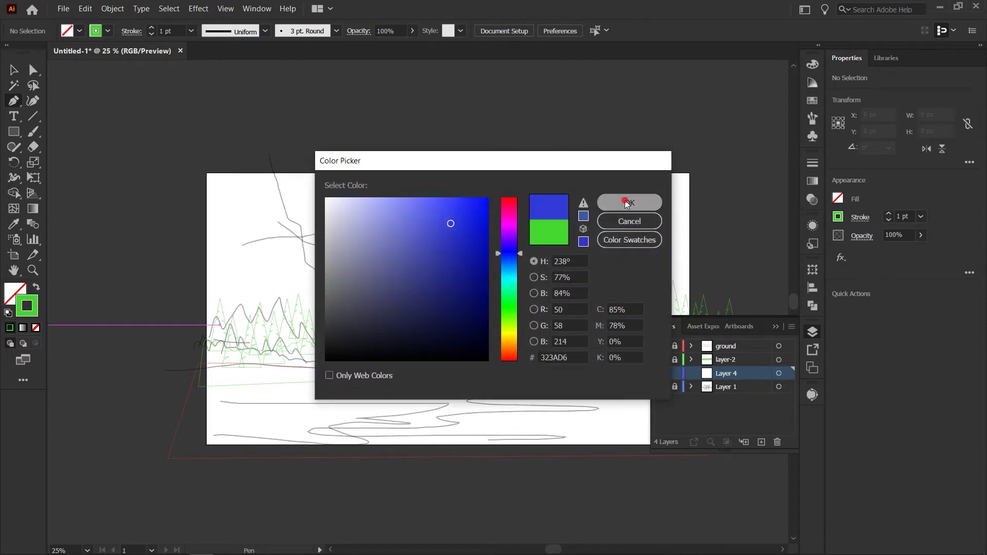
Trace the sketched left foreground cliff edge with the Pen tool and close the shape outside the artboard's left side.
key(ctrl+plus)
drag(497, 228, 496, 366)
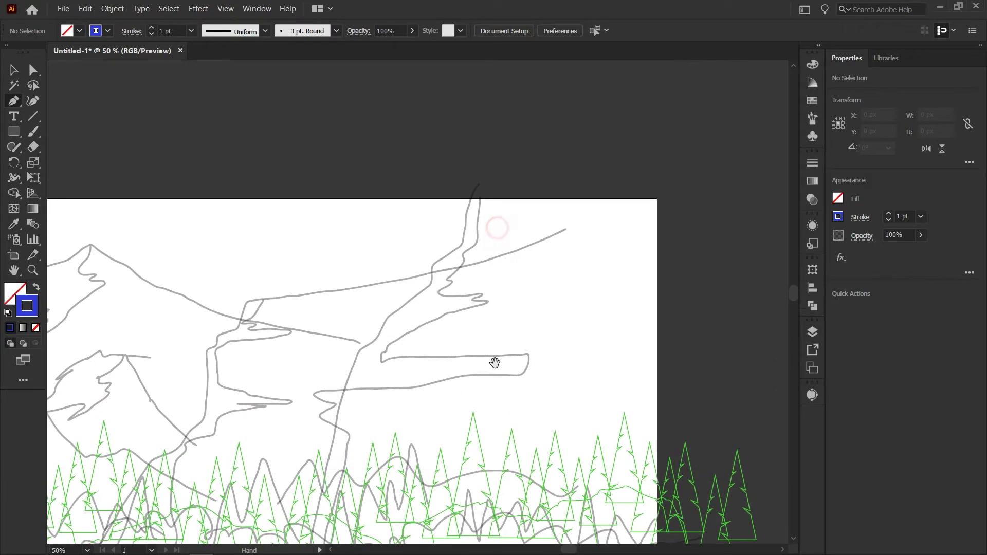
drag(350, 292, 731, 257)
drag(468, 289, 665, 293)
click(395, 134)
click(425, 244)
click(434, 261)
click(458, 276)
click(469, 350)
click(488, 363)
click(493, 372)
click(505, 379)
click(527, 471)
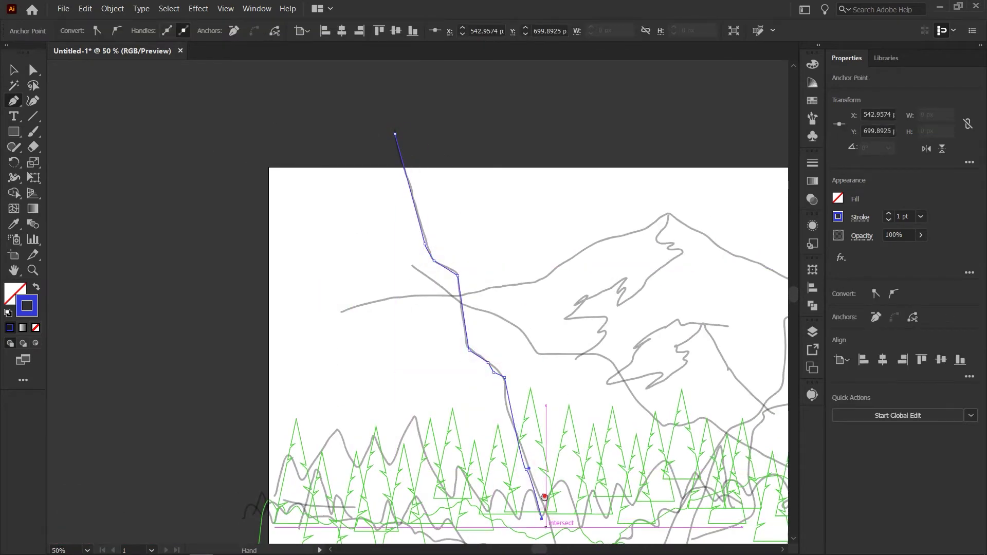
click(542, 520)
click(196, 249)
click(207, 90)
click(271, 71)
click(405, 94)
Trace the sketched right foreground cliff edge with the Pen tool and close the shape beyond the artboard's right edge.
drag(772, 298, 358, 327)
click(546, 135)
click(543, 206)
click(520, 226)
click(505, 241)
click(501, 264)
click(471, 282)
click(448, 306)
click(724, 453)
drag(703, 175, 688, 327)
click(701, 205)
click(474, 202)
Trace the stepped cliff behind the right foreground cliff and close its outline down behind the trees.
drag(289, 348, 492, 293)
click(716, 222)
click(591, 260)
click(565, 271)
click(446, 303)
click(431, 313)
click(425, 357)
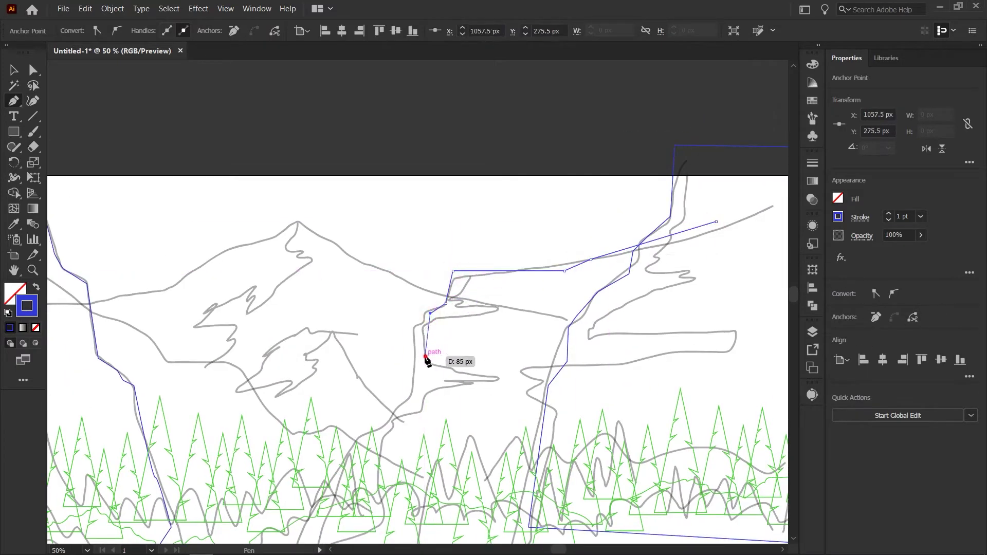
click(417, 363)
drag(415, 375, 437, 270)
click(422, 315)
click(411, 327)
click(367, 352)
click(462, 199)
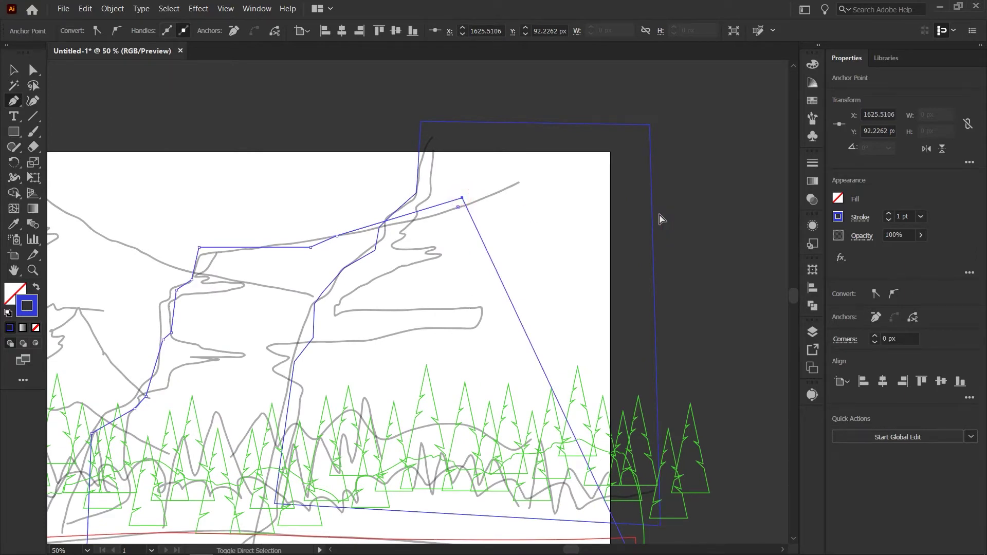
Trace the lower ridge sloping down from the left cliff toward the valley and close it behind the trees.
drag(168, 345, 537, 314)
click(180, 246)
click(220, 262)
click(238, 278)
click(255, 284)
click(267, 295)
click(286, 320)
click(313, 313)
click(329, 320)
click(393, 309)
click(415, 328)
click(506, 362)
click(536, 378)
click(583, 433)
click(565, 502)
drag(565, 492, 618, 436)
Trace the central mountain peak from its left slope to its right slope, close the shape behind the hills, and deselect it.
drag(312, 119, 353, 254)
click(246, 325)
click(322, 323)
click(345, 319)
click(367, 316)
click(398, 299)
click(424, 290)
click(444, 282)
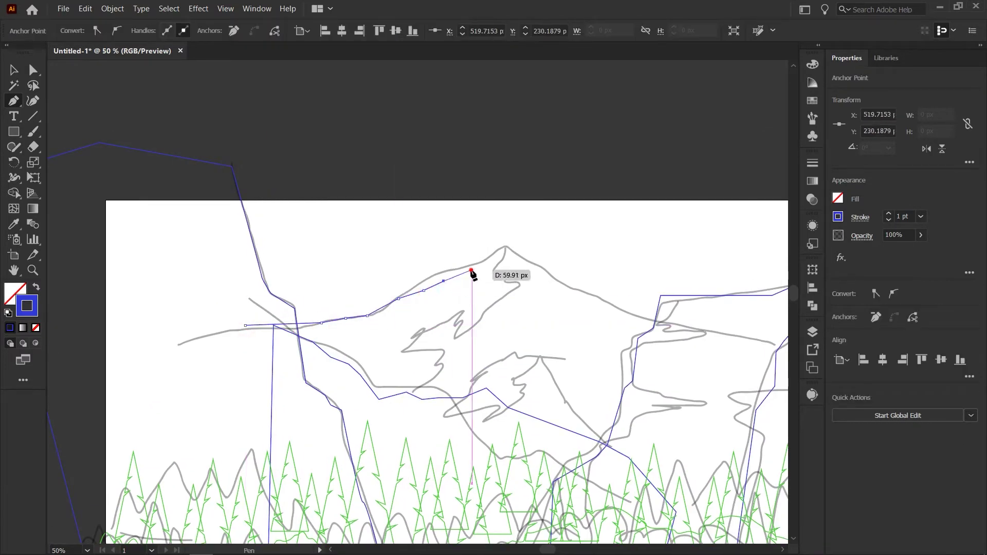
click(670, 332)
click(699, 362)
click(702, 522)
click(196, 468)
click(245, 326)
key(ctrl)
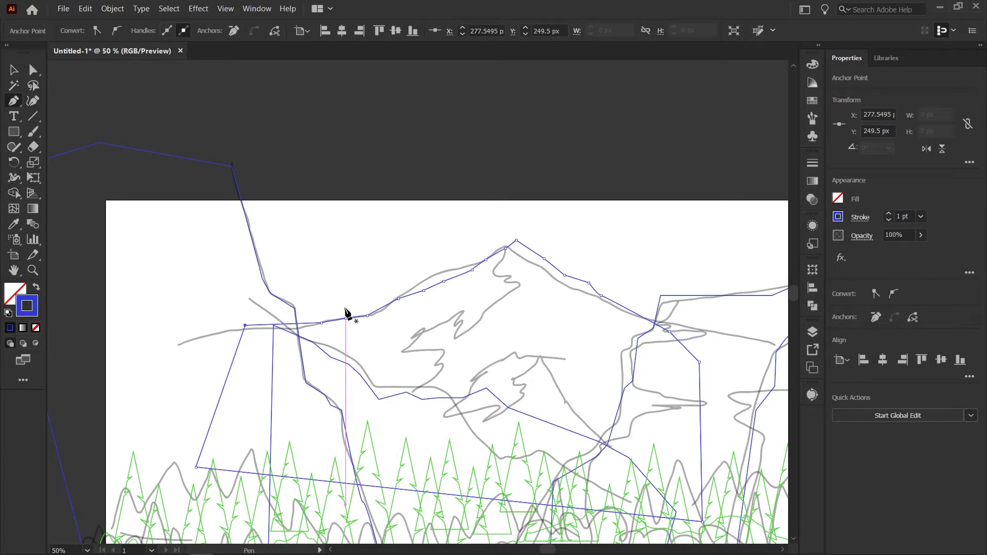
drag(605, 275, 500, 234)
key(v)
click(528, 200)
Hide Layer 1, Layer 4 and layer-2, lock Layer 4, and make the unlocked ground layer active.
key(ctrl+minus)
key(ctrl+minus)
key(ctrl+minus)
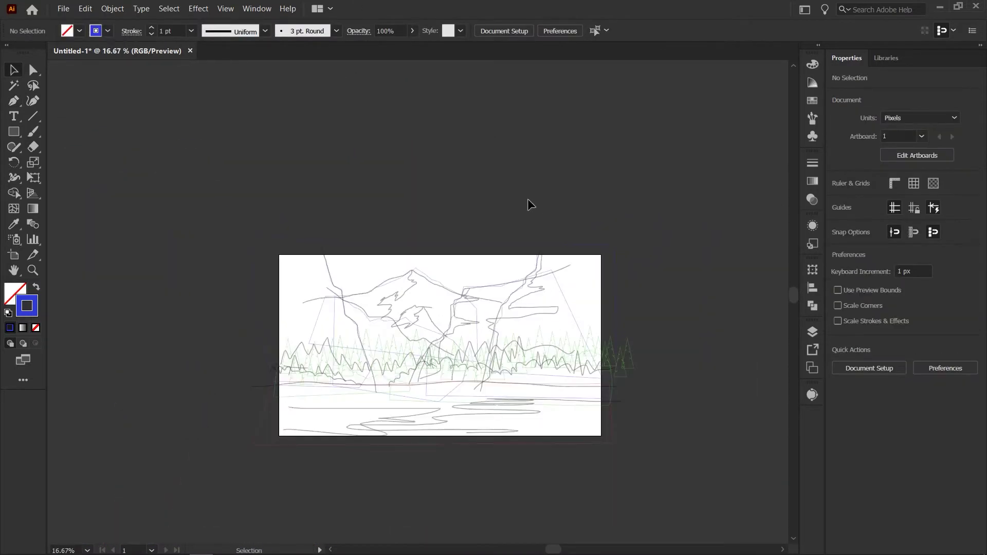
click(812, 332)
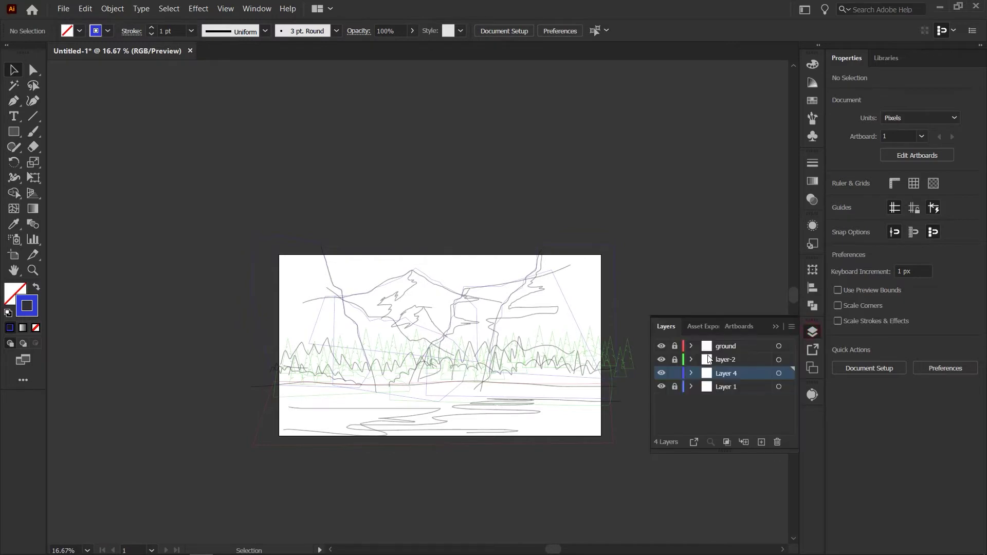
click(662, 387)
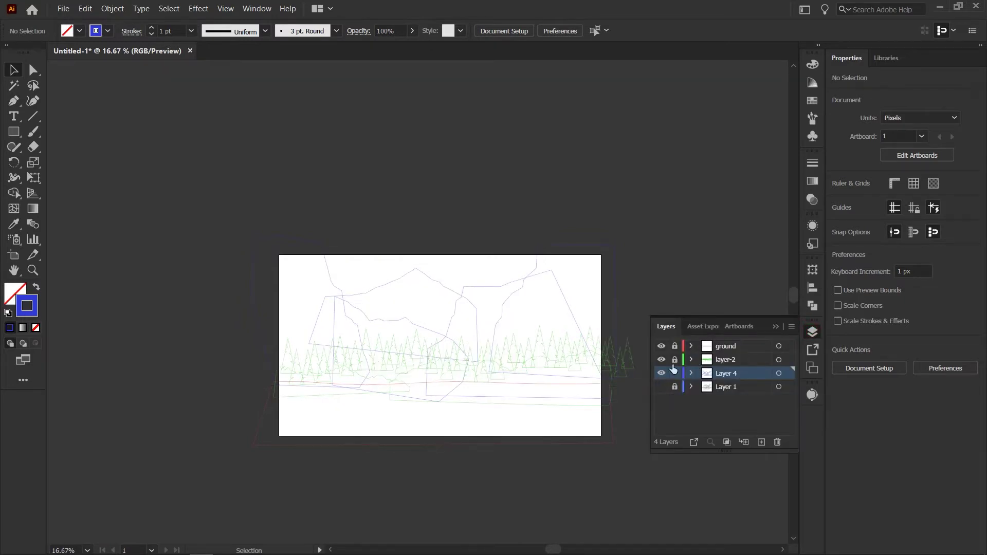
drag(661, 374, 663, 359)
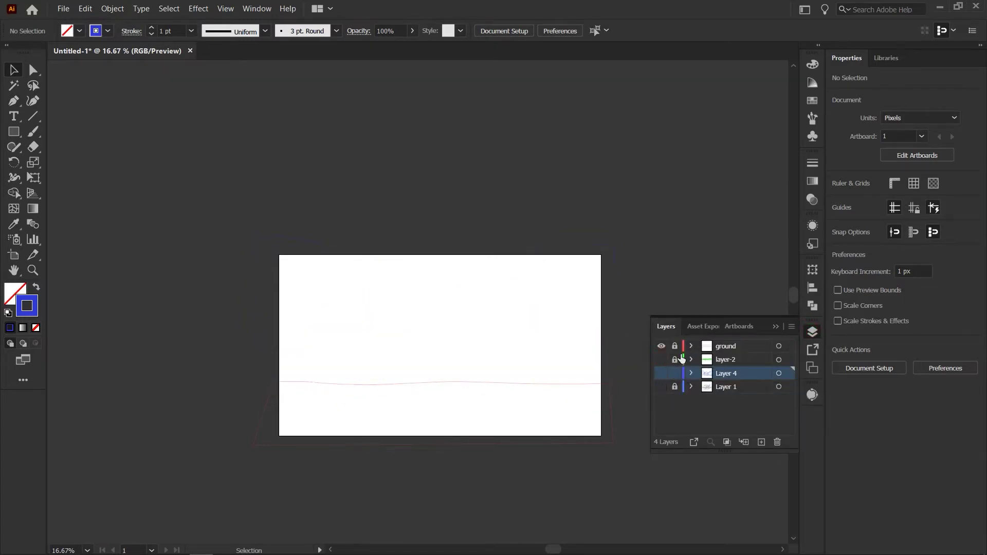
click(711, 345)
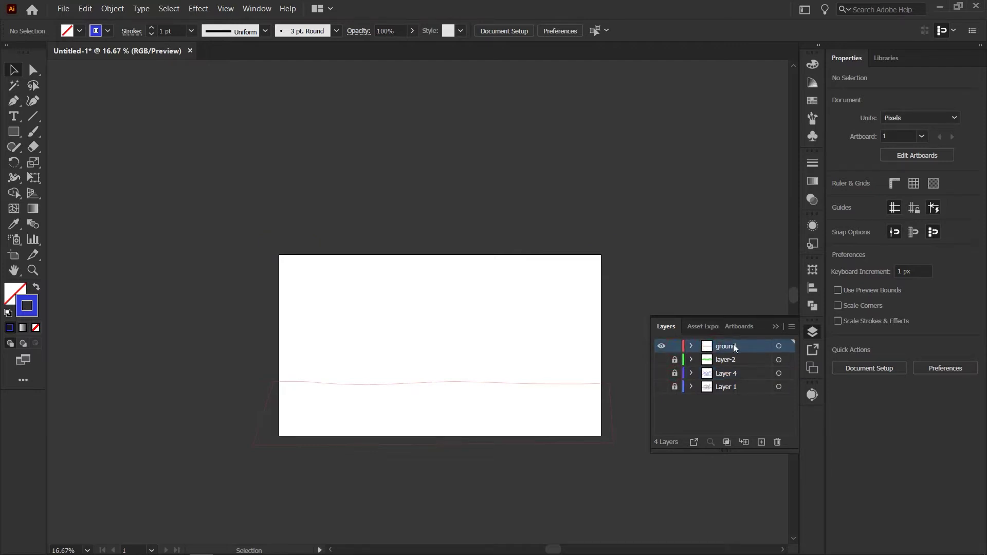
Select the ground shape, change its stroke colour to black, and deselect it.
drag(362, 389, 257, 257)
key(p)
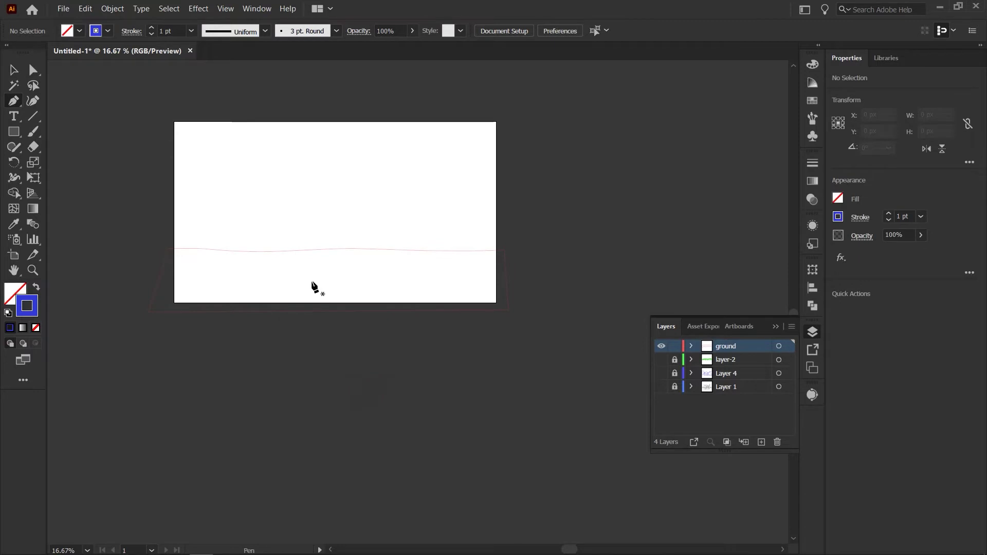
key(ctrl+a)
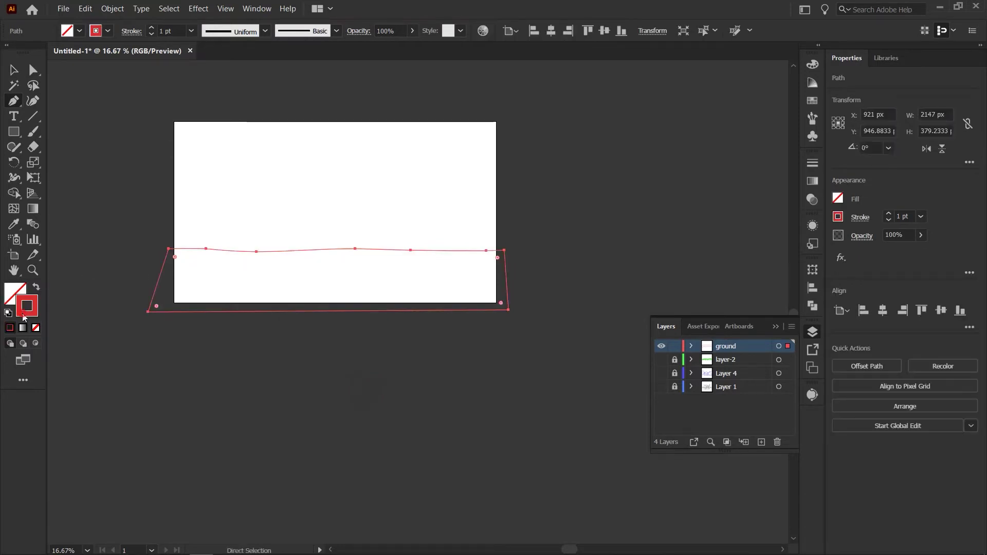
double_click(25, 308)
click(356, 362)
click(636, 203)
ctrl+click(595, 289)
Draw a long pointed wedge on the ground shape, starting outside the artboard's left edge and tapering toward the centre.
key(ctrl+=)
key(ctrl+=)
drag(594, 289, 604, 385)
drag(353, 370, 597, 357)
ctrl+click(368, 379)
ctrl+click(179, 283)
ctrl+click(115, 287)
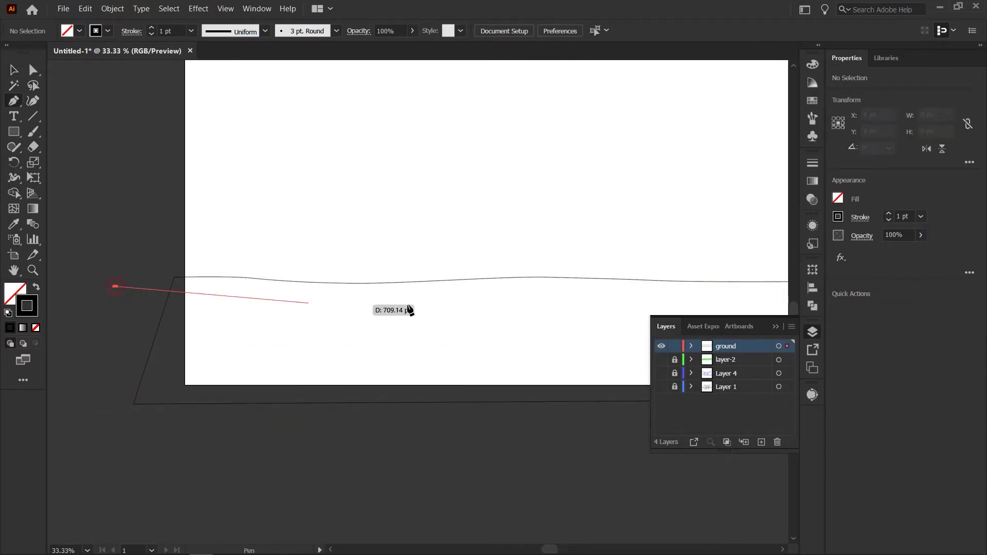
scroll(308, 304, right, 4)
click(489, 306)
click(70, 306)
scroll(100, 309, left, 6)
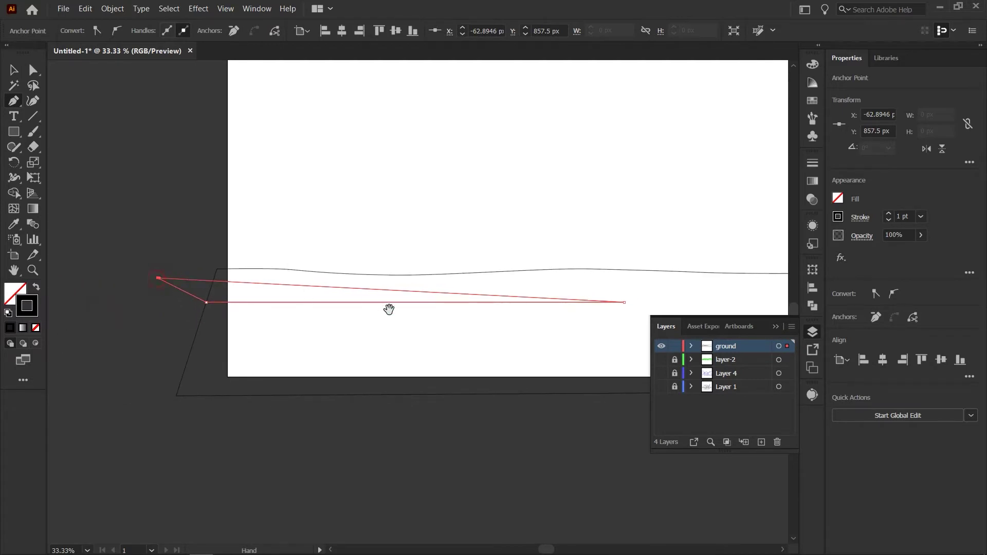
Draw a closed band on the ground shape that starts beyond the artboard's right edge and tapers to a point toward the left.
scroll(373, 306, right, 15)
click(529, 287)
click(407, 297)
click(307, 305)
click(191, 306)
click(124, 311)
click(244, 311)
click(269, 315)
click(378, 314)
click(481, 314)
click(552, 310)
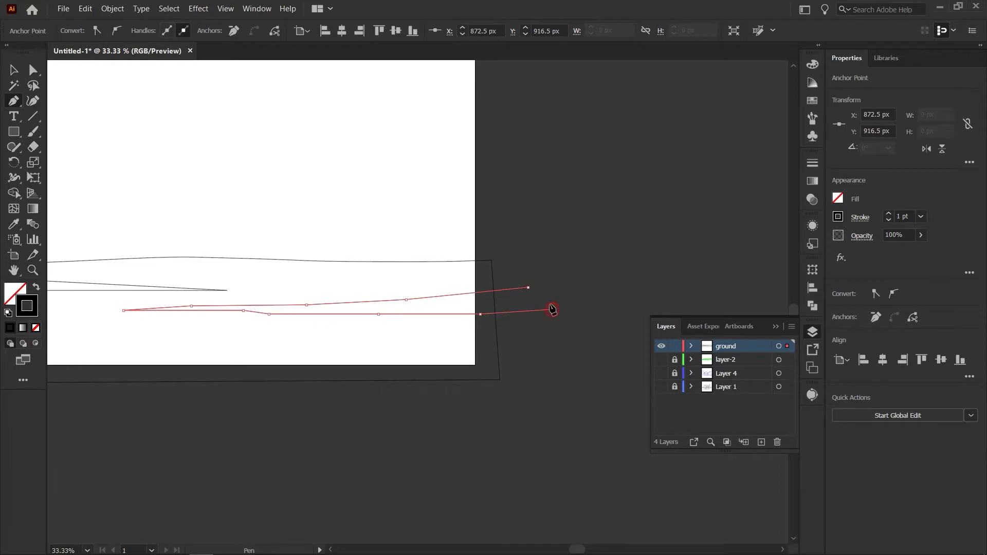
click(530, 287)
Draw a closed wavy band across the full width of the ground, along the bottom of the artboard.
scroll(379, 359, down, 1)
scroll(379, 359, left, 15)
click(206, 311)
click(382, 318)
click(492, 314)
mouse_move(540, 311)
mouse_down()
mouse_move(558, 313)
mouse_move(328, 296)
mouse_up()
click(422, 298)
drag(510, 299, 522, 298)
click(592, 301)
drag(620, 302, 498, 304)
drag(227, 309, 476, 296)
drag(355, 294, 337, 295)
drag(245, 302, 226, 304)
drag(127, 305, 113, 304)
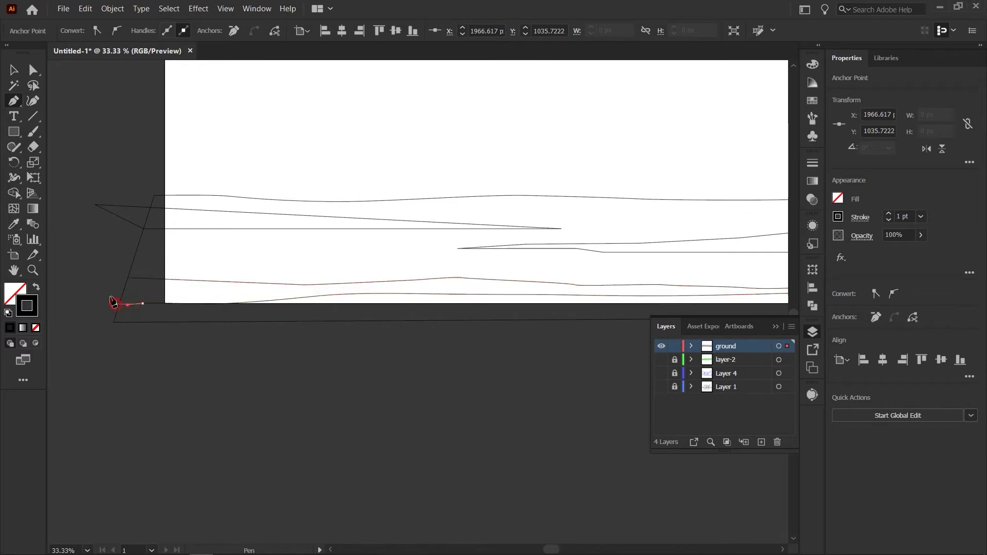
click(128, 278)
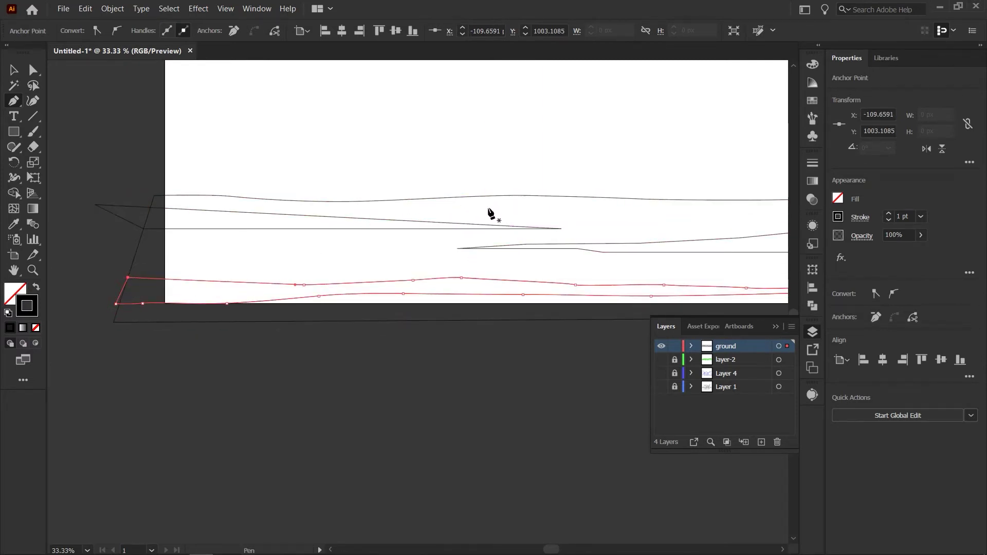
drag(633, 230, 370, 277)
drag(283, 322, 587, 314)
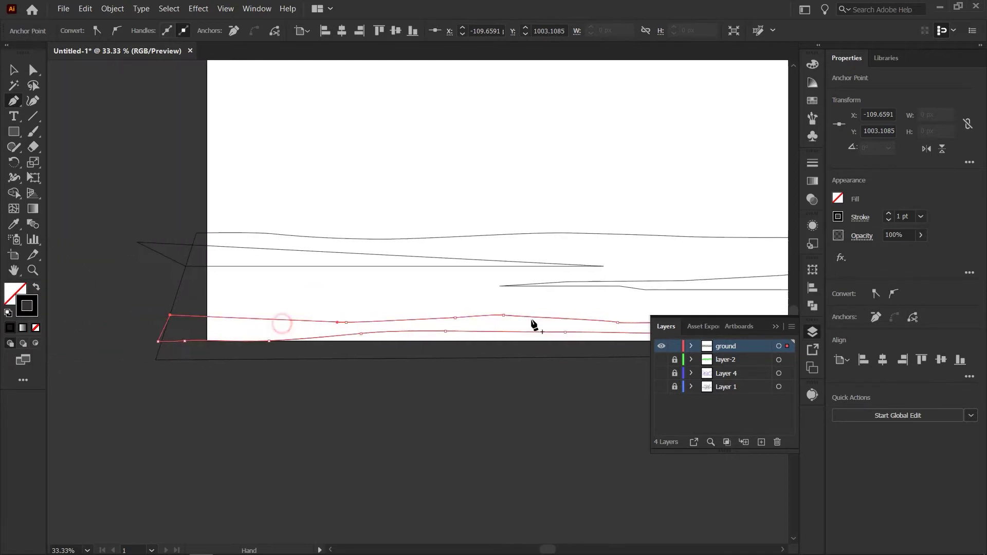
Draw a closed thin band on the ground that starts beyond the artboard's left edge and tapers to a point near the middle.
click(143, 290)
click(514, 297)
drag(440, 297, 422, 297)
drag(272, 297, 257, 298)
drag(168, 301, 159, 301)
click(131, 301)
click(143, 290)
Draw a closed band on the ground that starts beyond the artboard's right edge and tapers to a point near the middle, then deselect it.
drag(412, 280, 100, 299)
click(600, 258)
click(338, 267)
click(236, 269)
click(286, 274)
click(332, 276)
click(422, 276)
click(474, 274)
click(524, 274)
click(562, 273)
click(600, 258)
drag(427, 288, 567, 304)
key(v)
click(452, 201)
drag(266, 240, 410, 255)
drag(404, 297, 422, 334)
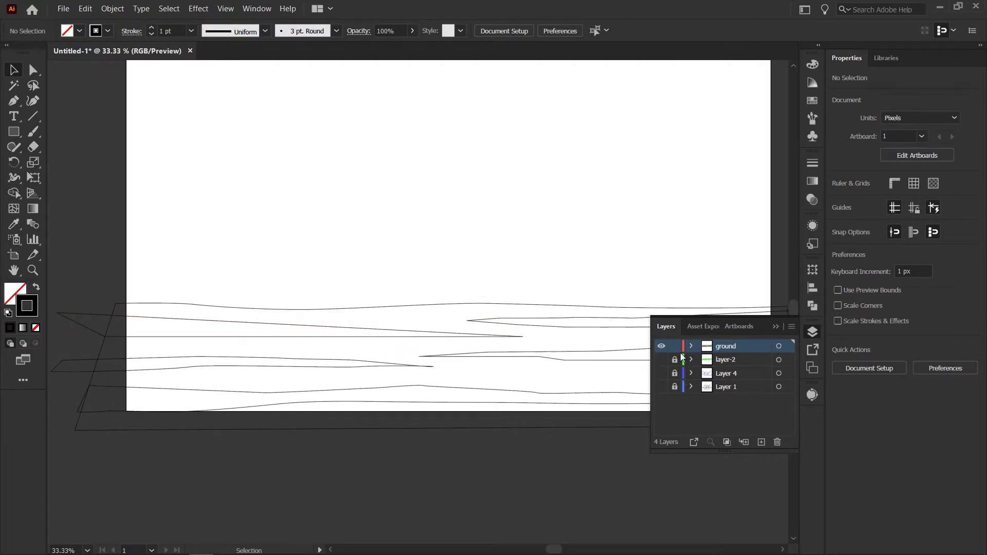
Show layer-2, lock and hide the ground layer, and recolour the stroke of all forest artwork to near-black 020202.
click(662, 359)
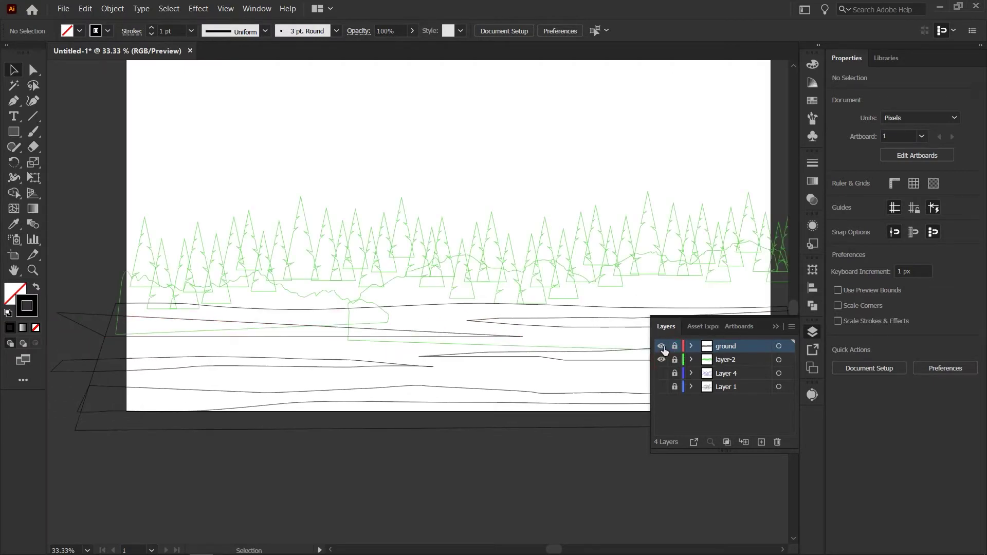
click(663, 347)
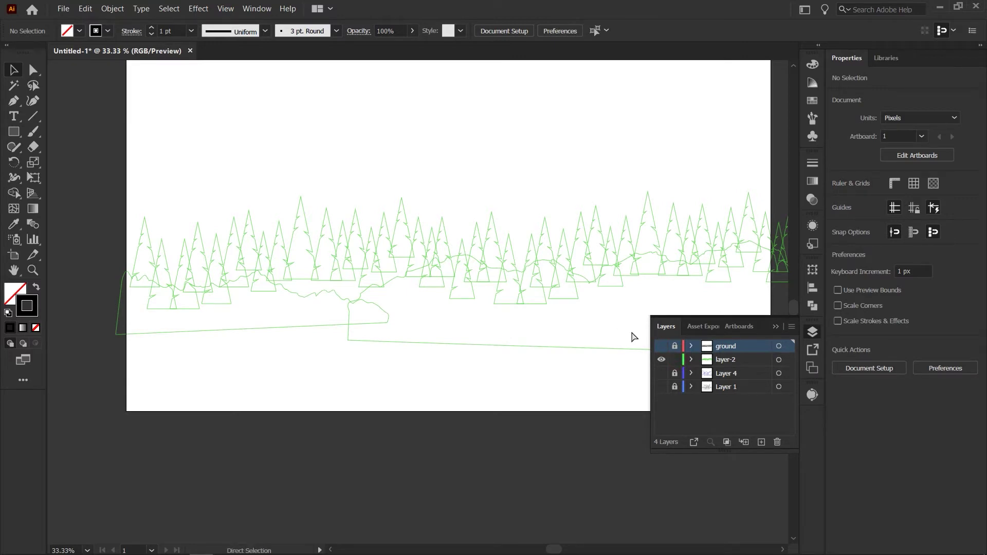
key(ctrl+a)
double_click(34, 313)
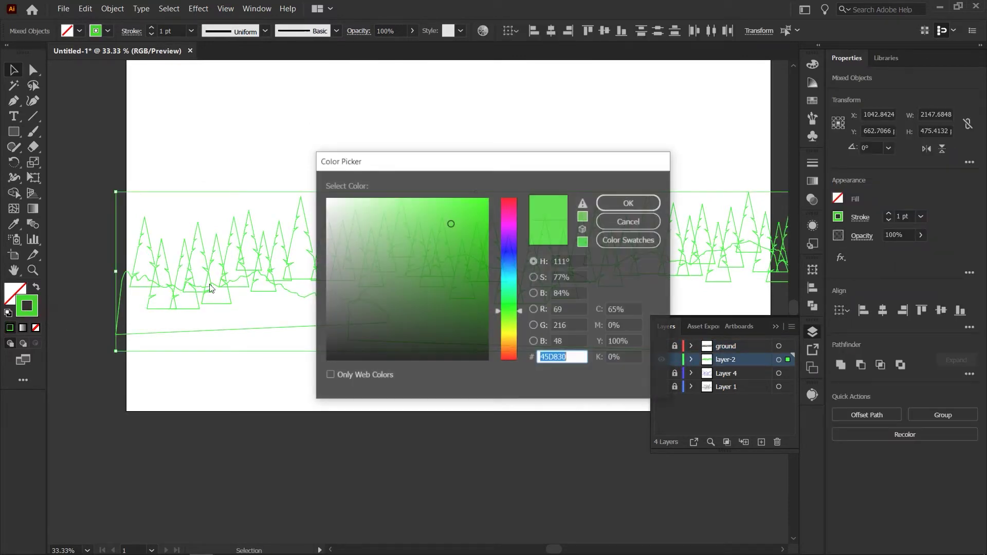
click(327, 357)
click(629, 203)
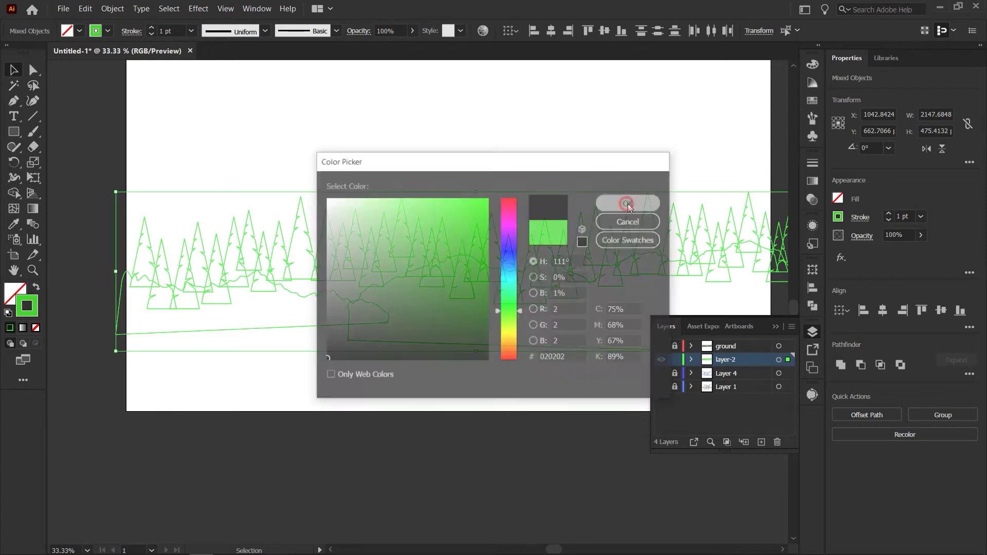
click(454, 145)
Open the tree group on the forest's left half in isolation mode.
click(311, 249)
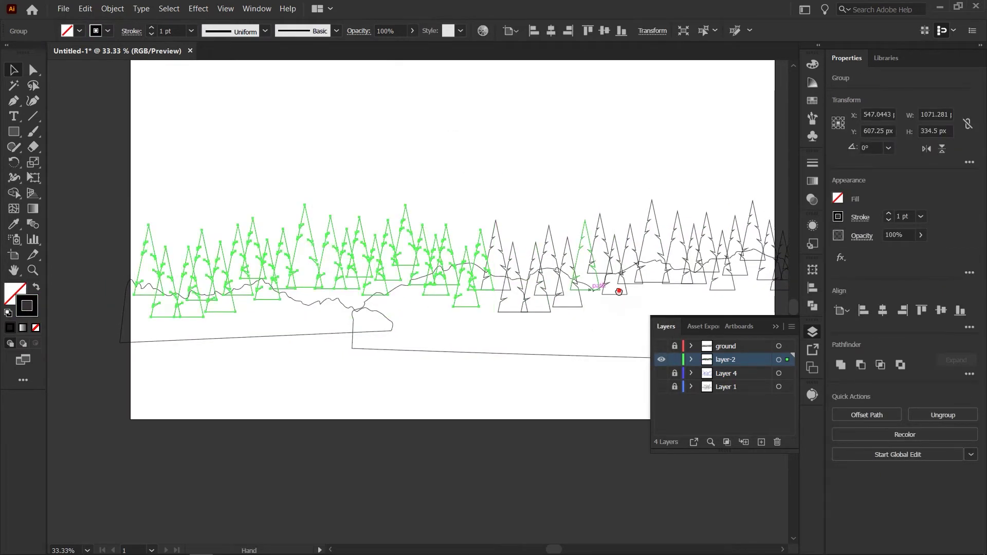
drag(619, 289, 388, 280)
scroll(388, 276, left, 4)
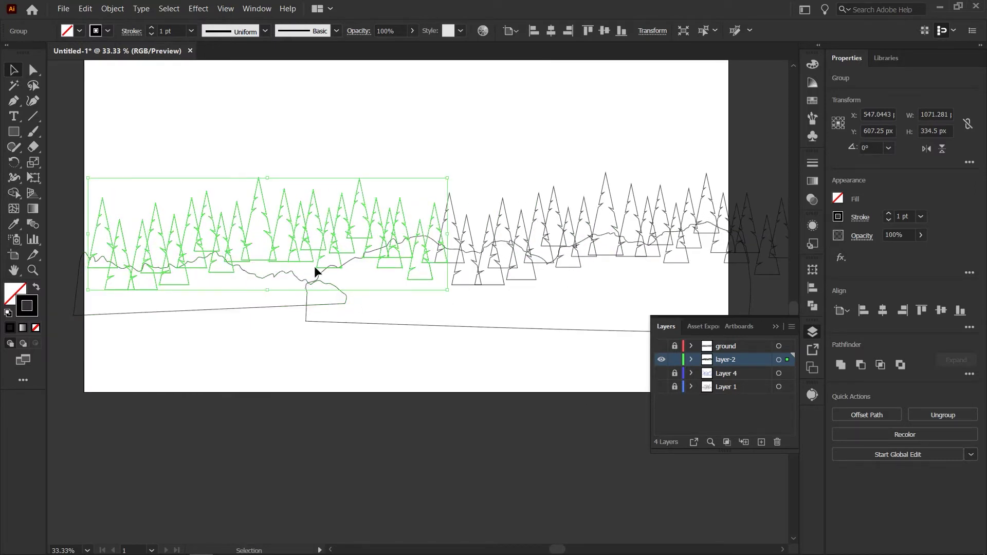
scroll(282, 277, left, 2)
double_click(356, 273)
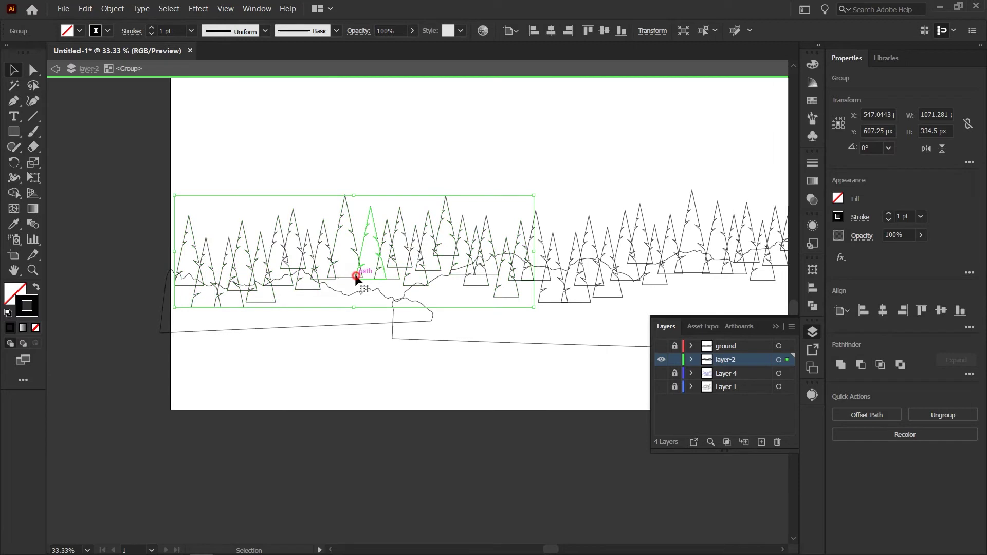
drag(282, 250, 365, 278)
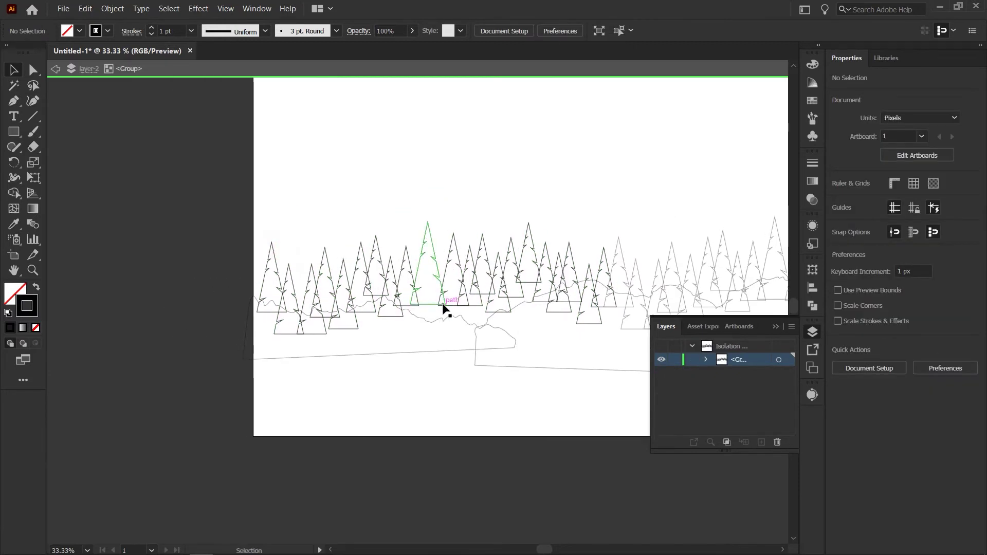
Move individual trees in the left group up, down and sideways to vary their spacing and heights.
drag(432, 306, 431, 324)
drag(411, 267, 384, 267)
click(391, 232)
click(390, 230)
drag(459, 280, 459, 318)
click(470, 230)
drag(471, 253, 475, 278)
click(484, 230)
click(498, 234)
drag(484, 242, 522, 267)
drag(531, 239, 538, 283)
click(572, 218)
drag(572, 218, 437, 243)
drag(441, 294, 446, 299)
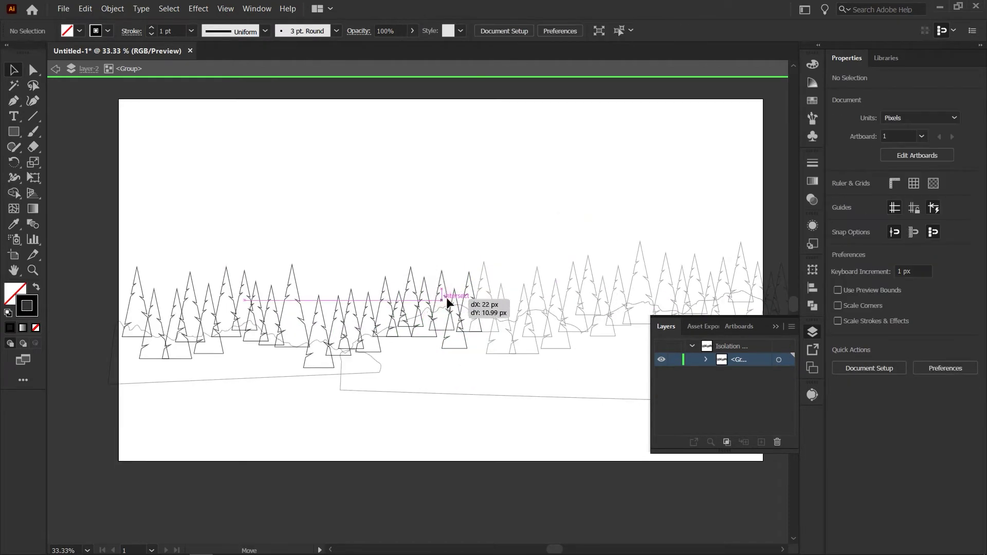
Select five scattered trees in the left group and reflect them across the vertical axis.
click(182, 288)
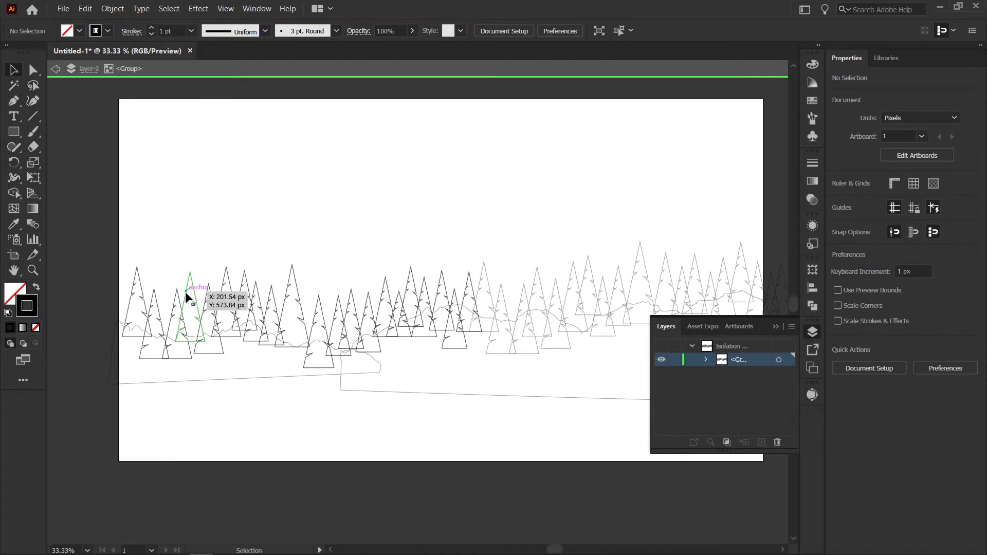
shift+click(324, 320)
shift+click(399, 309)
shift+click(443, 306)
shift+click(249, 300)
right_click(250, 300)
mouse_move(359, 471)
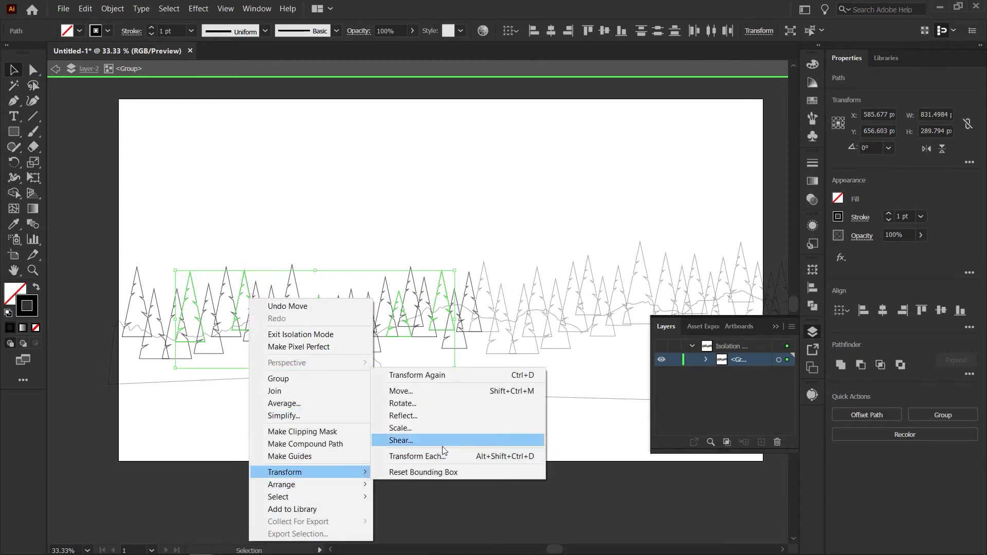
click(451, 416)
click(490, 365)
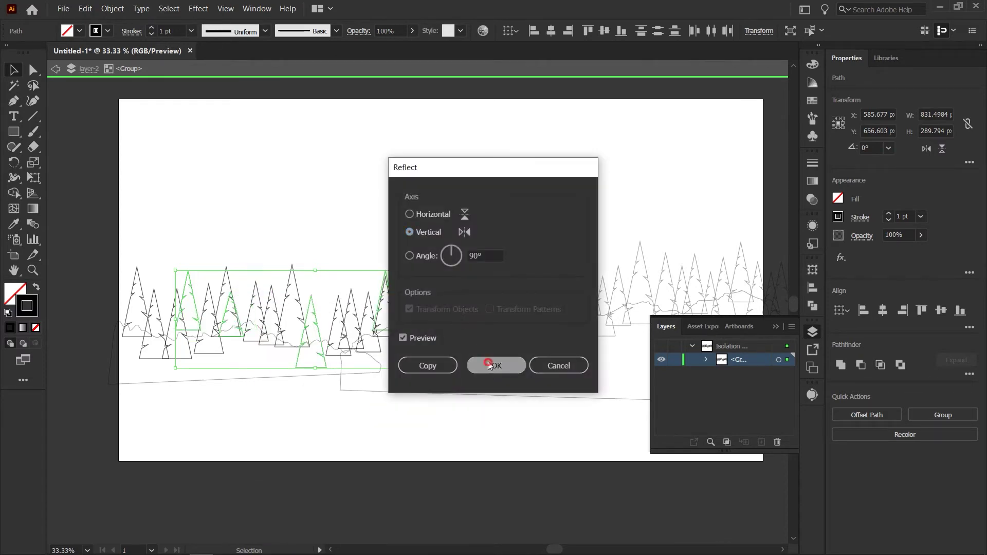
click(360, 192)
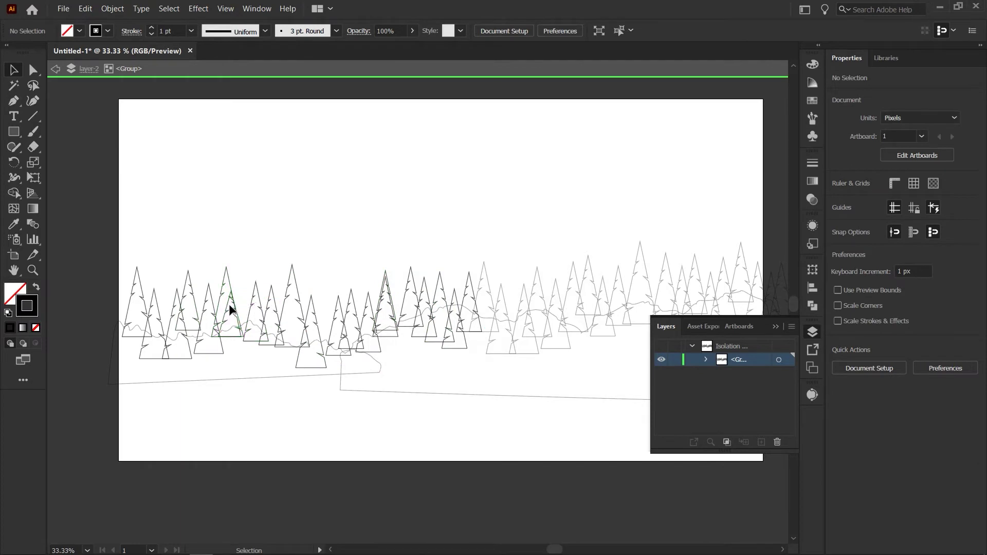
Shift the overlapping mirrored trees in the left group to fill gaps and exit the group.
drag(229, 305, 198, 317)
click(262, 250)
click(261, 229)
drag(388, 303, 400, 302)
drag(319, 336, 325, 329)
click(359, 211)
drag(498, 237, 447, 240)
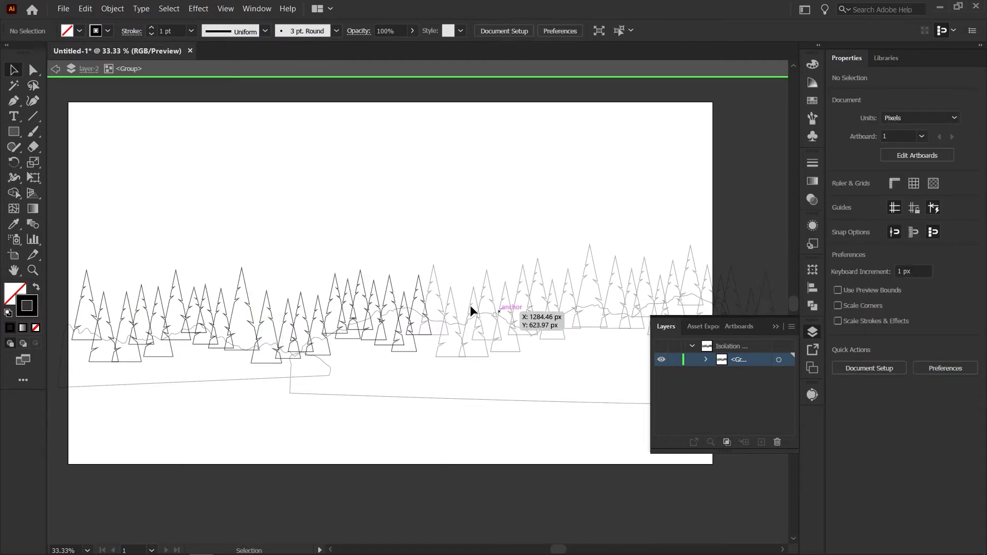
click(55, 68)
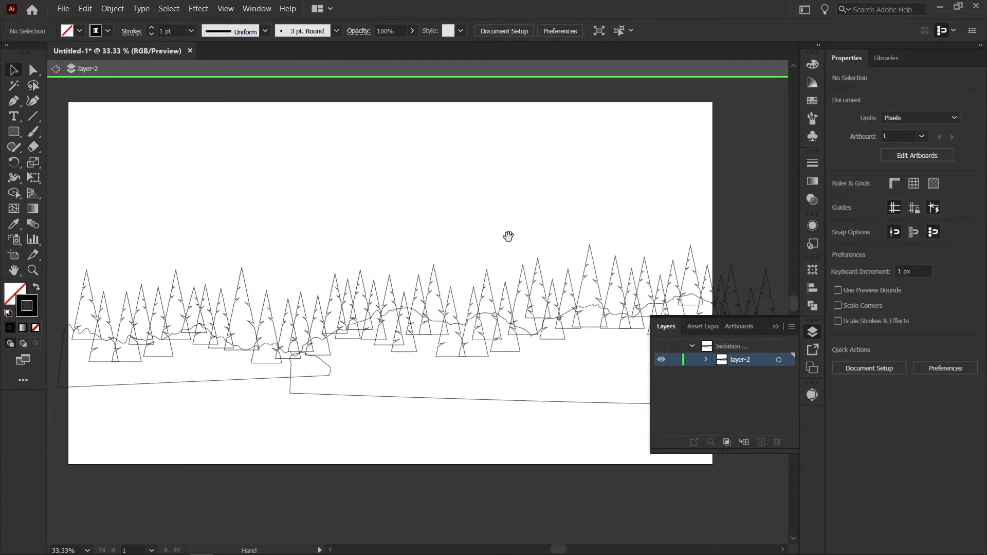
Open the tree group on the forest's right half in isolation mode.
scroll(508, 237, right, 5)
click(406, 307)
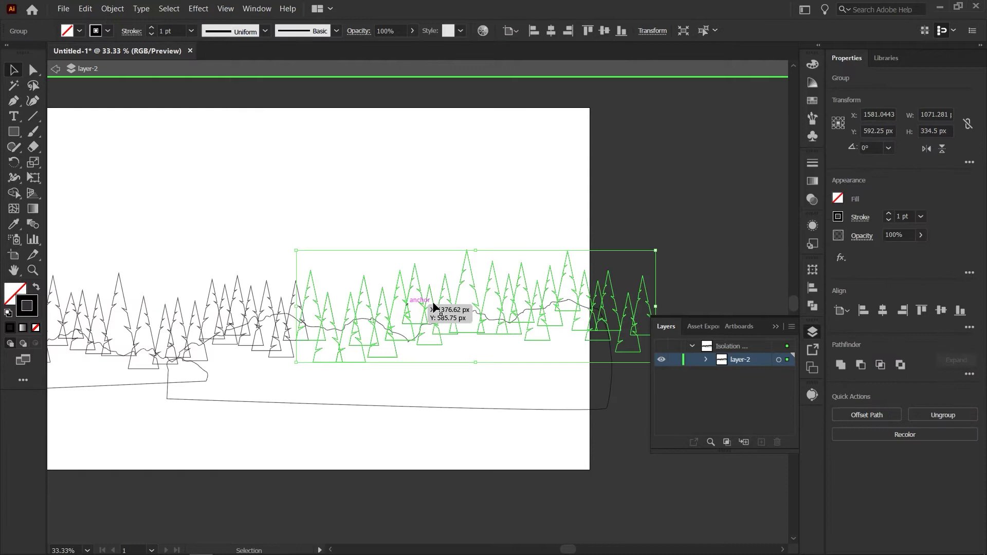
double_click(613, 289)
drag(647, 249, 573, 251)
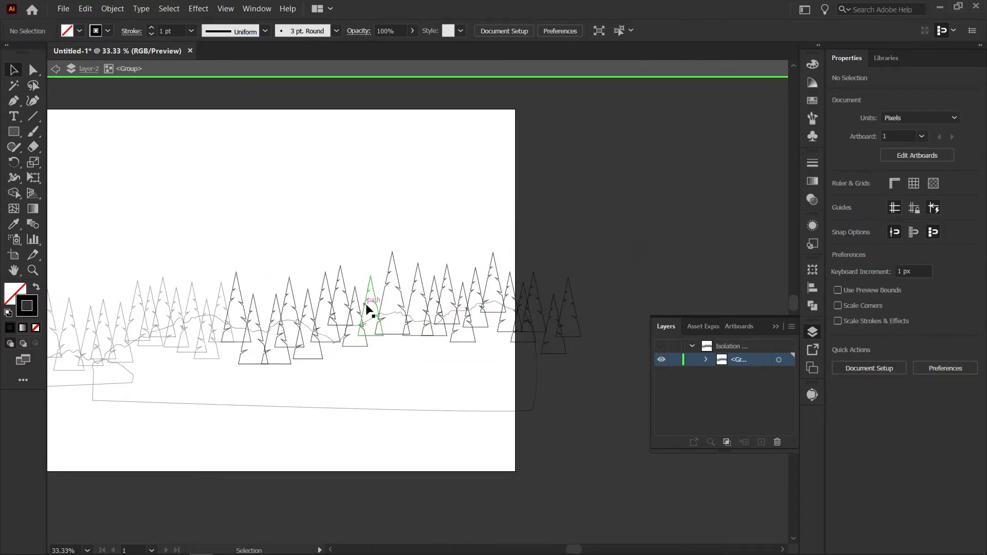
Move individual trees in the right group so it no longer repeats the left one, and exit isolation mode.
click(344, 330)
drag(354, 325, 404, 260)
click(360, 235)
click(455, 291)
drag(378, 307, 392, 298)
drag(356, 289, 370, 278)
click(440, 239)
drag(350, 319, 348, 354)
click(342, 340)
click(355, 329)
click(367, 242)
drag(360, 241, 635, 216)
click(55, 69)
drag(447, 194, 396, 196)
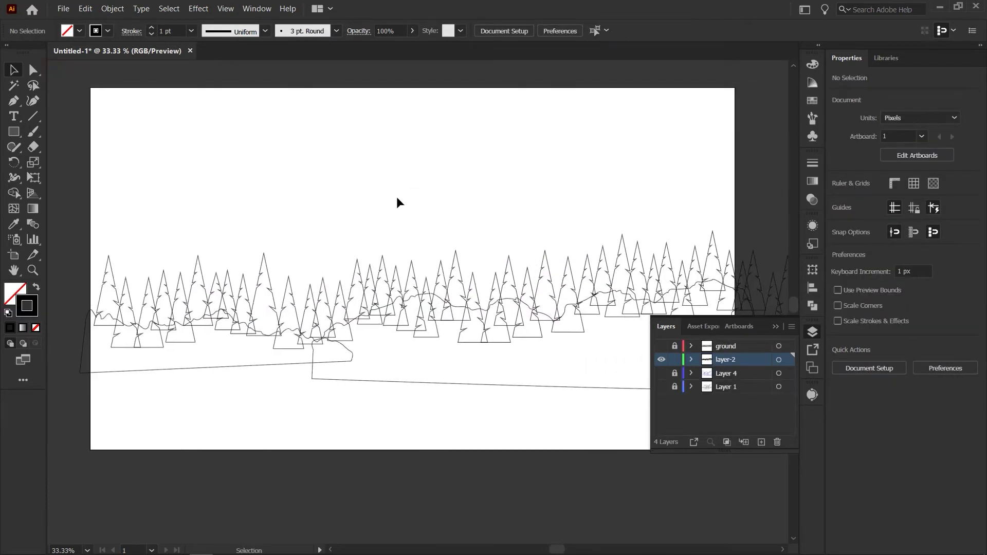
Hide and lock layer-2, show and unlock Layer 4, and make Layer 4 the active layer.
key(ctrl+minus)
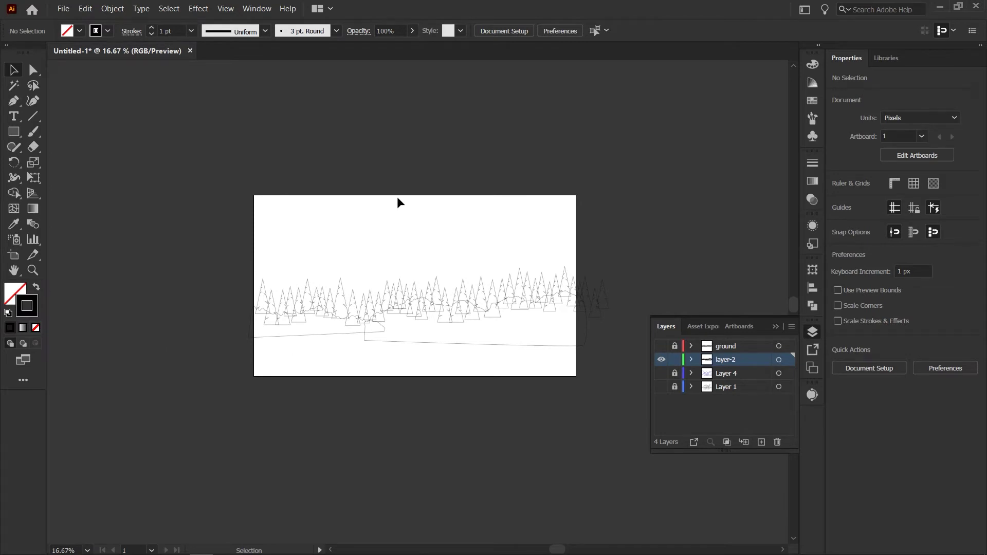
click(662, 359)
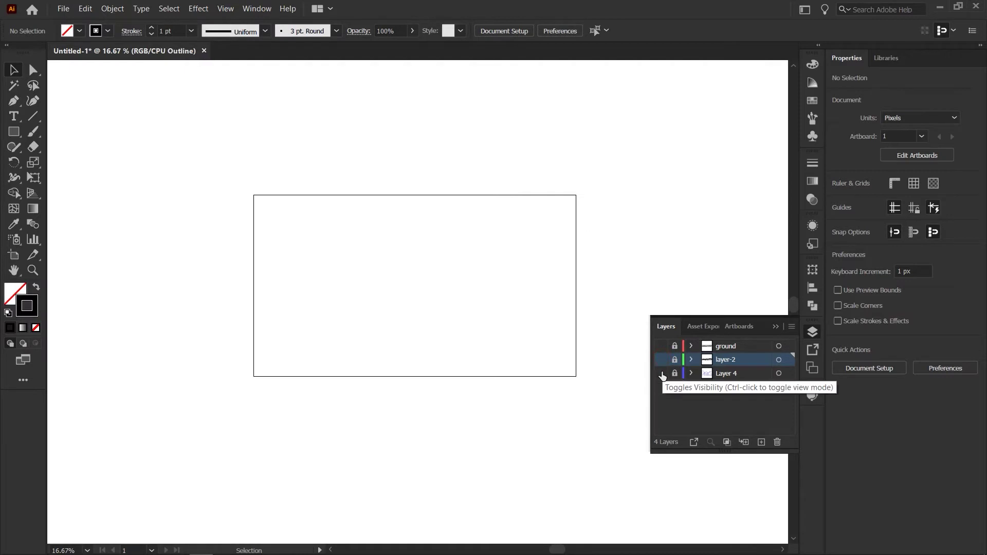
click(662, 373)
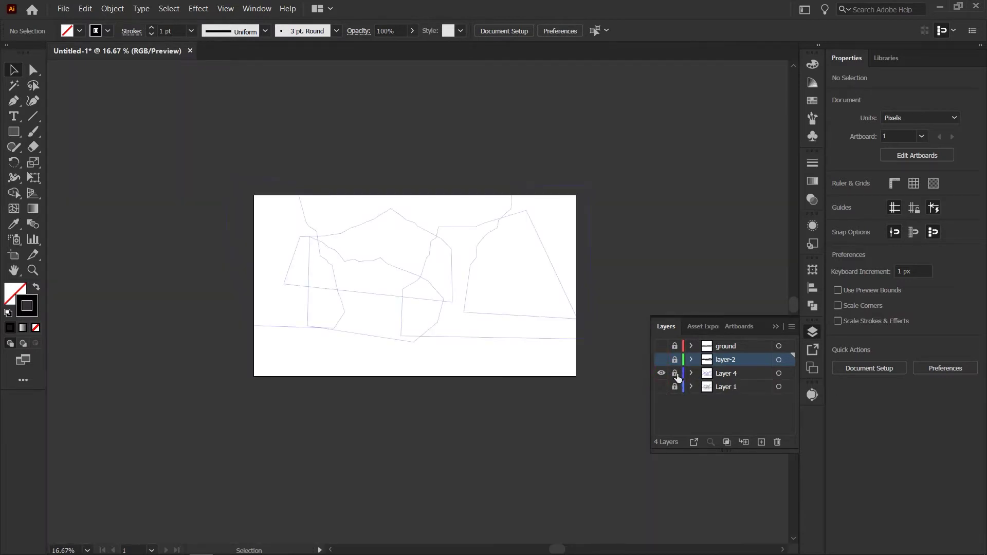
drag(426, 350, 361, 337)
key(ctrl+plus)
key(ctrl+plus)
key(ctrl+plus)
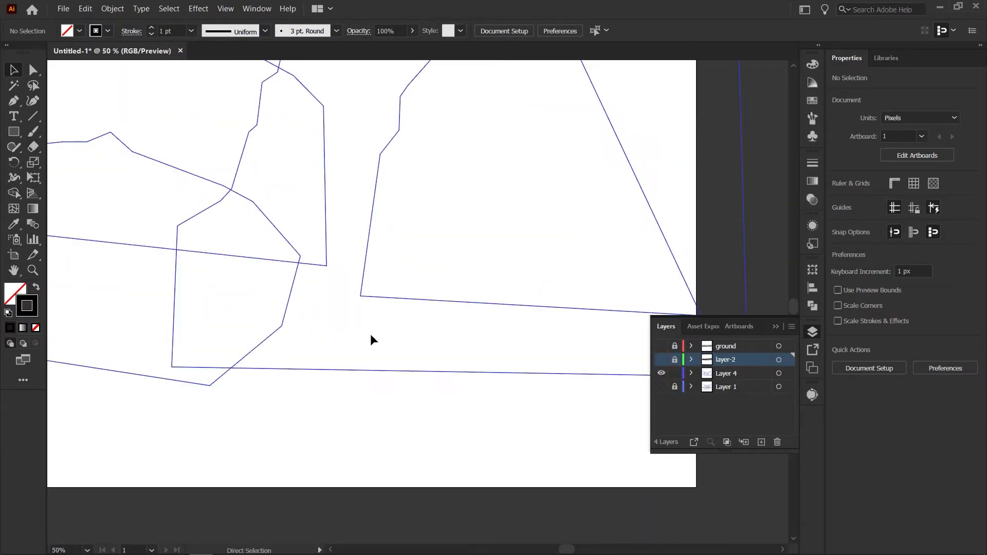
click(723, 375)
drag(436, 350, 394, 468)
drag(529, 411, 518, 425)
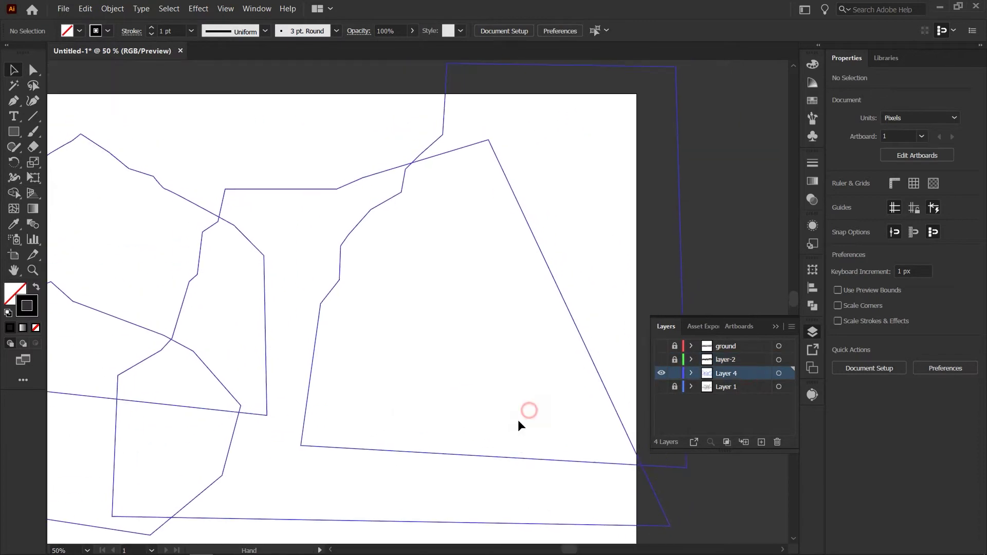
Change the stroke of all cliff and mountain outlines on Layer 4 to black and deselect them.
click(311, 373)
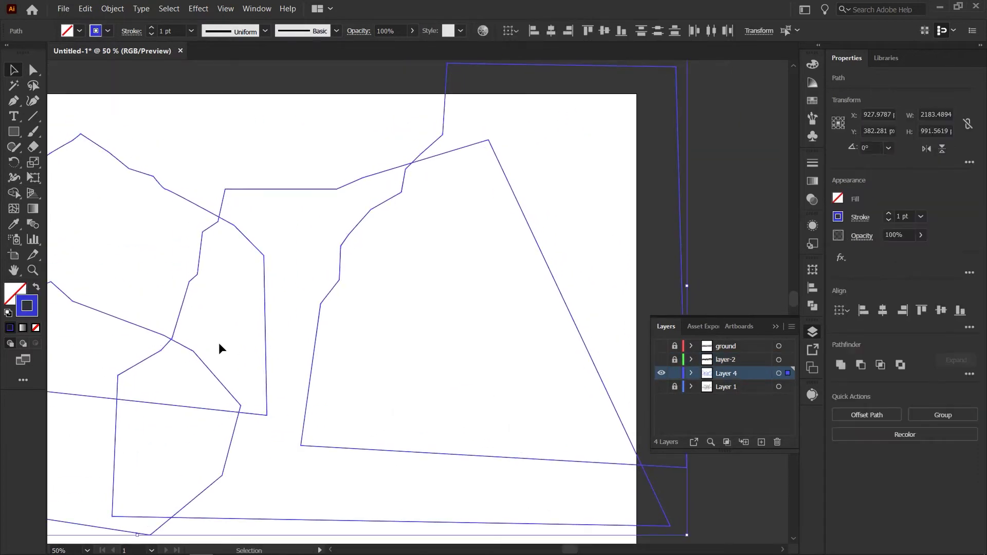
double_click(27, 307)
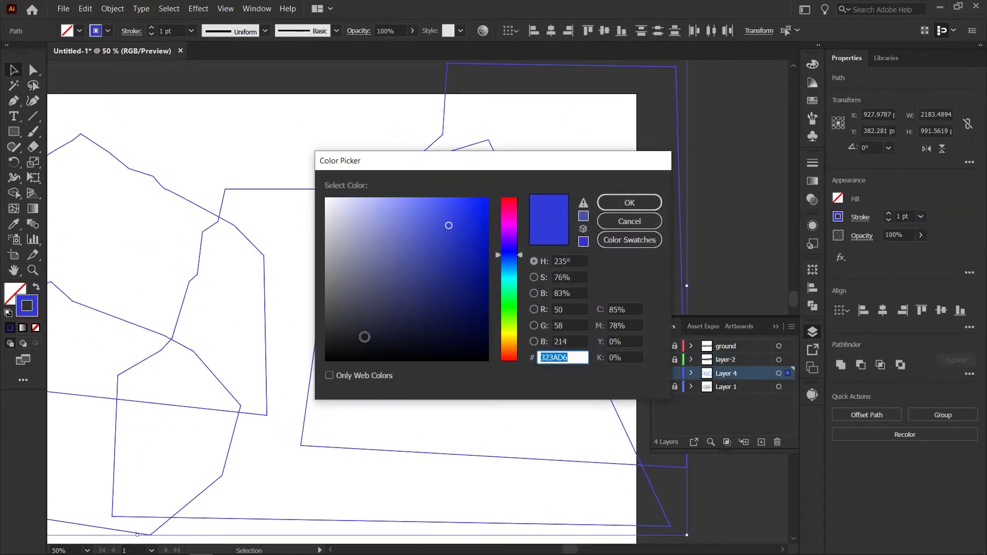
click(629, 203)
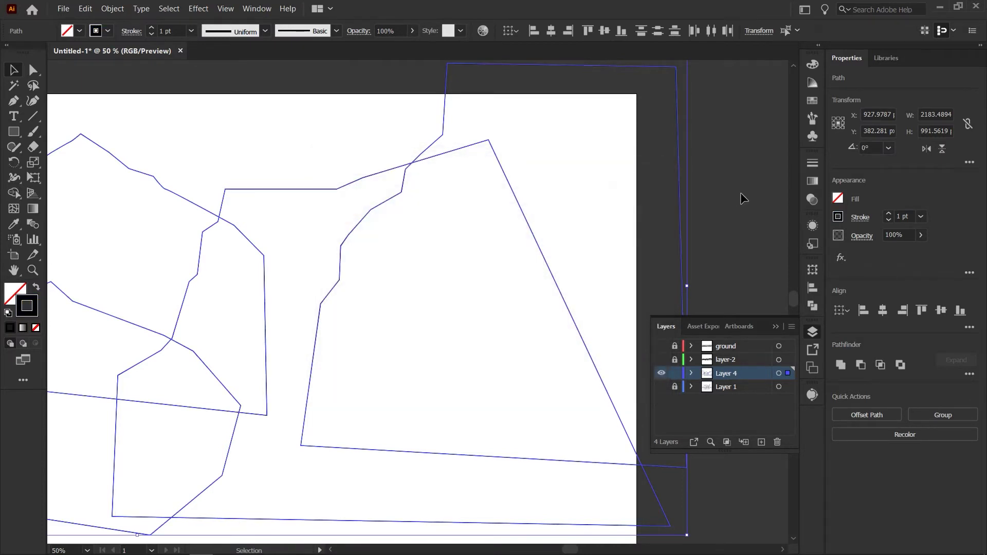
click(741, 192)
Draw a closed jagged shape with the Pen tool inside the left cliff, running from above the artboard down toward the cliff's base.
drag(554, 238, 512, 298)
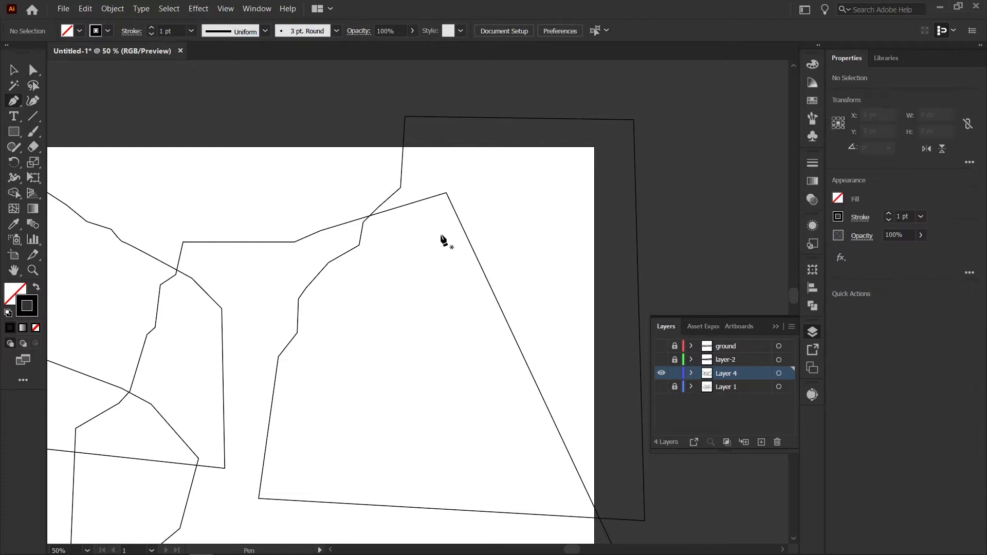
drag(378, 251, 450, 262)
drag(336, 293, 688, 147)
drag(269, 272, 464, 369)
drag(396, 178, 395, 194)
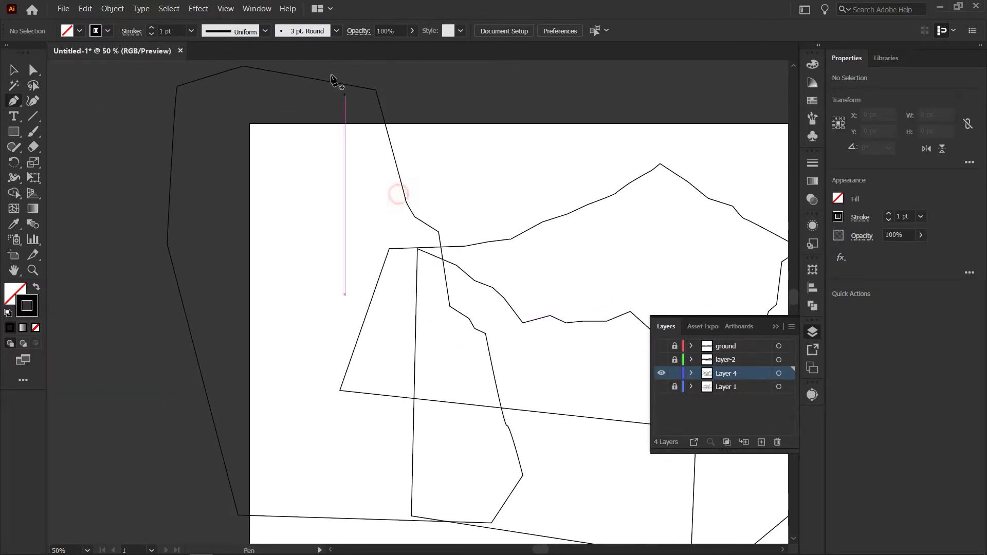
click(340, 78)
click(350, 151)
click(359, 188)
click(390, 219)
click(393, 255)
click(393, 270)
click(399, 295)
click(425, 305)
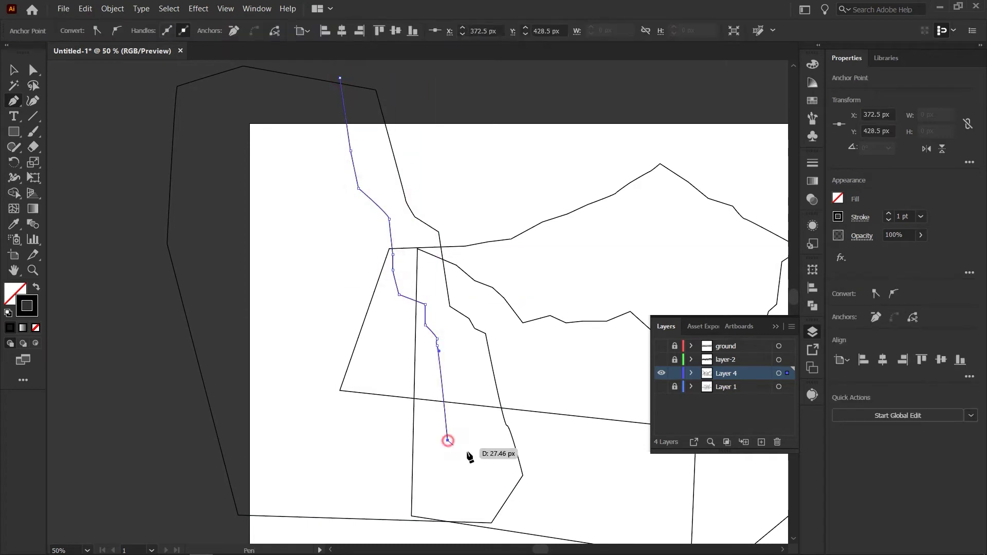
click(340, 78)
Trace a jagged line just inside the right cliff's edge, from above the artboard down past a long, narrow horizontal notch.
drag(740, 206, 220, 199)
drag(399, 201, 391, 220)
click(506, 100)
click(514, 182)
click(504, 192)
click(500, 208)
click(481, 212)
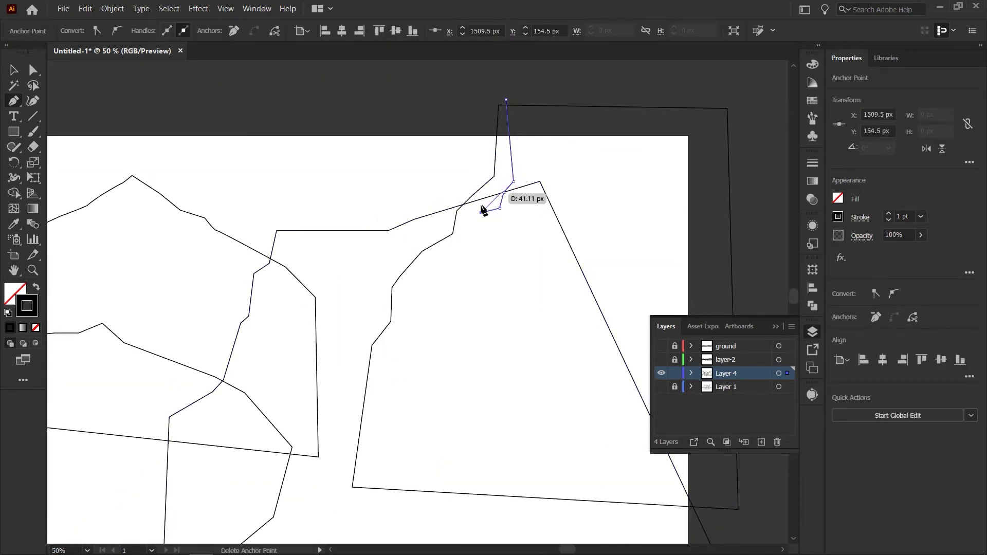
click(475, 220)
click(468, 236)
click(546, 235)
click(537, 241)
click(513, 244)
click(457, 246)
click(420, 269)
click(413, 278)
click(405, 282)
click(402, 297)
click(400, 308)
Continue the jagged line past a short notch to a spike at the cliff's base, and close it around the cliff's left side.
click(425, 311)
click(425, 323)
click(412, 329)
click(398, 337)
click(388, 353)
click(378, 476)
click(370, 432)
click(362, 487)
click(340, 493)
click(340, 296)
click(392, 153)
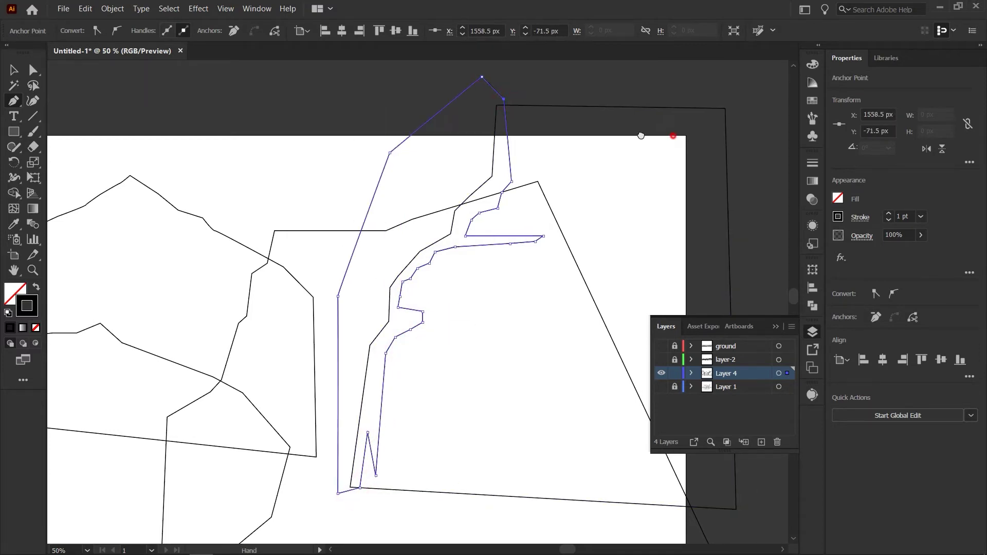
Draw a closed jagged shape over the right cliff's outer part, descending from above the artboard to the base and extending past its right edge.
drag(641, 135, 591, 131)
click(592, 96)
click(534, 131)
click(528, 167)
click(512, 177)
click(499, 207)
click(514, 226)
click(496, 234)
click(488, 280)
click(472, 285)
click(453, 303)
click(431, 308)
click(410, 360)
click(375, 386)
click(366, 457)
click(354, 489)
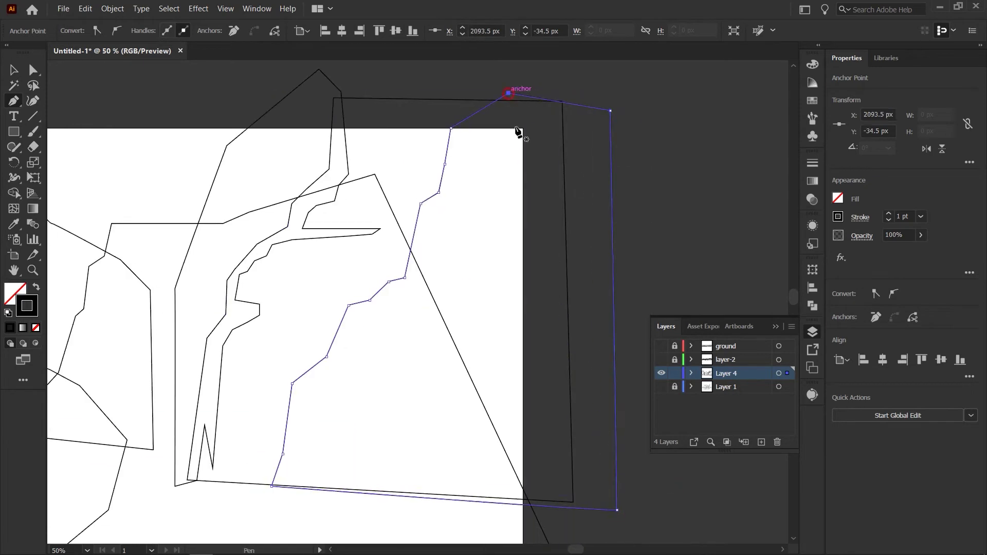
Trim off the part of the shading shape that sticks out past the right cliff's inner edge with Shape Builder.
drag(322, 247, 609, 216)
key(v)
drag(607, 92, 712, 118)
key(shift+m)
alt+drag(480, 113, 546, 115)
key(v)
click(630, 175)
drag(564, 239, 612, 238)
Isolate the flat-topped middle cliff and trace a jagged Pen line just under its upper rim toward the left corner.
click(498, 193)
drag(405, 283, 443, 286)
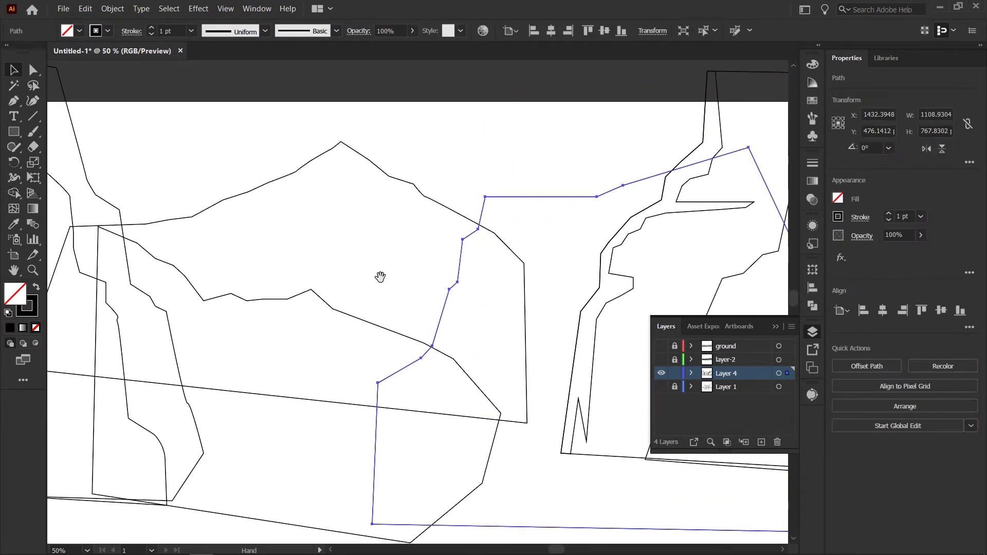
drag(380, 277, 375, 280)
key(p)
key(v)
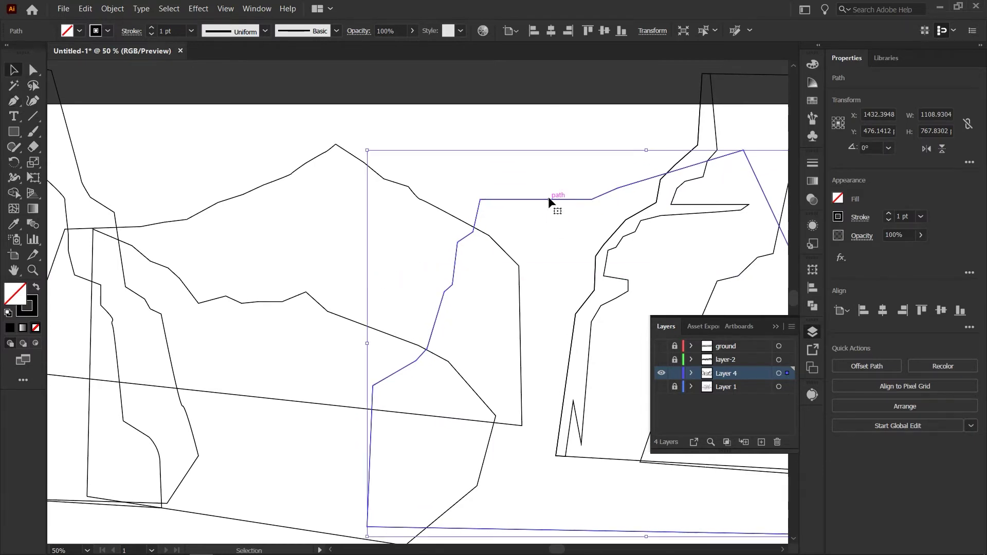
double_click(512, 200)
click(501, 125)
key(p)
click(647, 171)
click(632, 193)
click(615, 198)
click(593, 205)
click(588, 211)
click(578, 206)
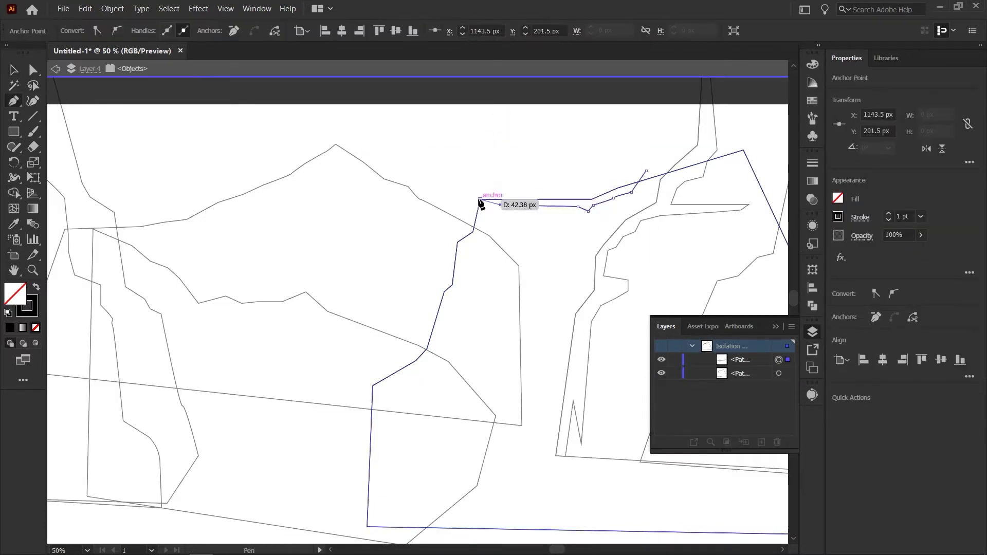
Undo the last points, continue the jagged line down inside the middle cliff's left edge, and take it outward past the cliff's base.
key(ctrl+z)
key(ctrl+z)
click(439, 378)
click(432, 381)
click(421, 465)
click(406, 465)
click(399, 483)
drag(399, 483, 313, 483)
click(232, 484)
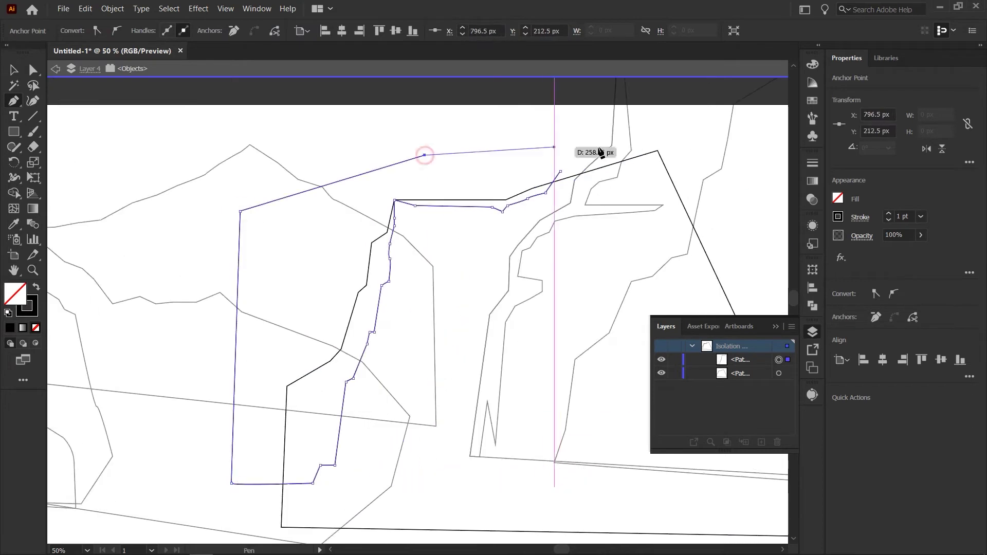
Finish a tall closed panel shape on the middle cliff's face and draw a thin closed shading shape over its upper edge.
click(573, 467)
drag(589, 442, 588, 430)
click(564, 221)
click(580, 221)
click(550, 229)
click(517, 231)
click(490, 242)
click(465, 245)
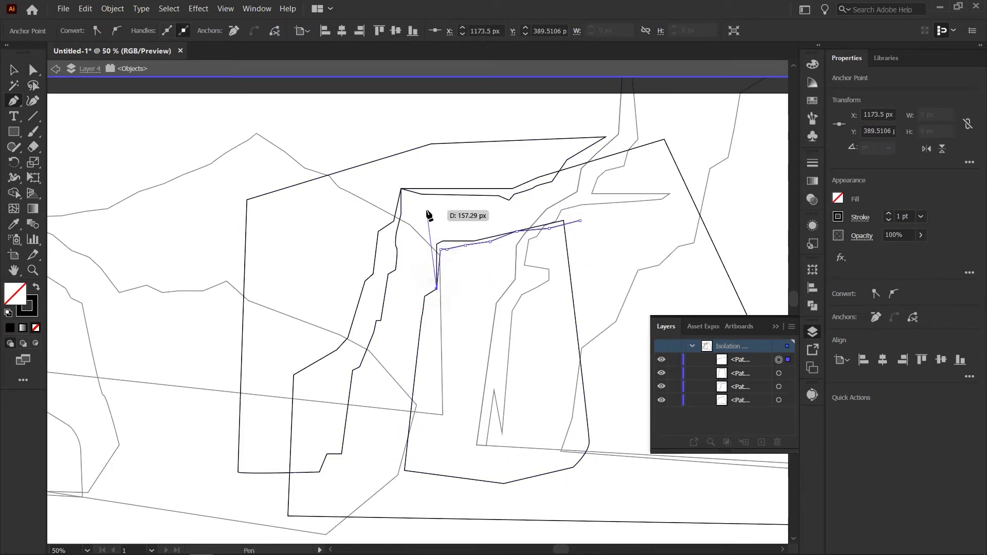
key(v)
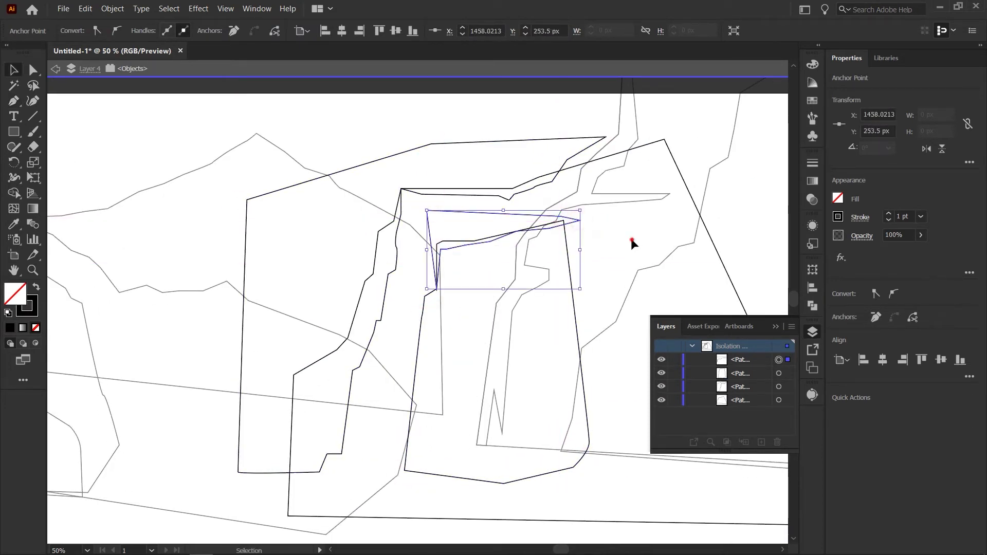
Select all of the middle cliff's shapes and remove the shading area outside the cliff's outline with Shape Builder.
click(318, 160)
key(ctrl+a)
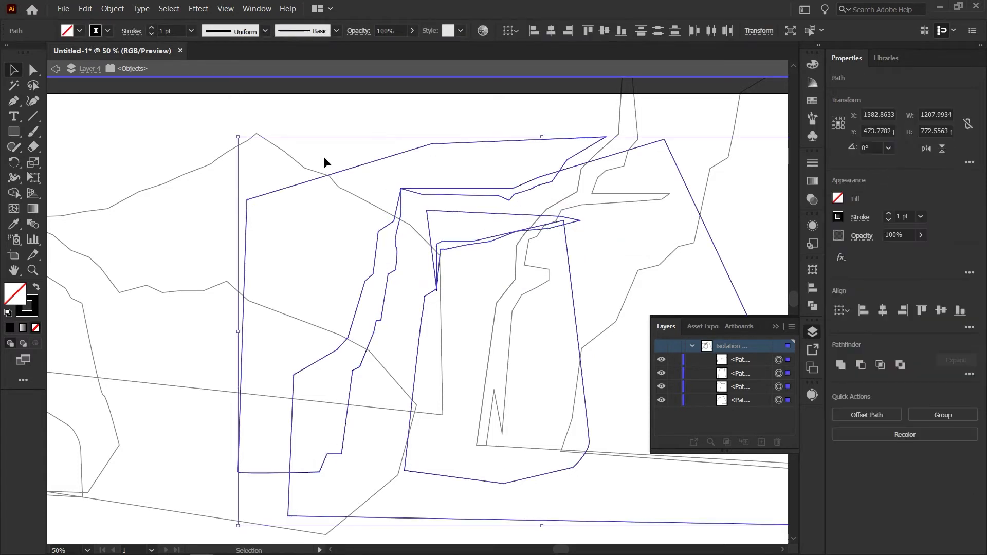
click(12, 196)
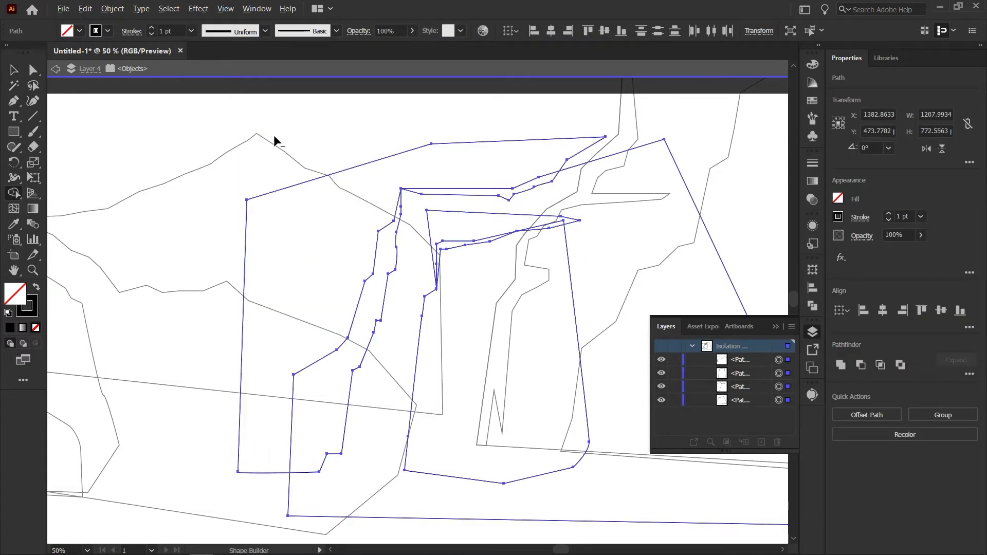
drag(275, 141, 301, 241)
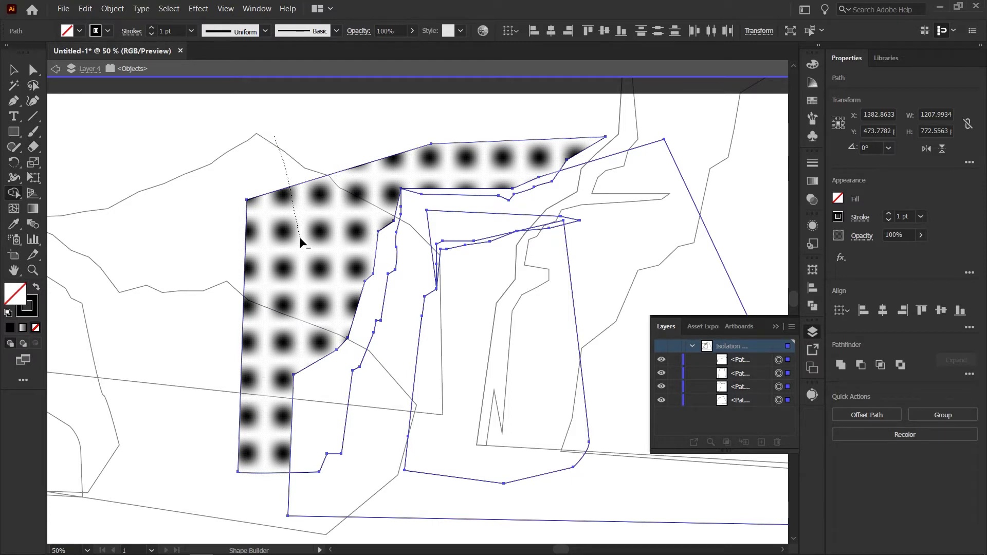
drag(301, 239, 303, 243)
Trim the thin shading shape's overhang above the cliff's inner panel with Shape Builder, and leave the cliff's isolation.
key(v)
click(475, 156)
click(456, 212)
shift+click(424, 301)
key(shift+m)
alt+click(457, 221)
key(v)
click(77, 88)
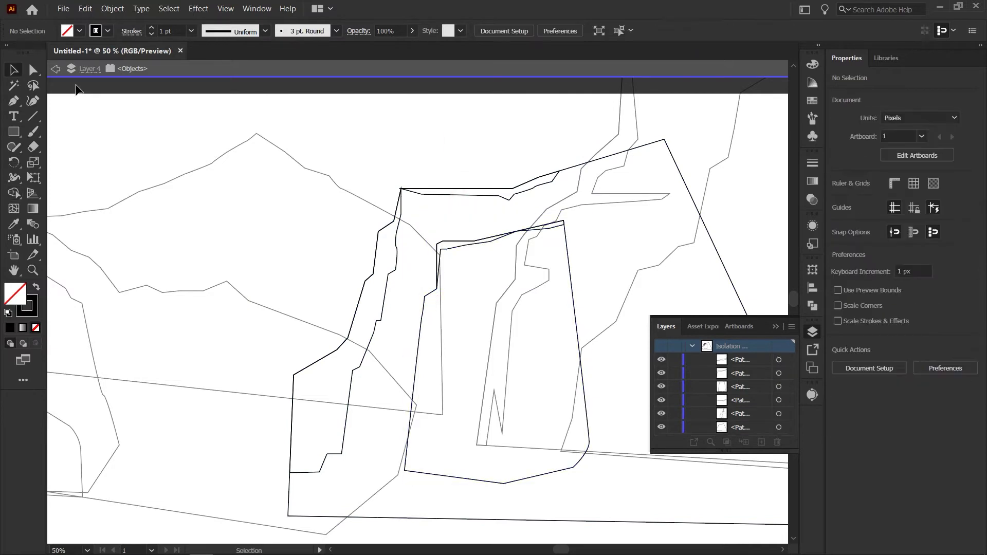
click(55, 68)
Isolate the back mountain and trace a jagged Pen line from just above its peak down into its left flank.
drag(321, 285, 441, 347)
click(372, 362)
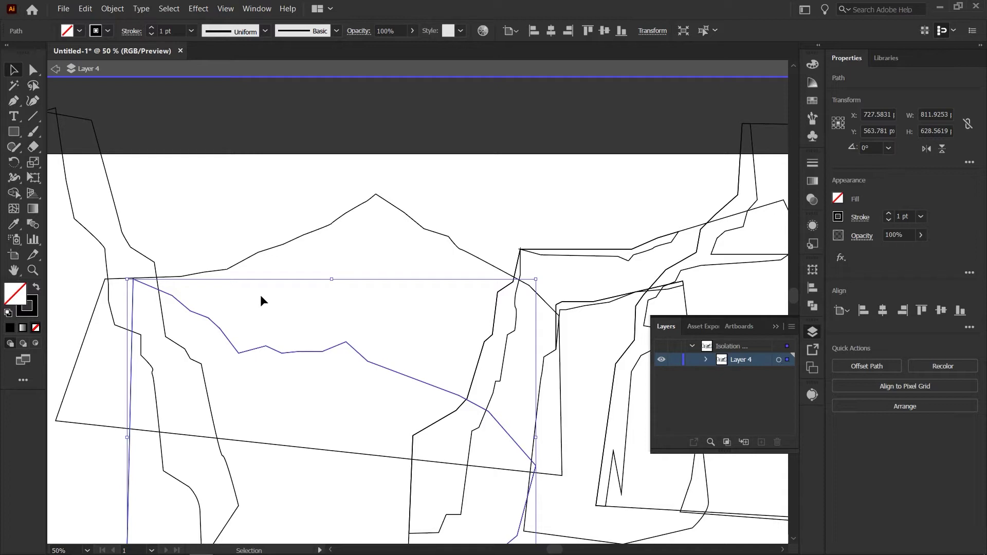
click(329, 195)
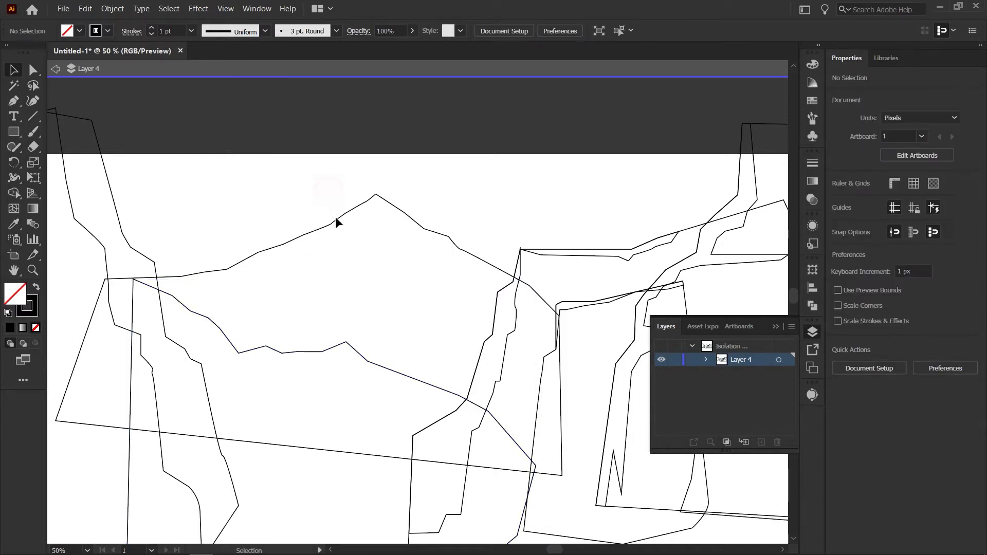
click(339, 219)
double_click(338, 218)
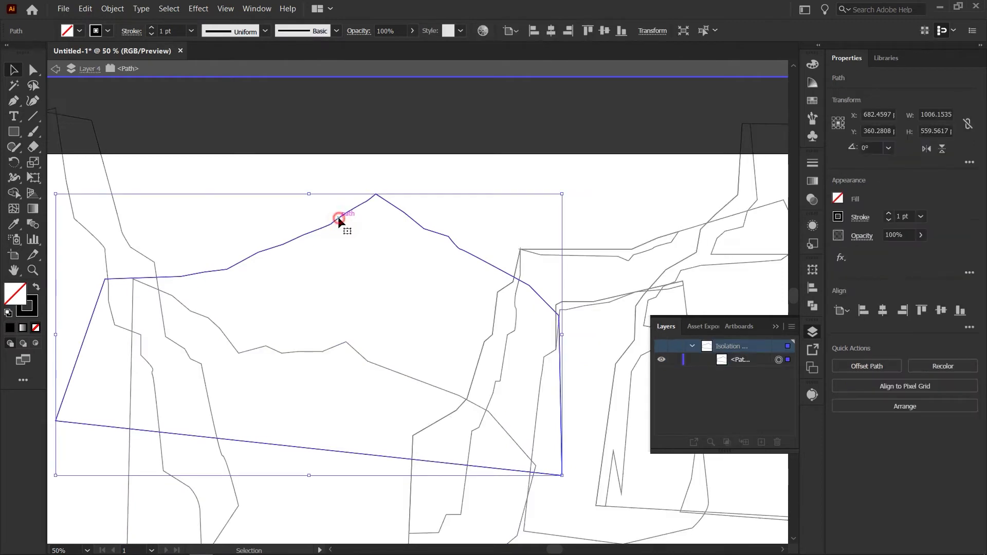
key(p)
drag(338, 221, 434, 297)
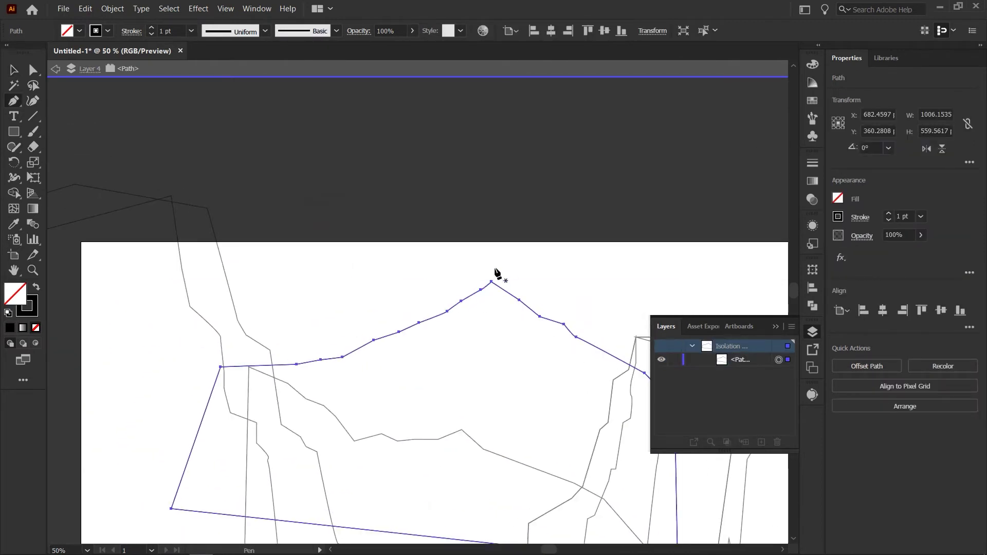
click(495, 269)
click(491, 288)
click(484, 295)
click(490, 299)
click(483, 307)
click(477, 338)
click(454, 349)
Continue the jagged line down the mountain's left flank with a sharp notch partway, undoing two misplaced points.
click(433, 370)
click(438, 348)
click(414, 369)
key(ctrl+z)
key(ctrl+z)
click(418, 380)
click(399, 384)
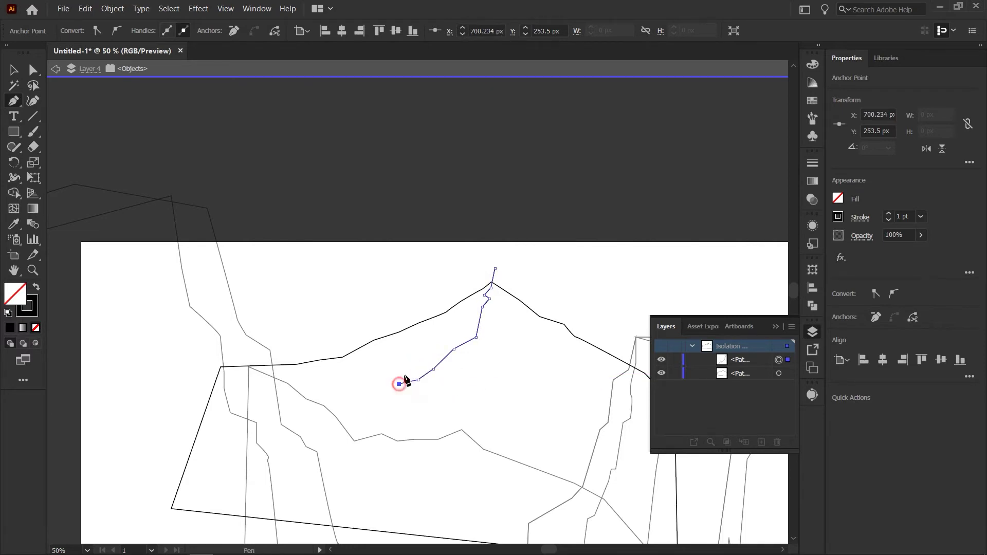
click(405, 367)
click(394, 375)
click(369, 389)
click(354, 396)
click(329, 409)
Close the jagged shape by looping around outside the mountain's left slope and back to the point above the peak.
click(306, 414)
click(249, 377)
click(219, 320)
click(355, 275)
click(445, 231)
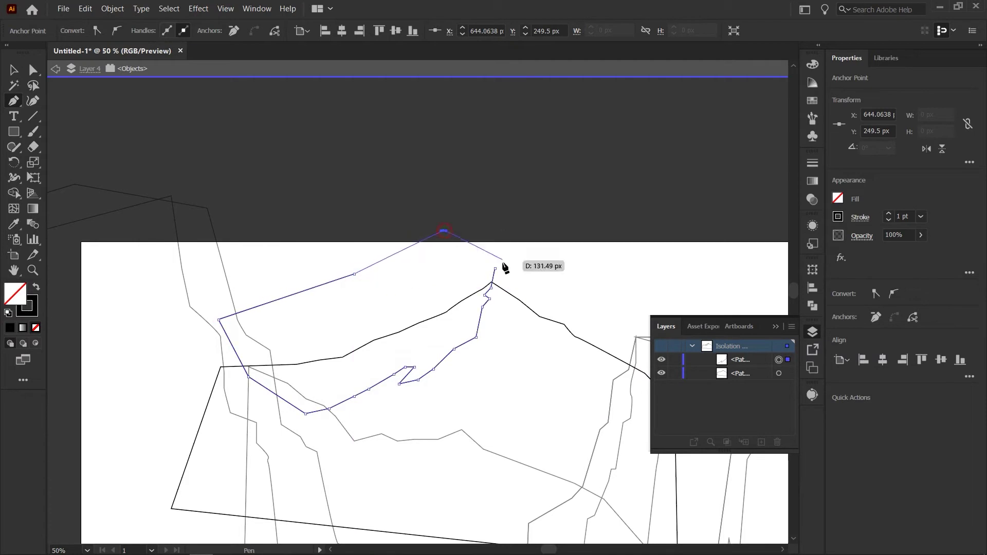
click(495, 268)
scroll(373, 323, down, 2)
scroll(373, 323, right, 3)
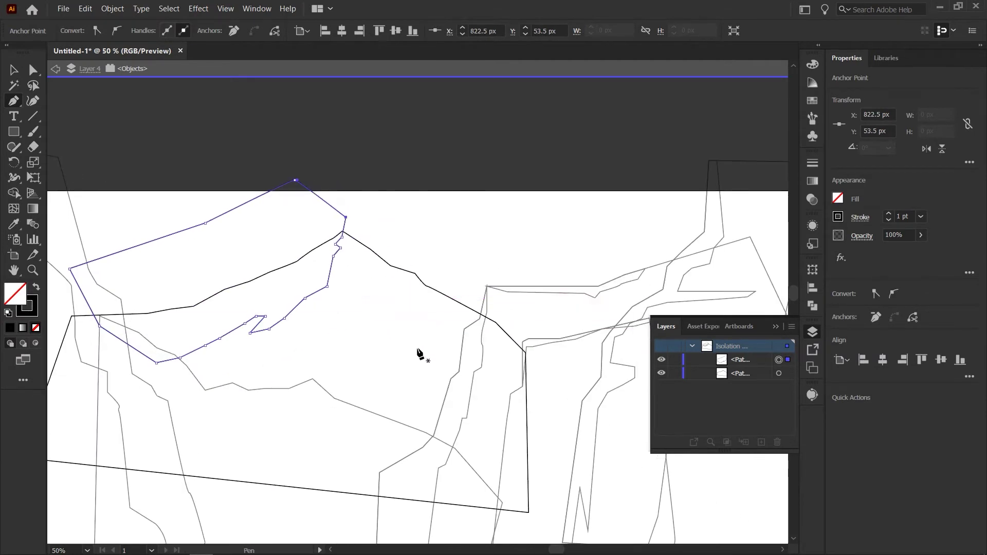
Draw a small closed jagged patch on the mountain's right side, below the peak.
click(353, 352)
click(378, 337)
click(398, 323)
click(393, 332)
click(378, 350)
click(389, 352)
click(382, 362)
click(364, 382)
key(v)
drag(384, 359, 379, 354)
Remove the shading area outside the mountain's outline with Shape Builder and leave the mountain's isolation.
key(ctrl+a)
key(shift+m)
alt+click(271, 226)
key(v)
double_click(101, 98)
key(ctrl+minus)
key(ctrl+minus)
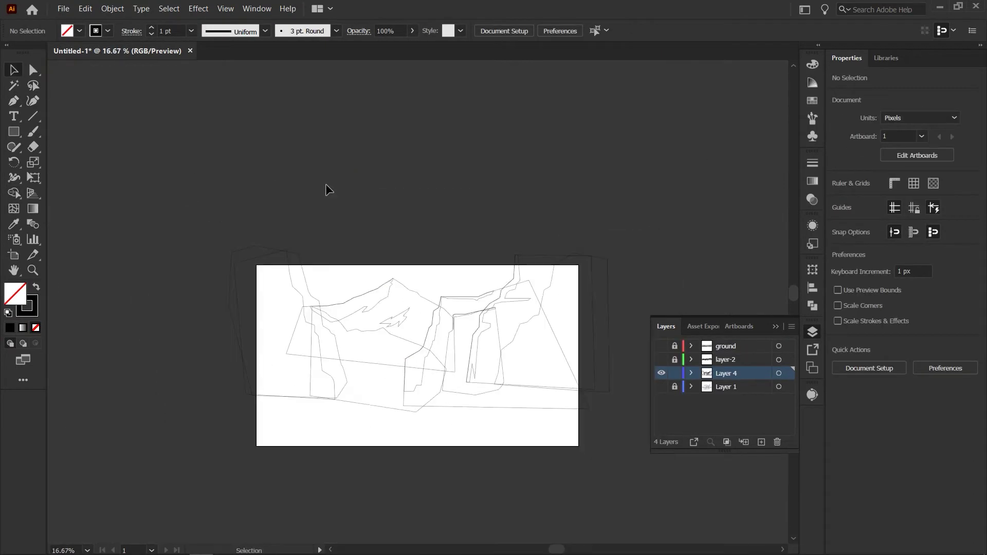
Show the ground and layer-2 layers, and hide and lock Layer 4.
drag(661, 360, 661, 346)
click(661, 373)
click(675, 374)
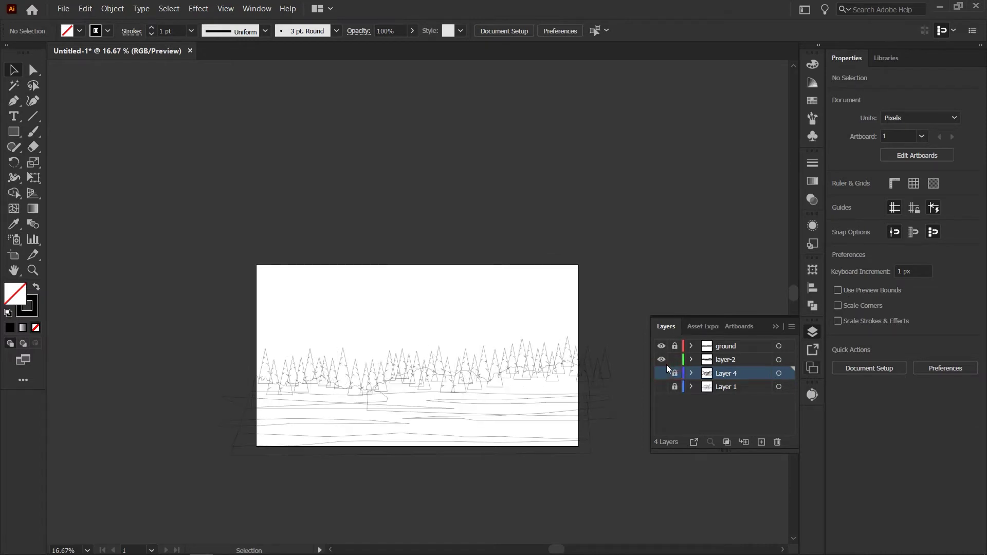
Add a new layer directly above Layer 1 and draw a rectangle about 2482 × 1489 px covering the whole artboard.
click(706, 388)
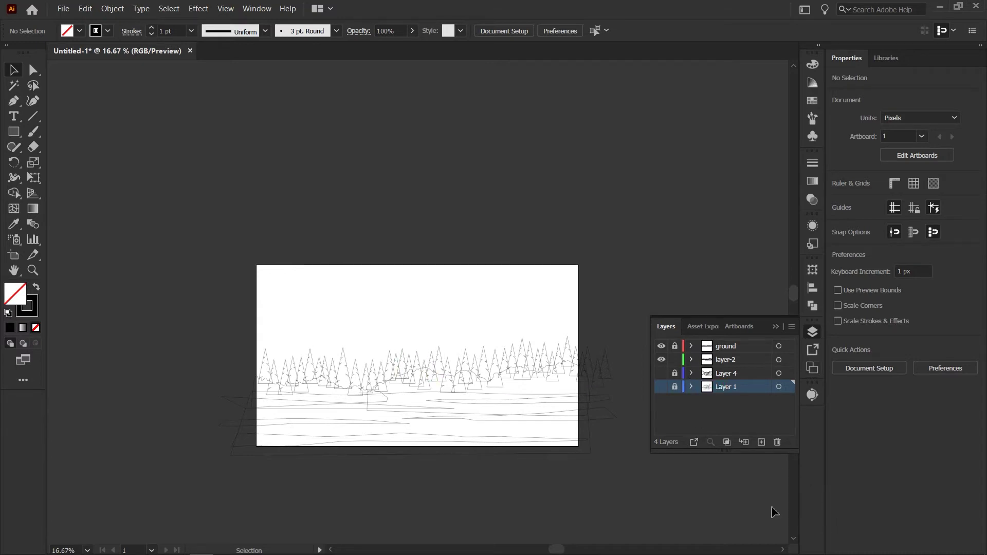
click(760, 446)
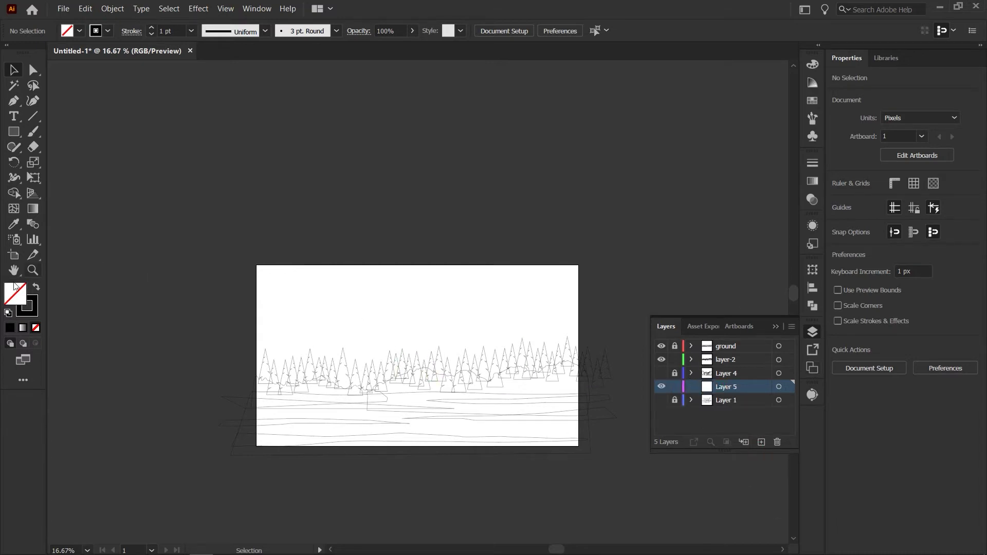
click(14, 132)
drag(216, 242, 631, 491)
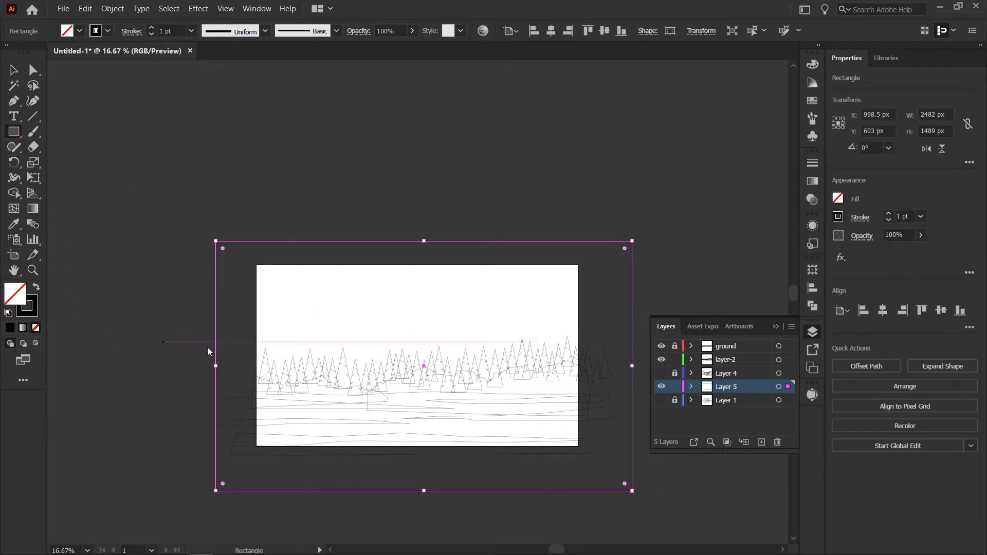
Fill the rectangle with a linear gradient from white to sky blue, about hue 205°, saturation 59% and brightness 99%.
click(23, 328)
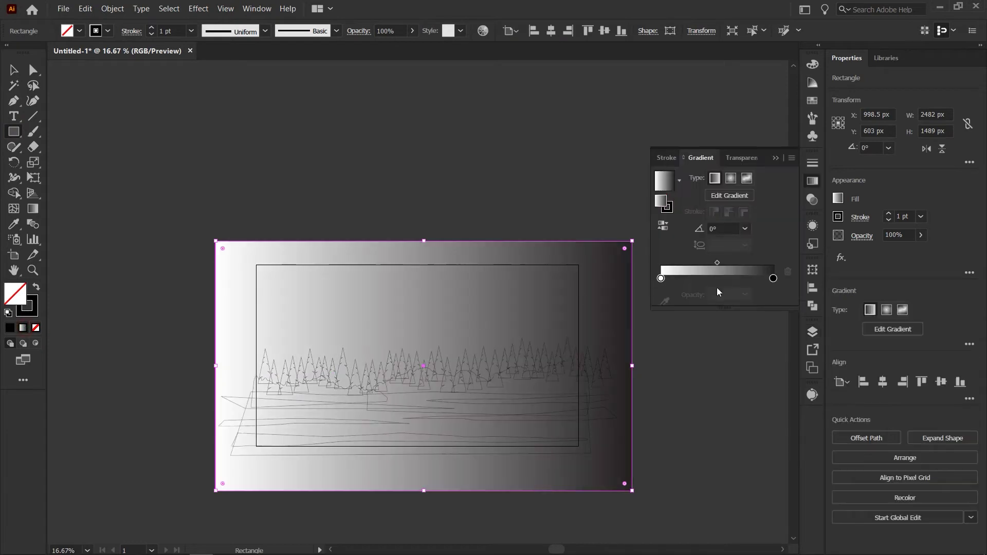
double_click(774, 278)
click(773, 293)
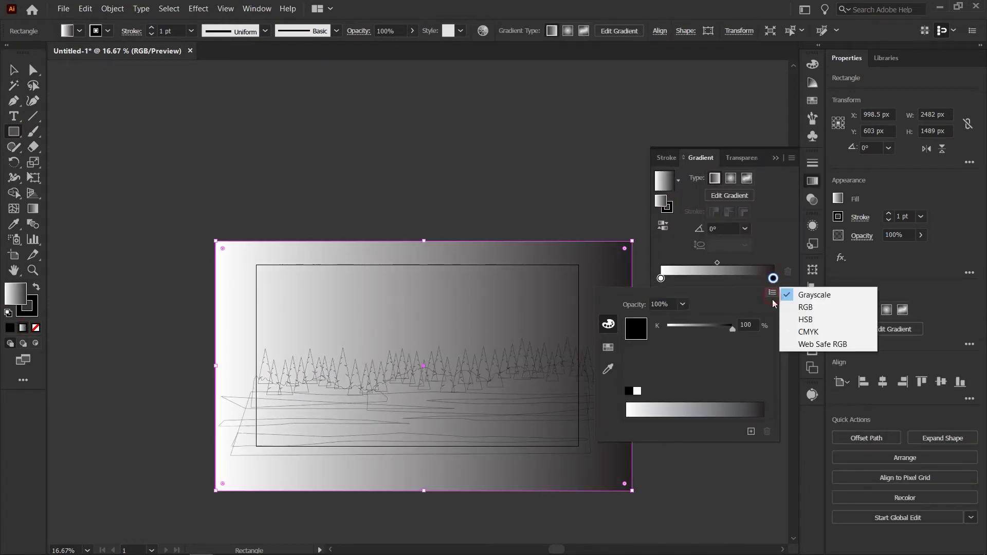
click(795, 319)
click(715, 368)
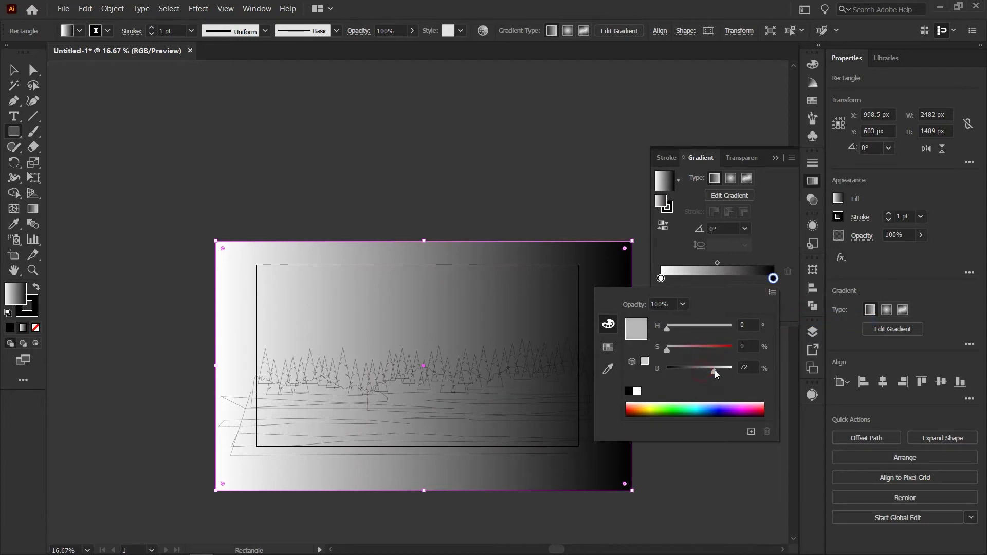
click(689, 346)
click(705, 327)
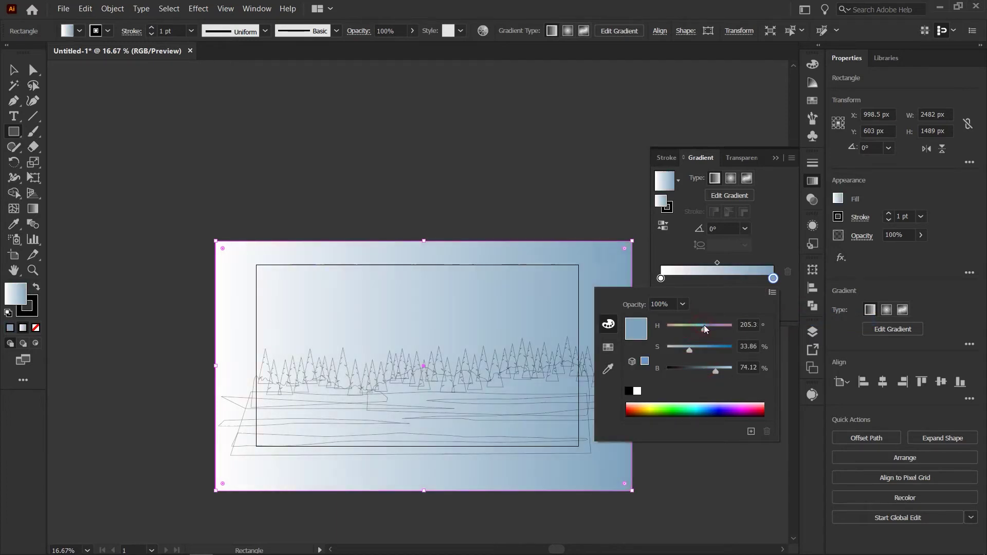
click(712, 347)
drag(716, 373, 705, 351)
click(766, 226)
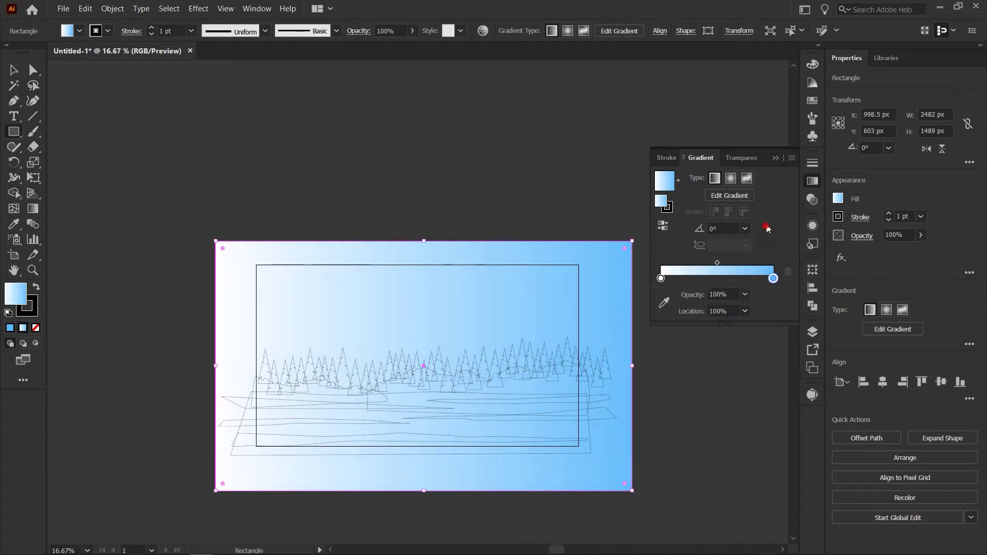
Redirect the rectangle's gradient vertically so blue starts at its upper edge and fades to white near the ground shapes.
click(776, 158)
mouse_move(446, 265)
mouse_down()
mouse_move(441, 381)
mouse_move(445, 223)
mouse_move(445, 267)
mouse_move(435, 232)
mouse_up()
key(ctrl+z)
key(g)
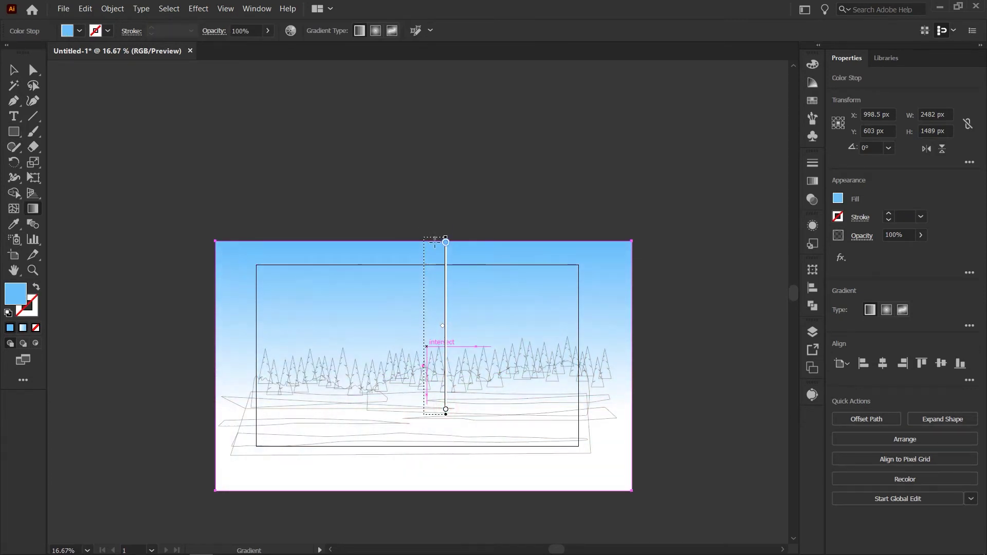
key(v)
click(480, 215)
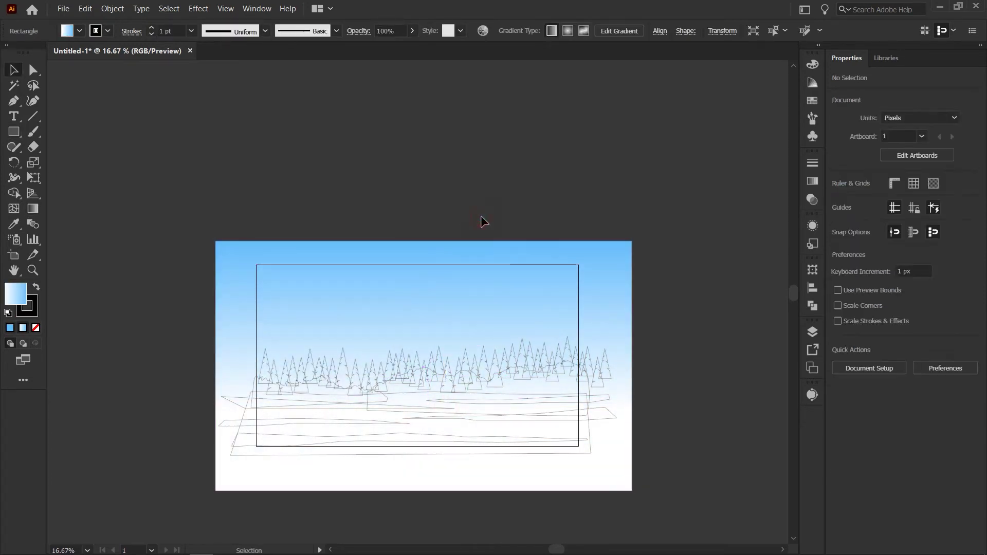
Lock Layer 5, which holds the sky rectangle.
click(813, 333)
click(675, 387)
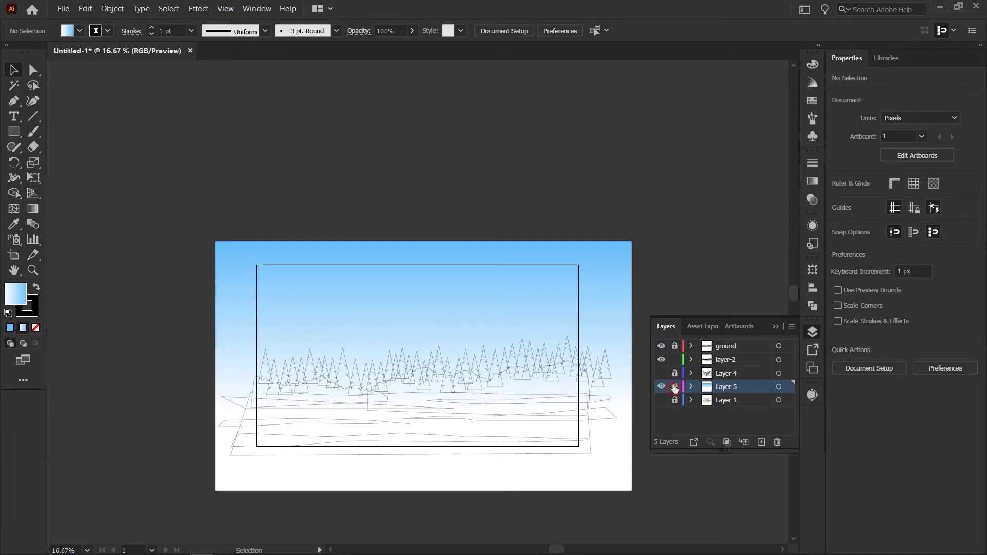
key(ctrl+=)
key(ctrl+=)
key(ctrl+=)
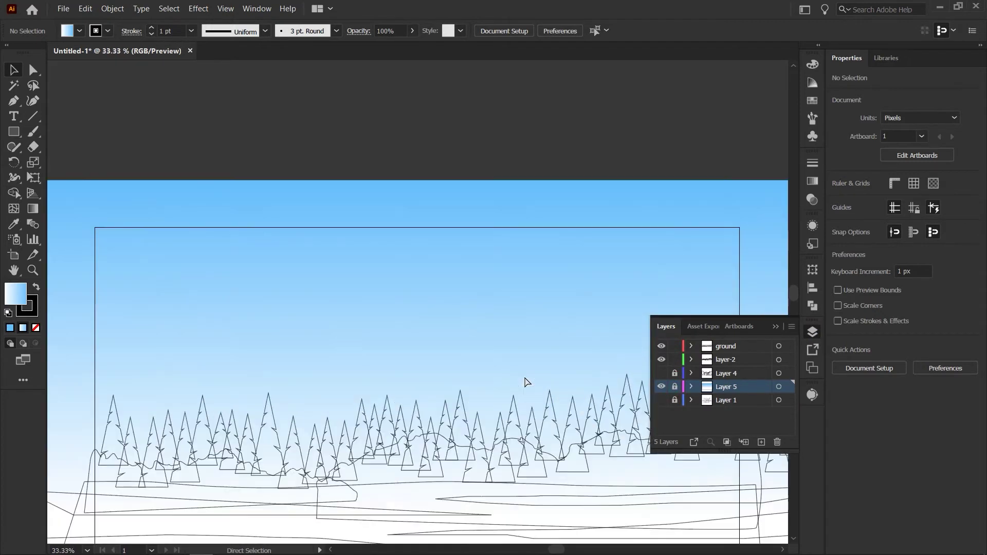
drag(524, 382, 463, 205)
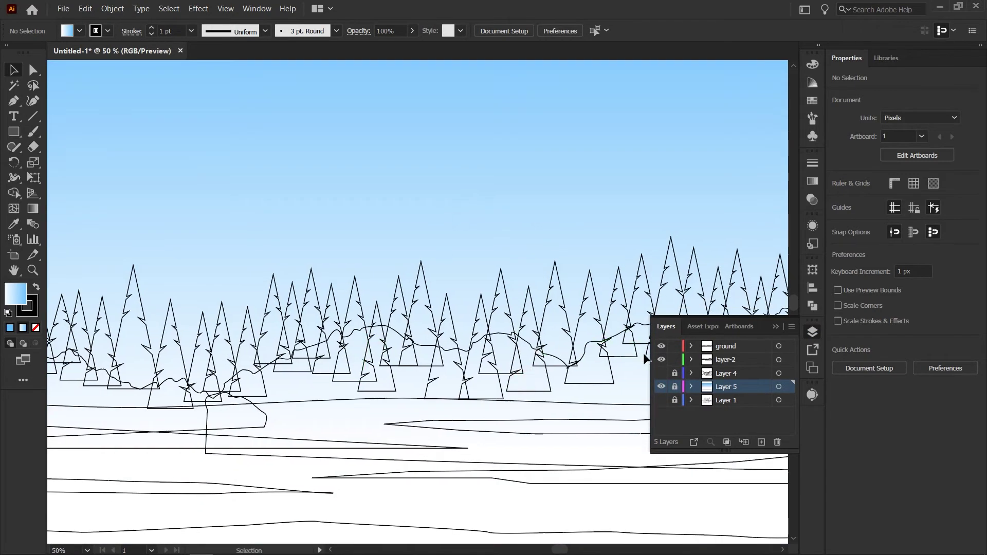
Lock and hide layer-2 and make the ground layer active for editing.
click(674, 359)
click(741, 346)
drag(418, 435, 720, 355)
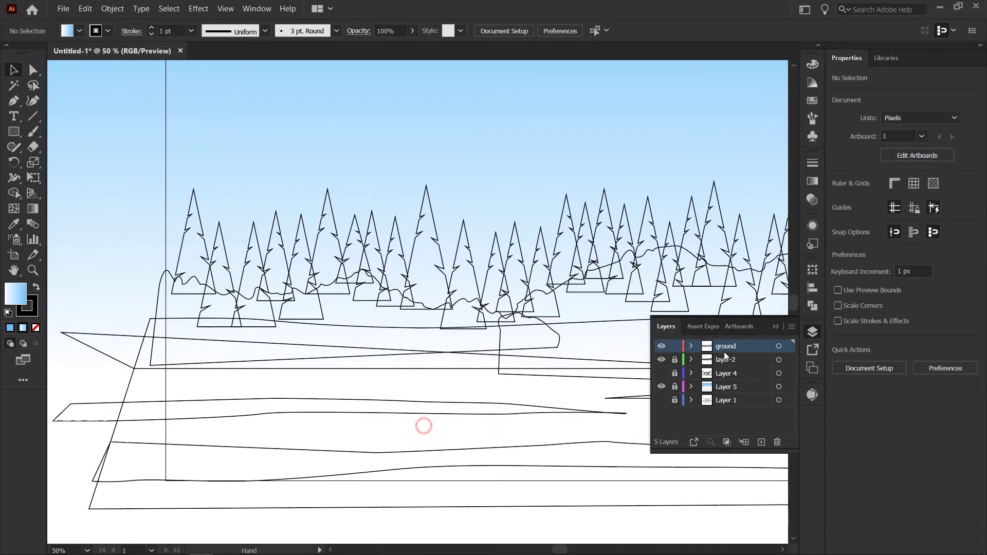
click(661, 360)
drag(288, 370, 338, 378)
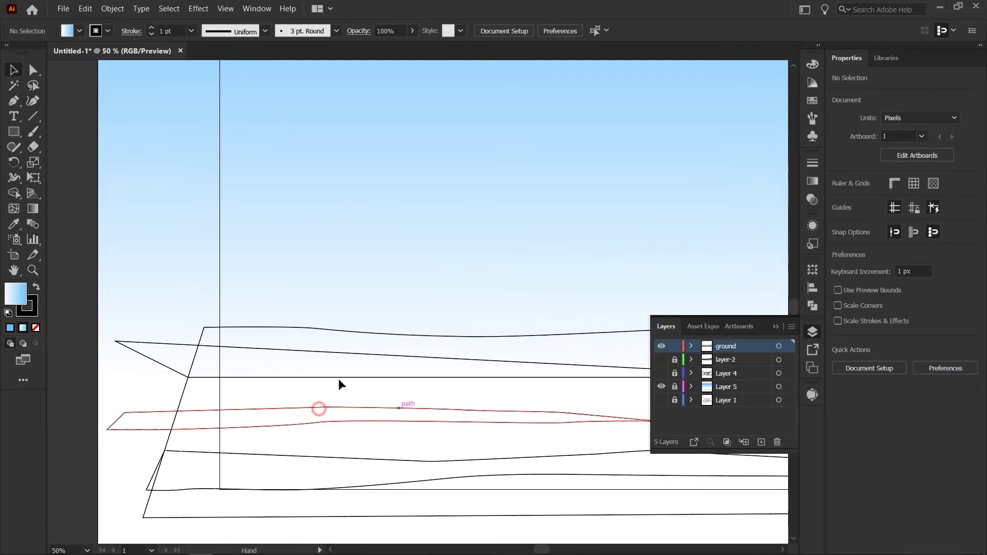
Fill the main ground shape with medium green, about hue 108°, saturation 57% and brightness 64%.
click(375, 334)
click(10, 327)
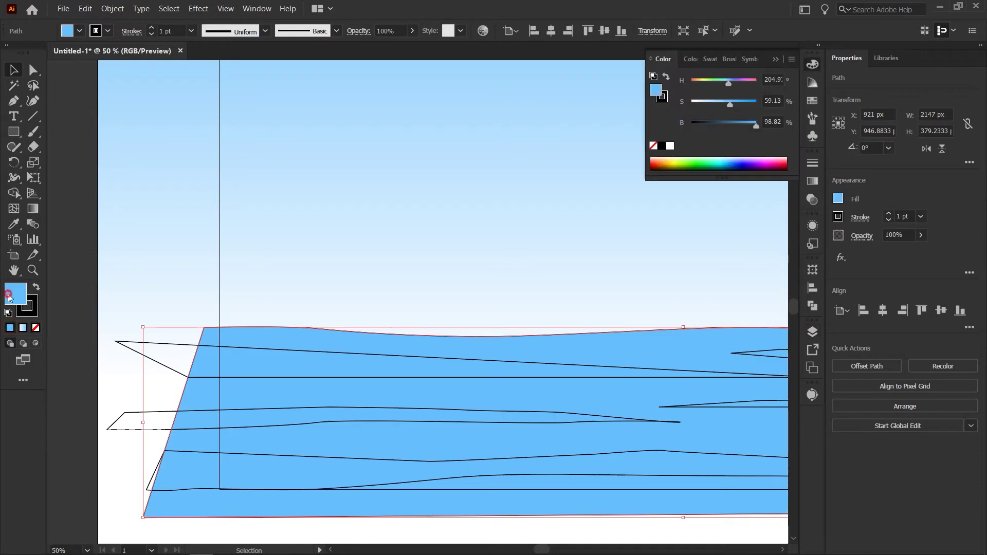
double_click(10, 294)
drag(514, 277, 519, 312)
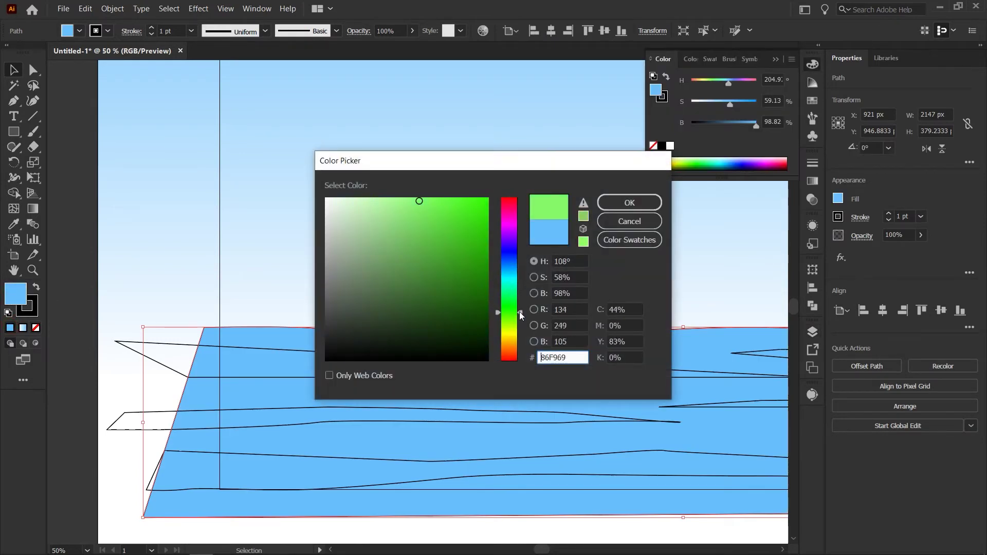
mouse_move(422, 249)
mouse_down()
mouse_move(430, 253)
mouse_move(412, 247)
mouse_move(418, 256)
mouse_up()
click(619, 198)
click(599, 313)
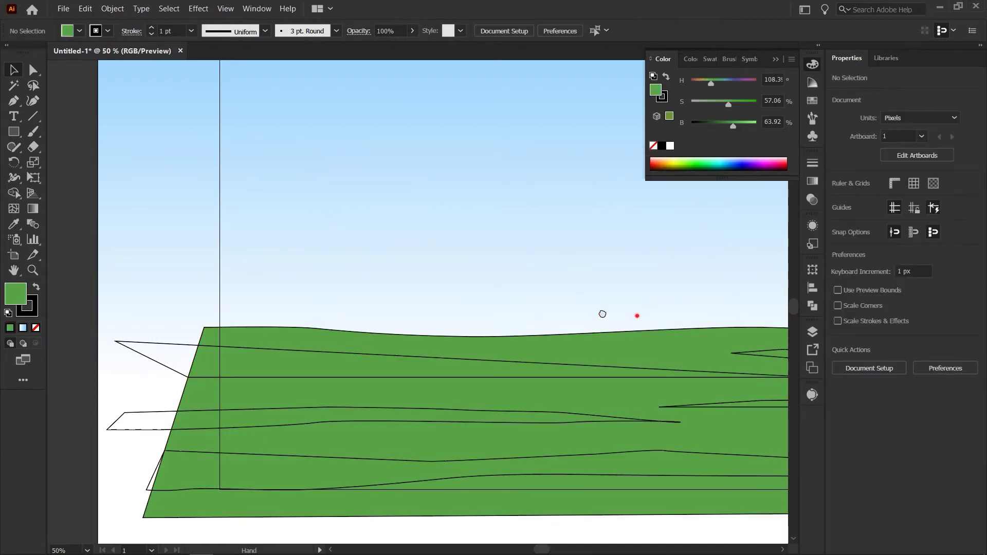
Fill the two upper ground strips with a lighter green, hue 107°, saturation 50% and brightness 71%.
scroll(465, 335, right, 2)
click(467, 332)
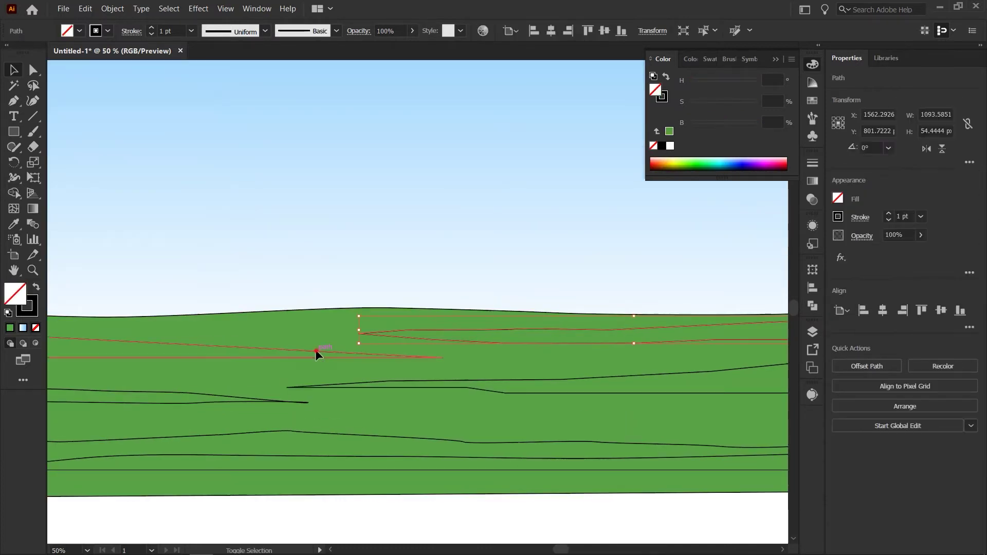
shift+click(315, 351)
key(i)
click(214, 329)
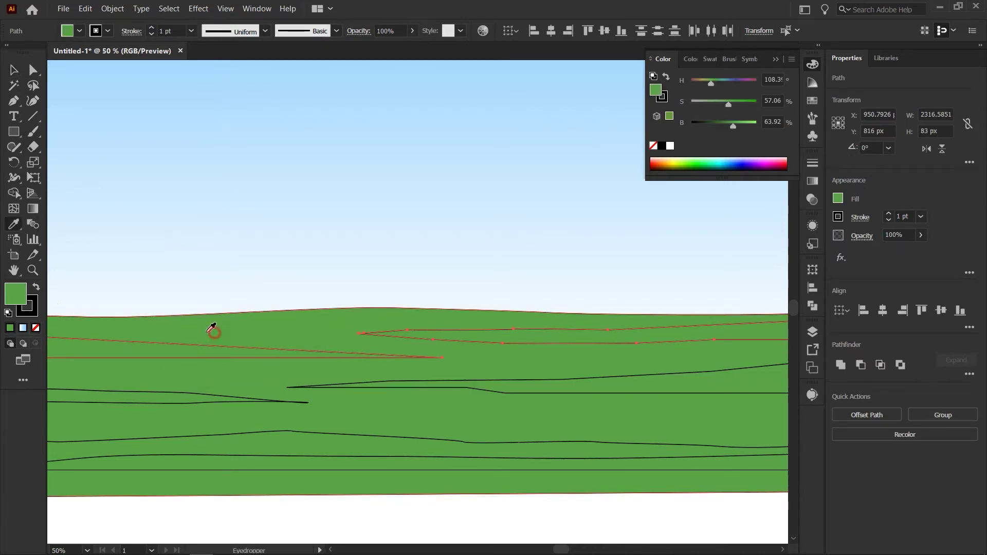
double_click(12, 297)
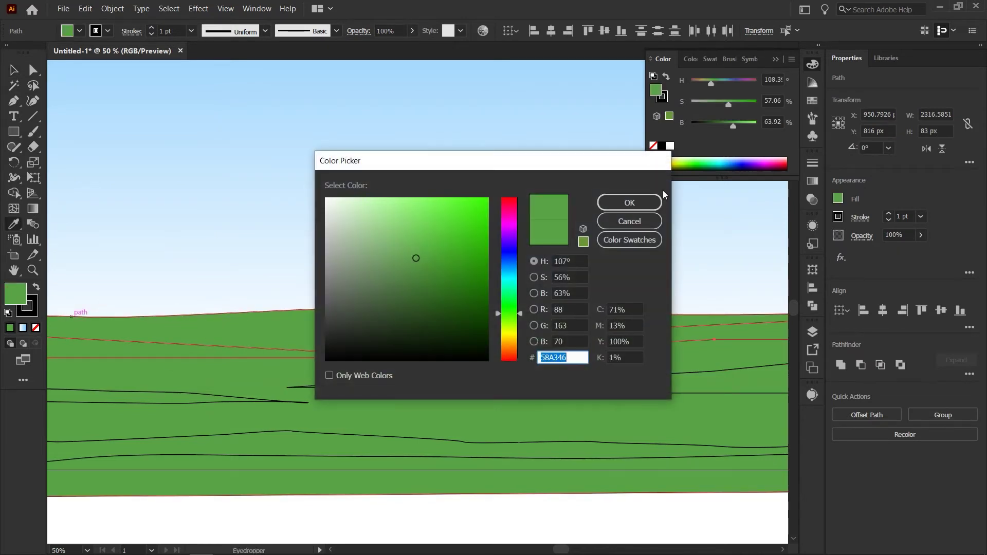
click(410, 243)
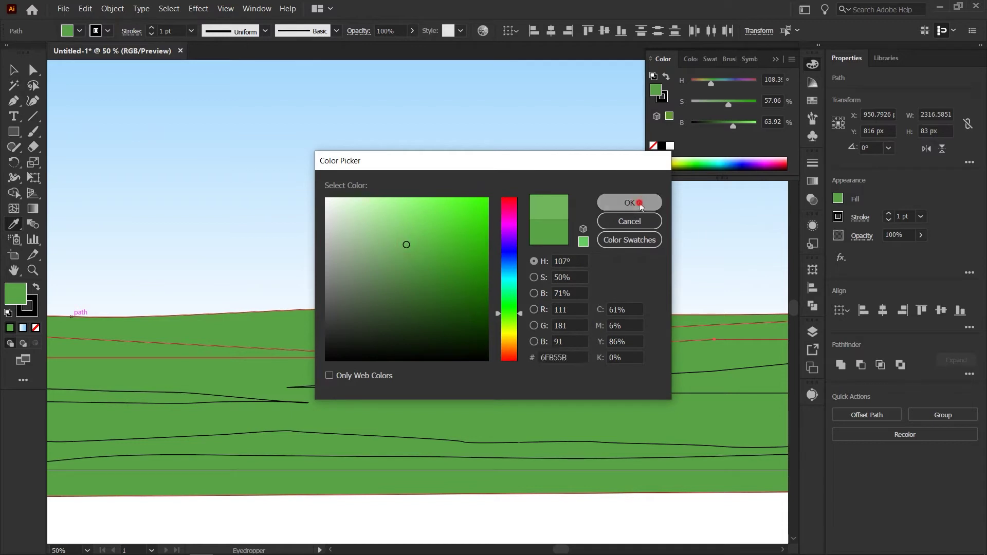
click(633, 202)
key(v)
click(571, 220)
Fill the two middle ground strips with a darker green, about hue 108°, saturation 63% and brightness 57%.
drag(730, 373, 502, 283)
click(505, 281)
drag(168, 293, 409, 292)
shift+click(214, 300)
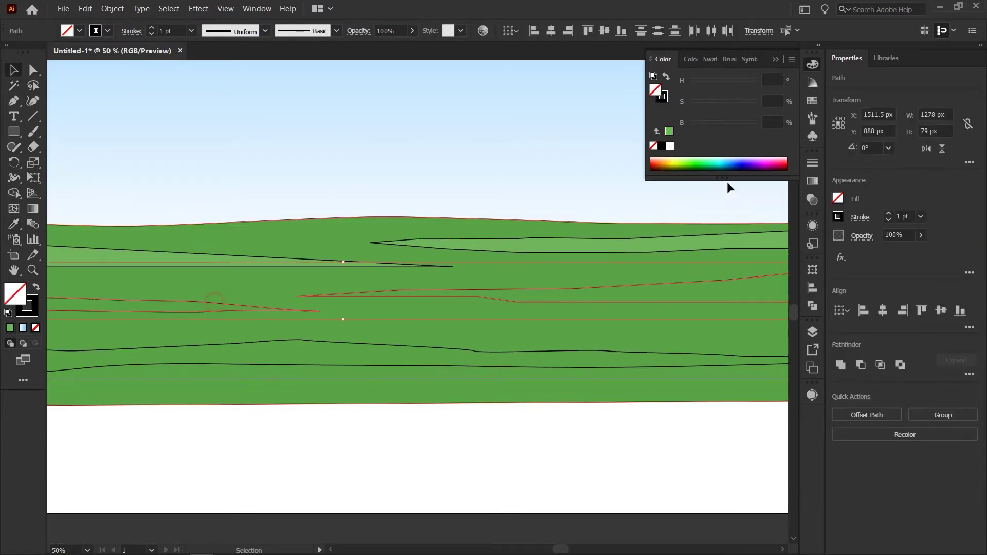
key(i)
click(524, 246)
drag(738, 125, 733, 126)
drag(723, 104, 730, 125)
key(v)
click(568, 191)
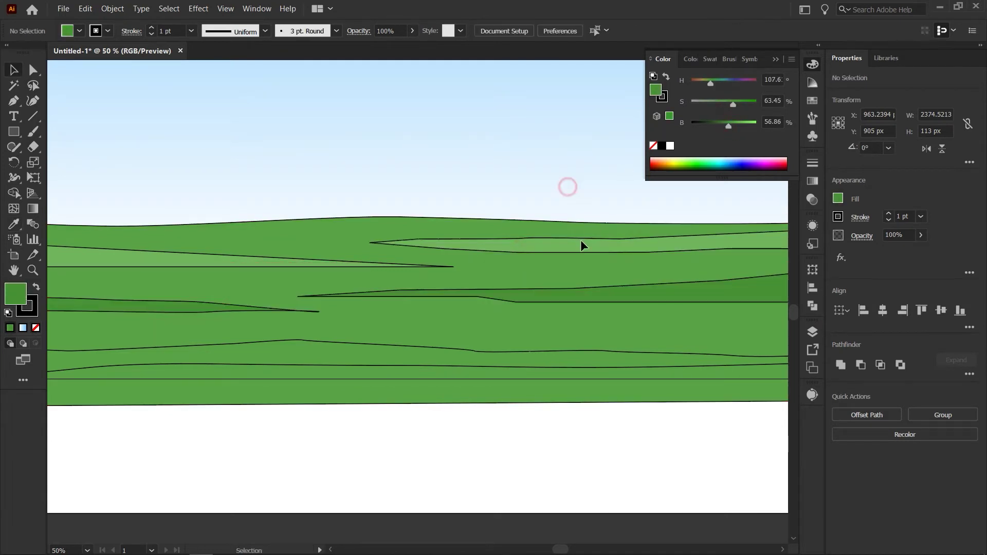
Fill the lowest ground strip slightly lighter than the ground and raise the upper-left strip's brightness to about 75%.
drag(570, 197, 588, 157)
click(592, 311)
key(i)
click(684, 224)
key(v)
drag(733, 125, 741, 126)
click(391, 225)
click(434, 156)
Remove the stroke from all ground shapes.
key(ctrl+minus)
key(ctrl+minus)
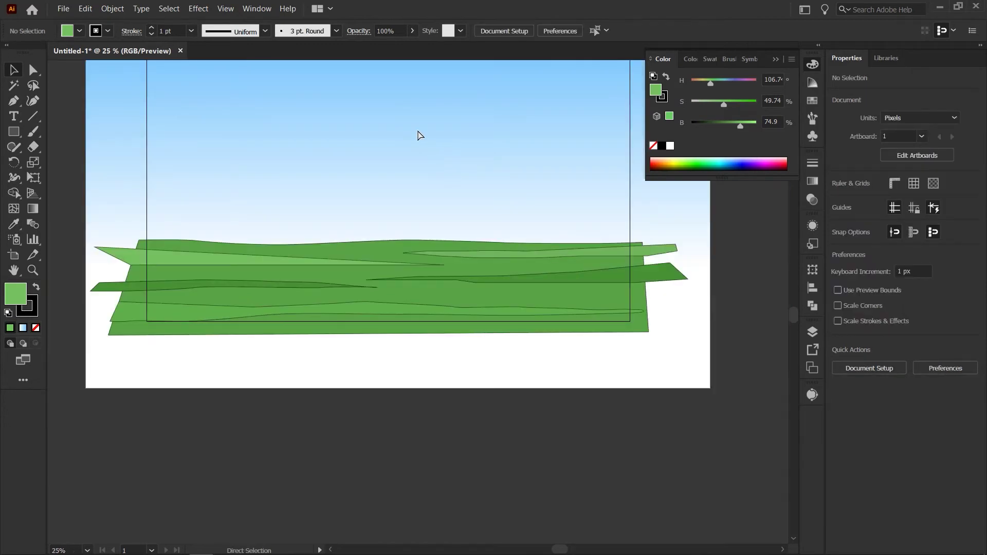
key(ctrl+a)
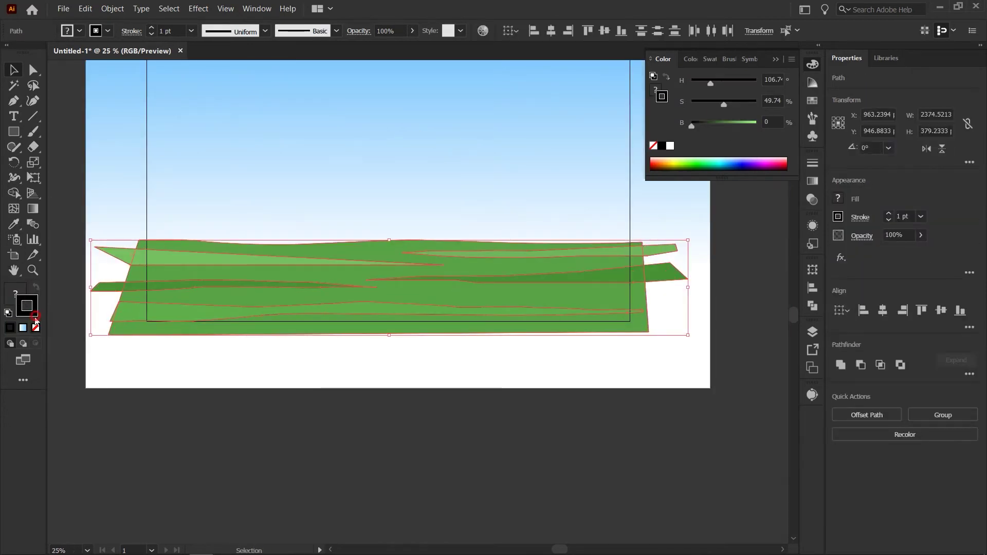
click(35, 327)
click(486, 193)
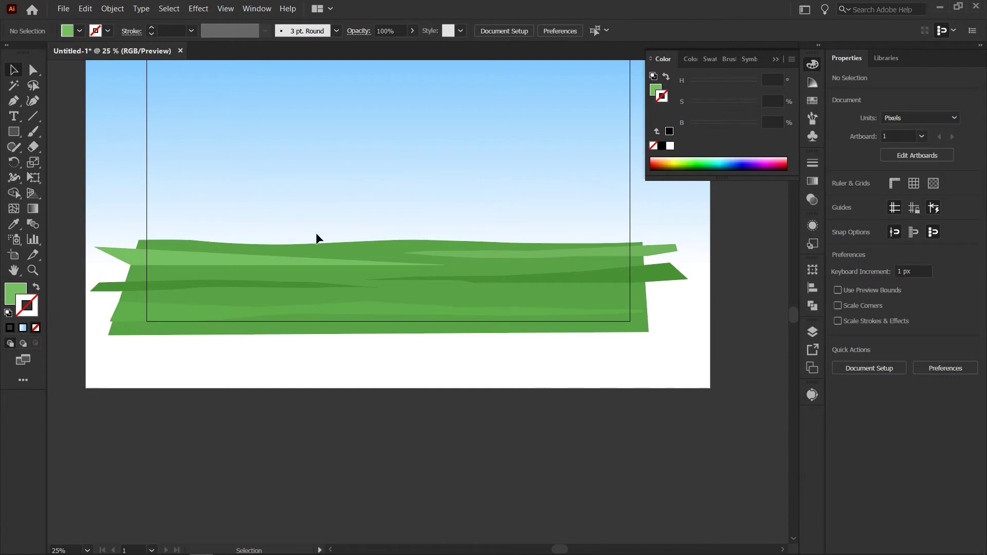
Lock the ground layer, keeping it visible, and show and unlock layer-2 with the trees and bushes.
drag(273, 231, 481, 296)
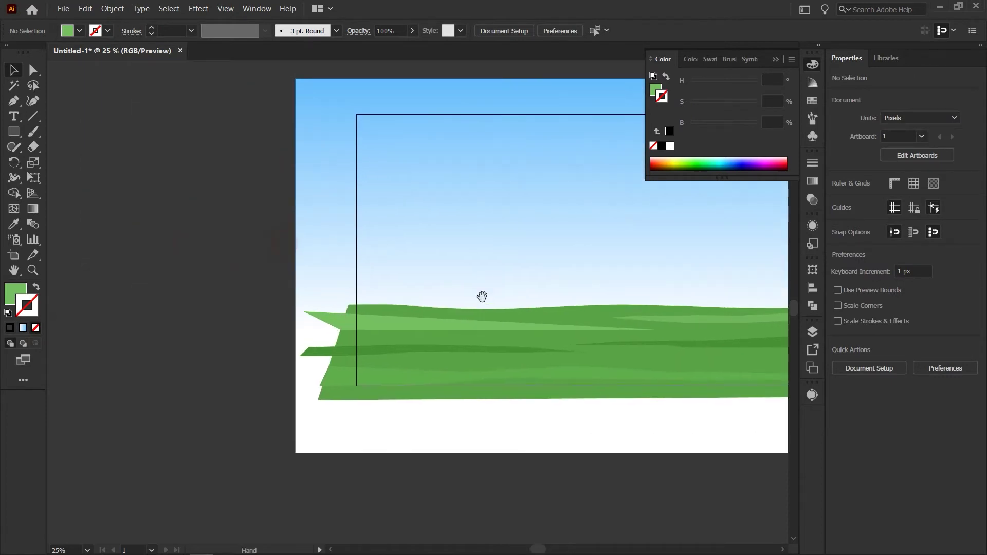
key(ctrl+plus)
key(ctrl+plus)
key(ctrl+plus)
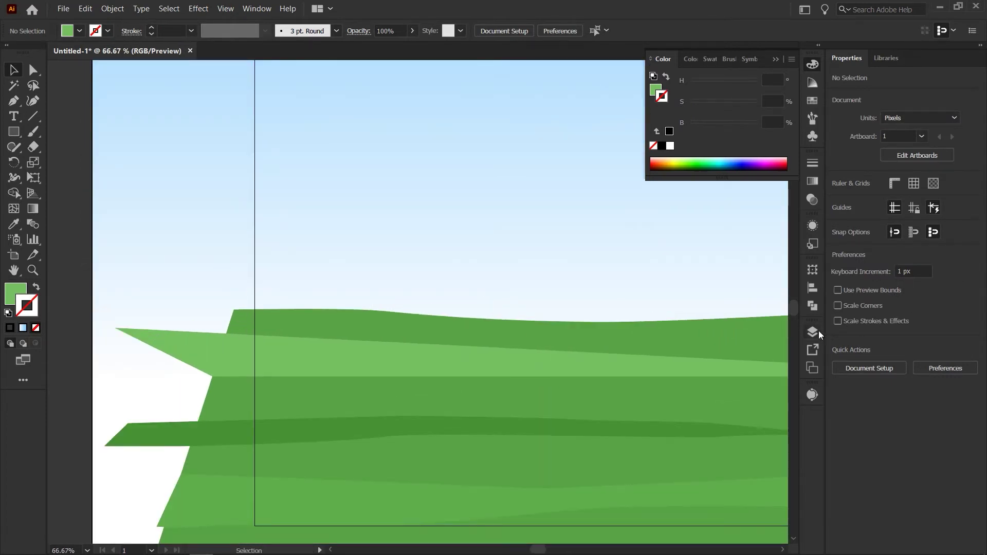
click(812, 333)
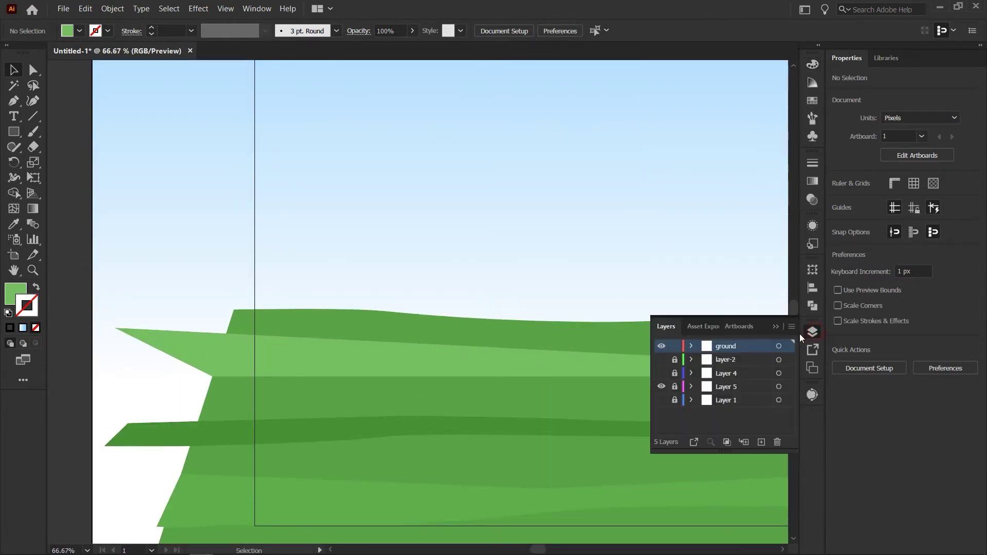
click(675, 360)
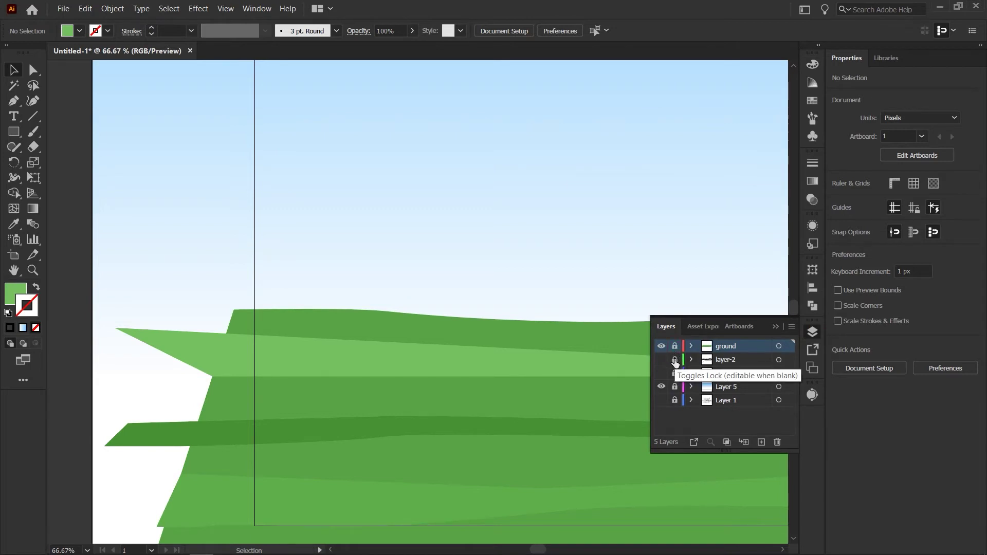
click(661, 360)
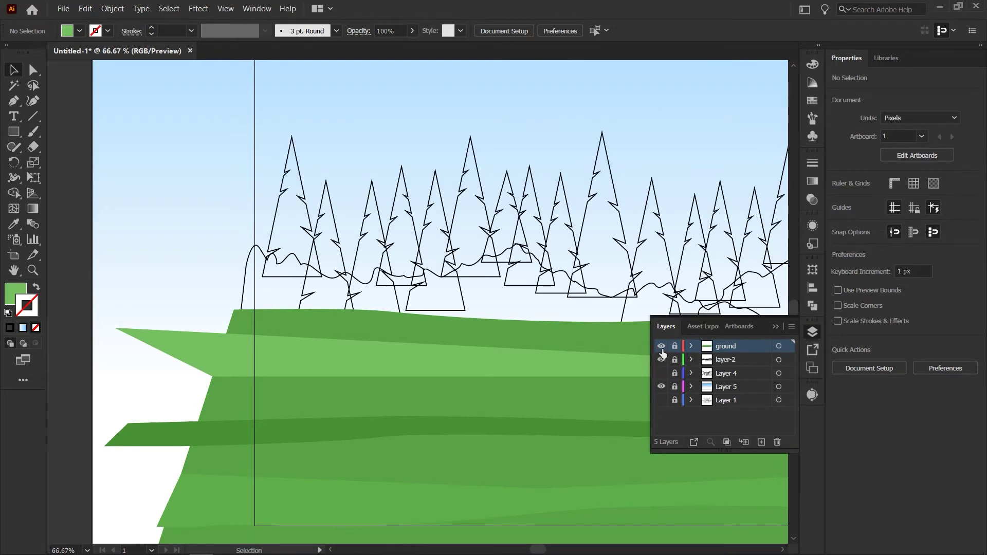
click(661, 346)
drag(496, 294, 272, 302)
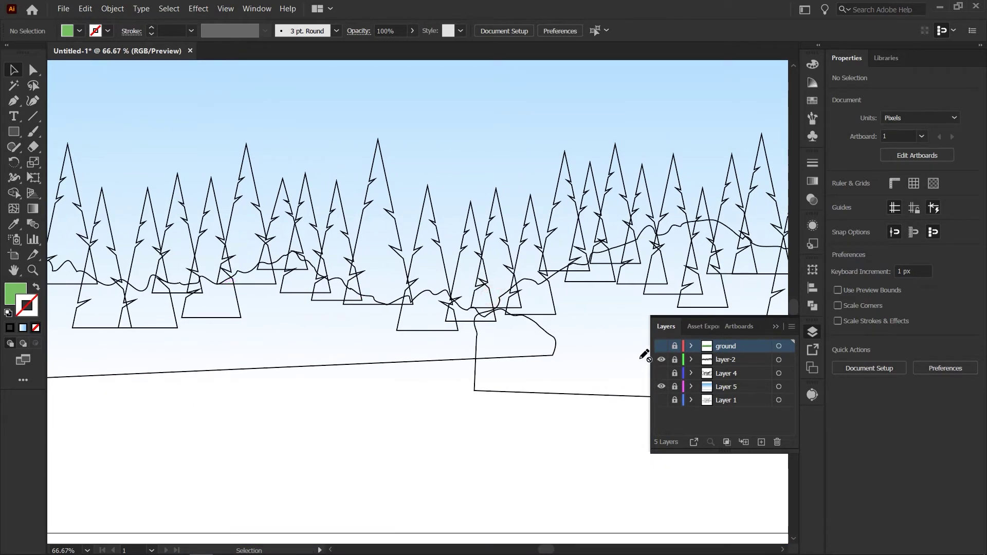
click(661, 347)
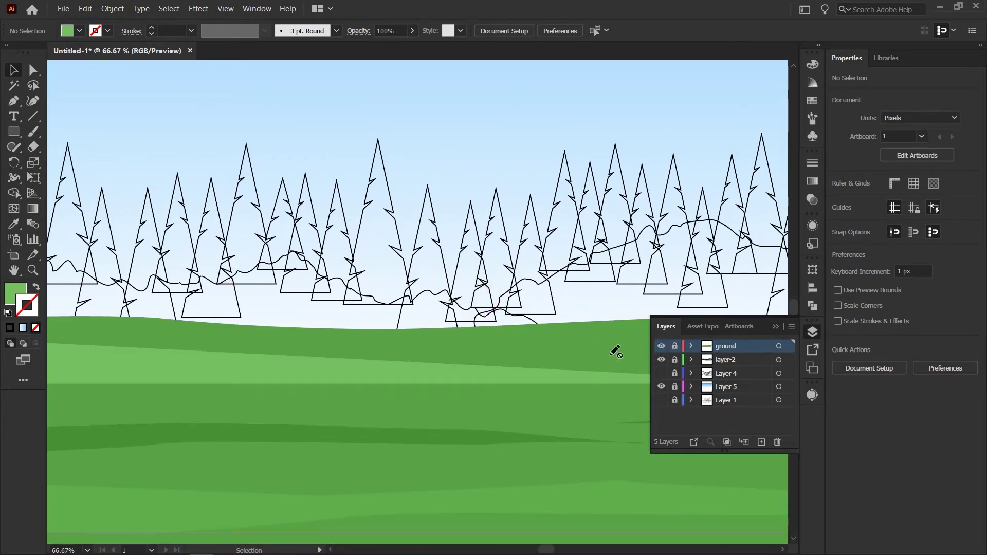
click(674, 360)
Fill the left bush shape with teal green, about hue 152°, saturation 57% and brightness 56%, without a stroke.
click(280, 259)
key(i)
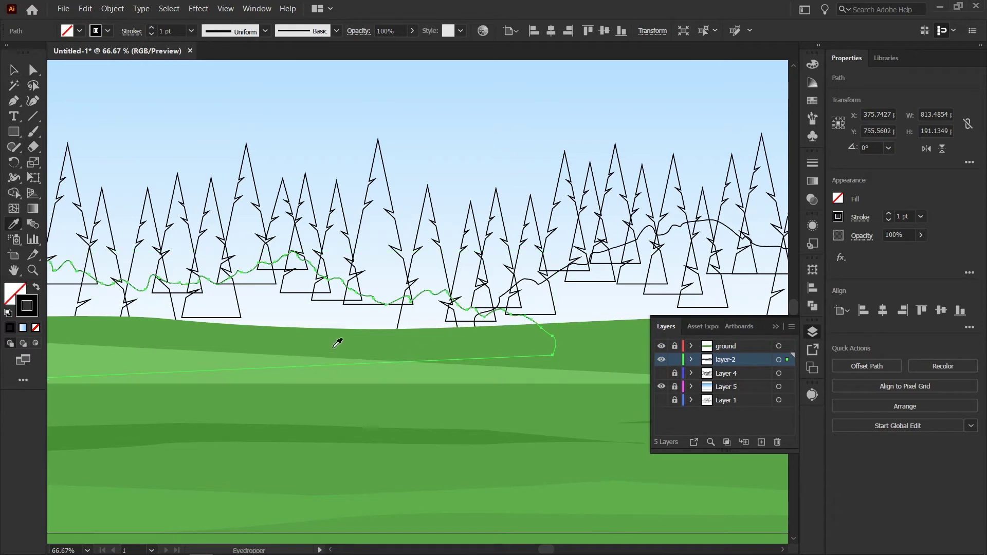
click(338, 343)
click(813, 64)
drag(733, 123, 726, 124)
click(714, 83)
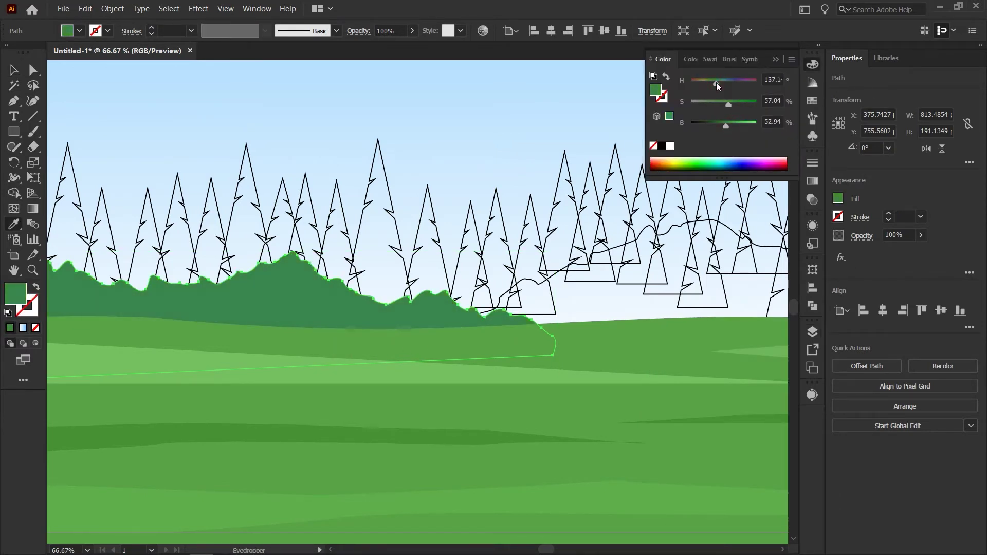
drag(719, 86, 718, 87)
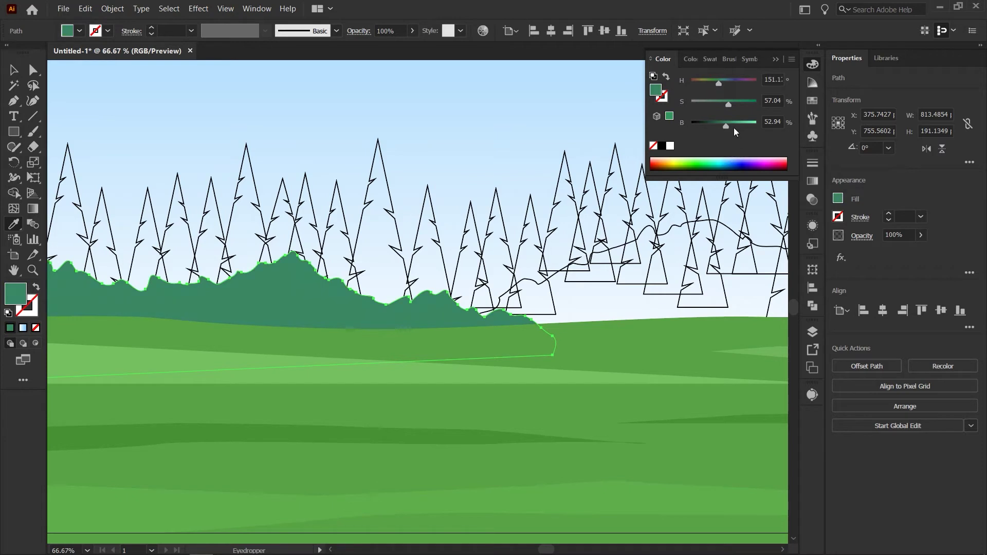
drag(725, 125, 728, 125)
key(v)
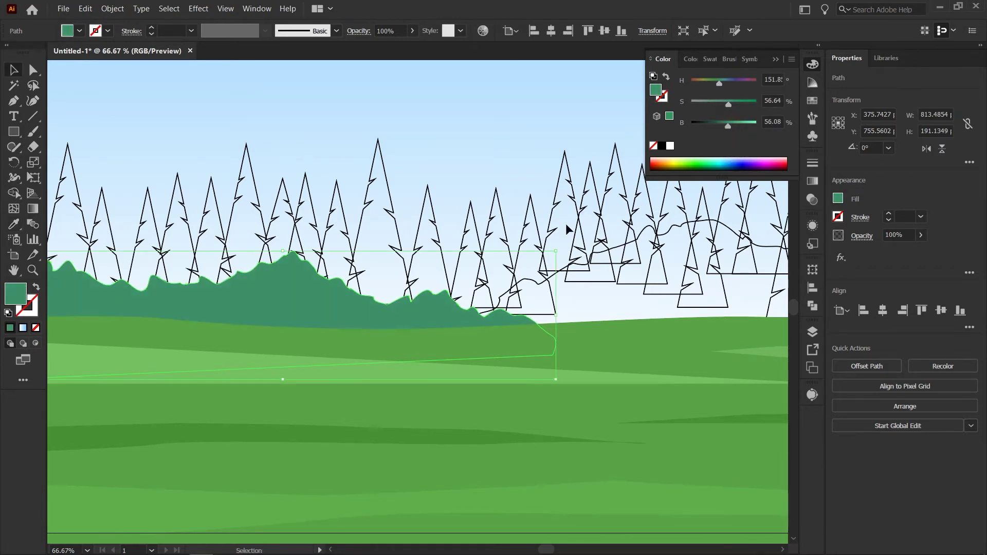
click(534, 192)
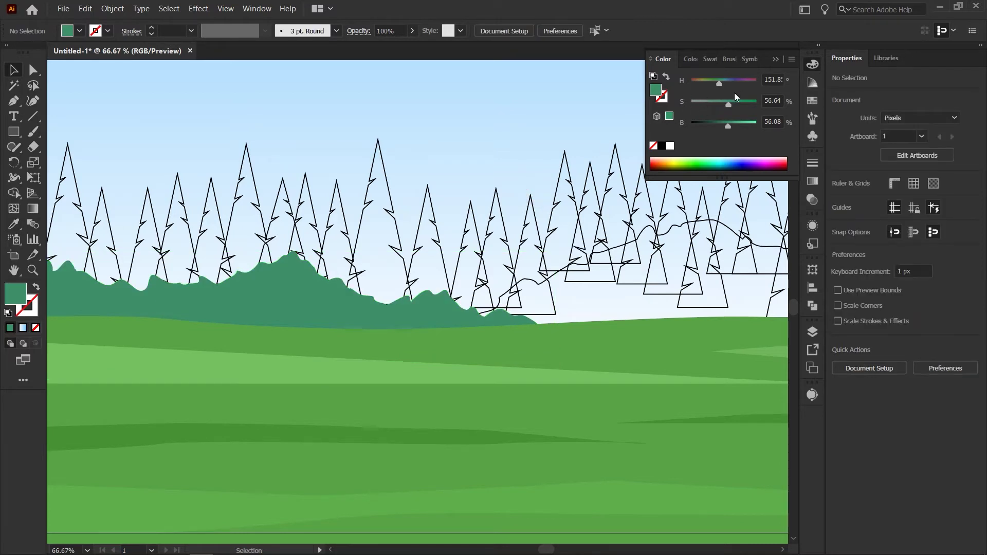
Fill the right bush shape with a darker teal green, about hue 151°, saturation 56% and brightness 49%, without a stroke.
key(space)
drag(588, 301, 463, 340)
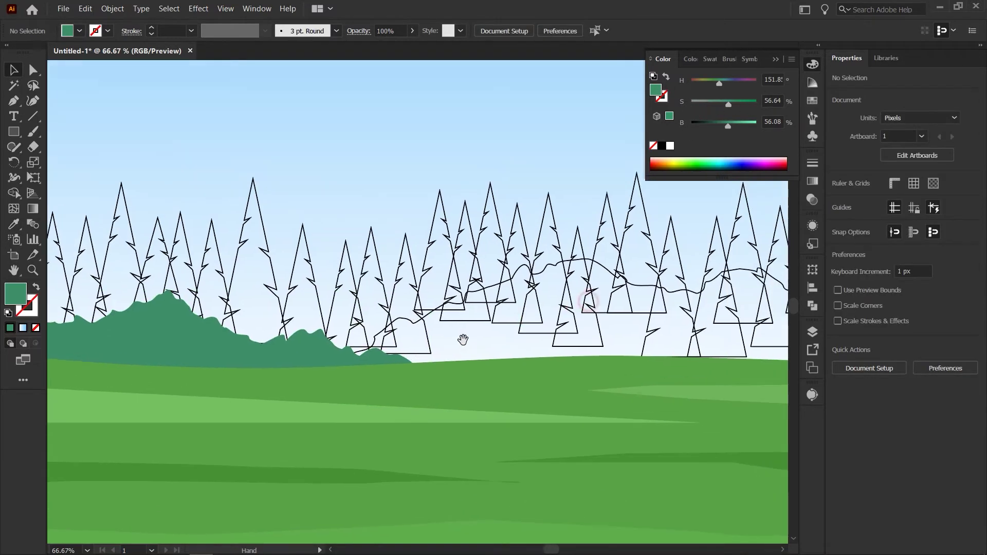
click(427, 316)
key(i)
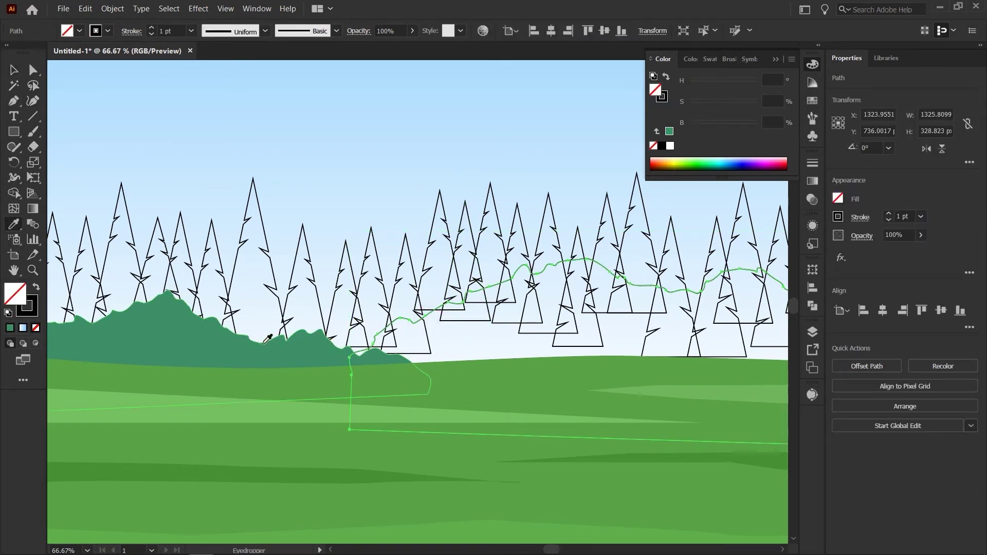
click(245, 348)
mouse_move(731, 125)
mouse_down()
mouse_move(739, 123)
mouse_move(726, 123)
mouse_up()
key(v)
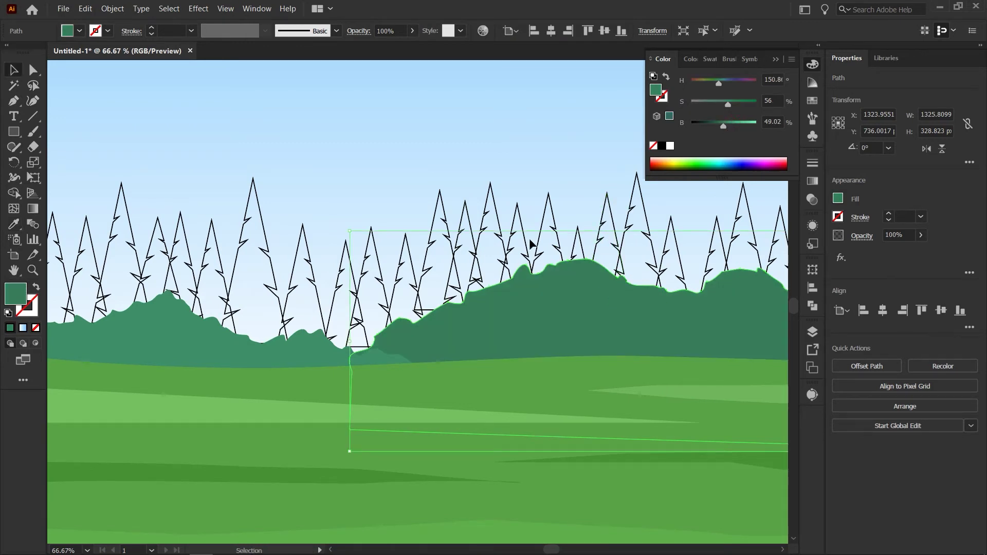
Apply the left bush's teal green fill without a stroke to the left tree group.
click(474, 254)
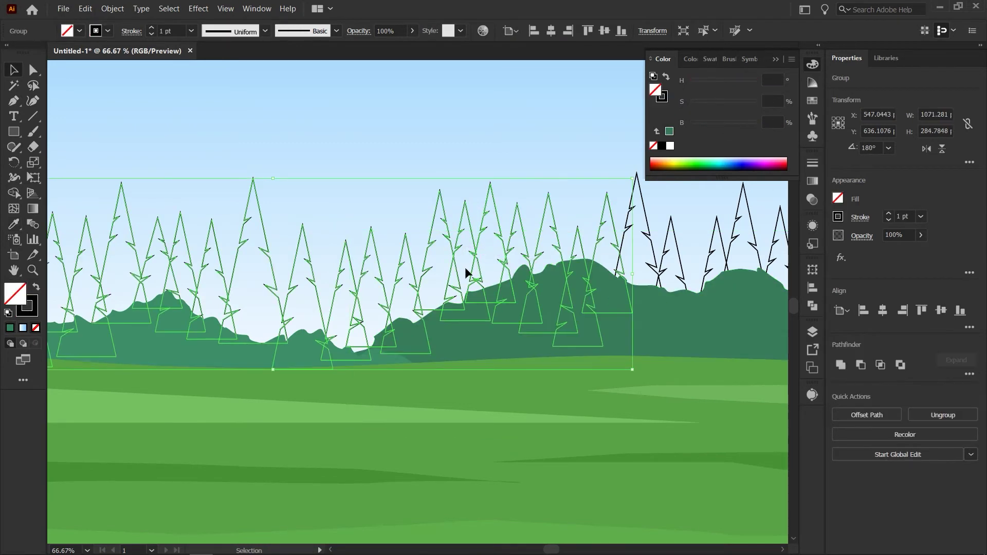
key(i)
click(201, 352)
key(v)
click(629, 224)
Isolate the left tree group and move one of its small trees slightly down to close the gap at its base.
drag(461, 252, 434, 255)
click(432, 198)
key(ctrl+z)
double_click(439, 265)
drag(377, 308, 377, 319)
click(281, 241)
drag(217, 244, 529, 224)
click(60, 69)
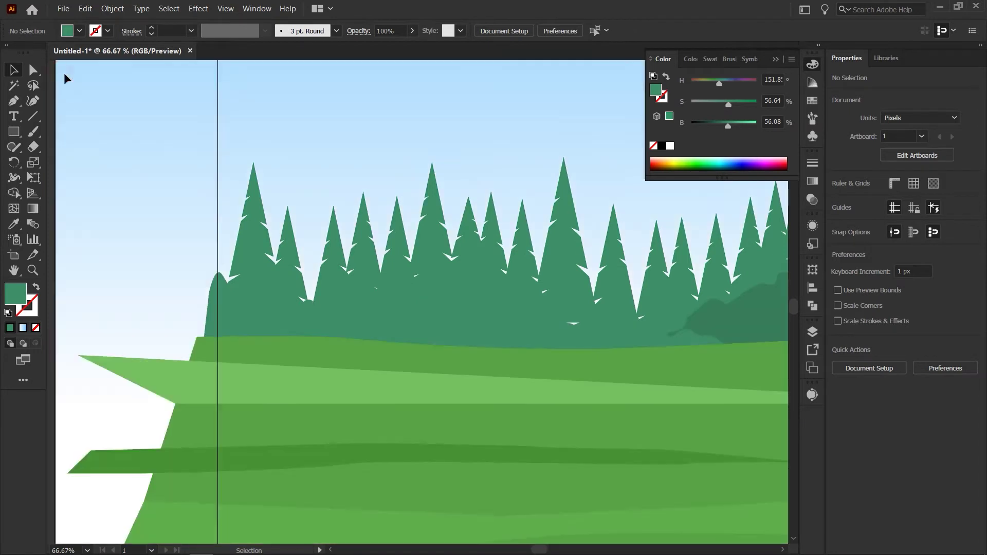
Isolate the left tree group again and move its tall central tree down into the neighbouring trees.
drag(645, 283, 327, 274)
click(327, 273)
double_click(232, 269)
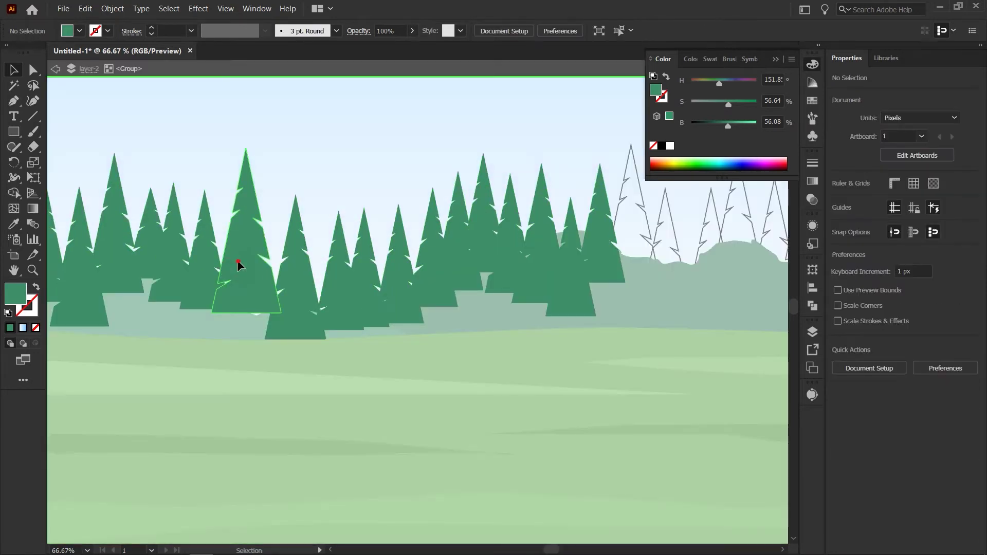
drag(236, 264, 247, 286)
click(57, 70)
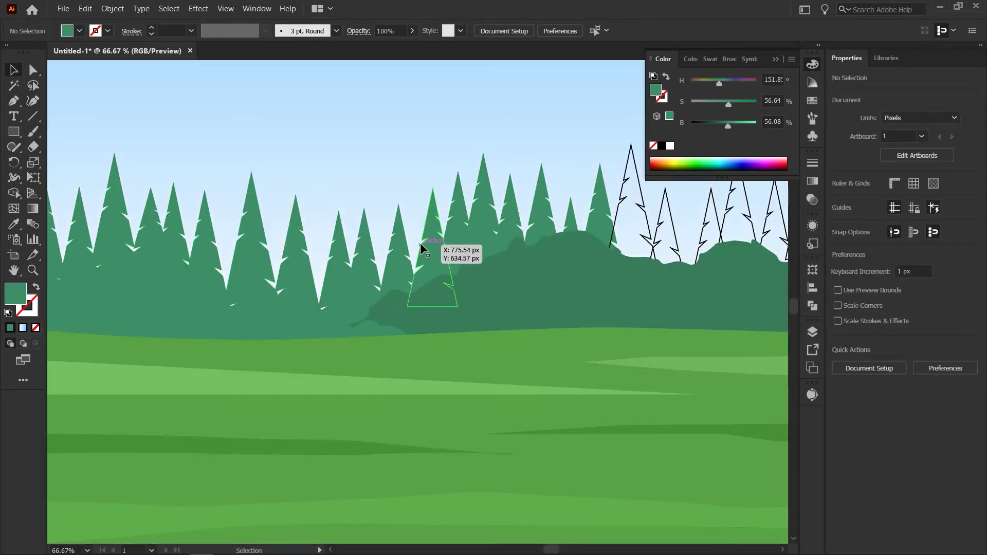
Lighten the left tree group to about hue 152°, saturation 57% and brightness 69%.
click(433, 247)
drag(727, 125, 735, 123)
scroll(594, 167, right, 5)
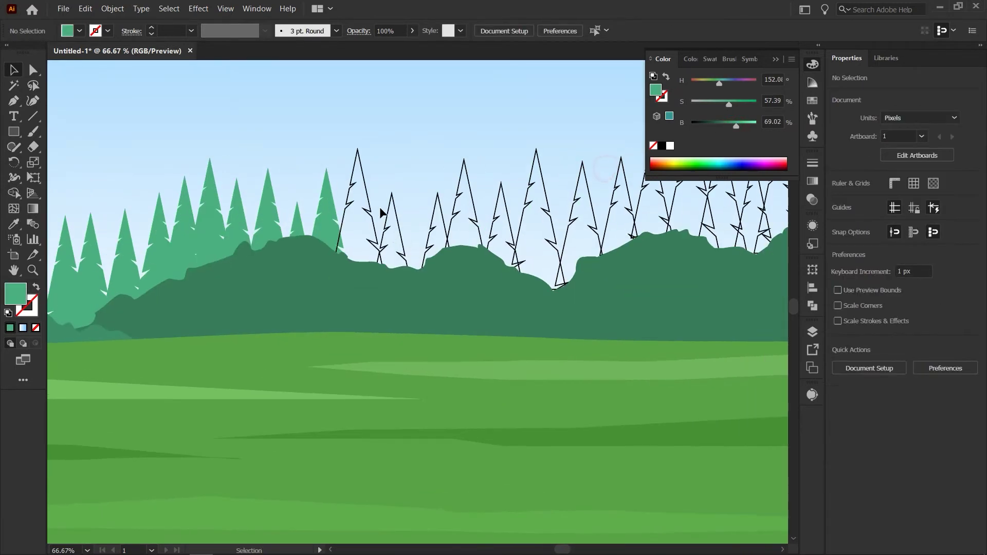
Fill the right tree group from the left trees' colour, adjusted to about hue 163°, saturation 51% and brightness 66%.
click(401, 208)
key(i)
click(234, 240)
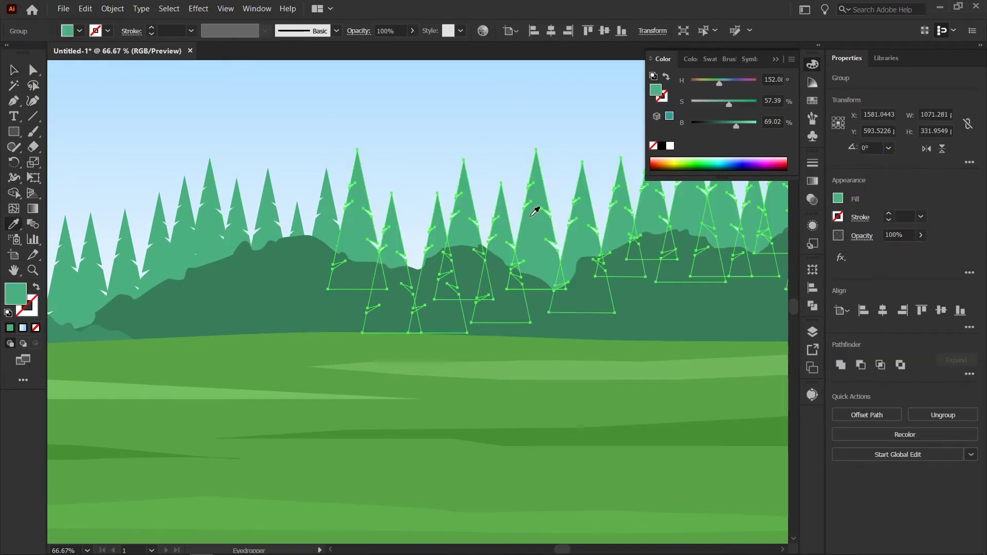
scroll(555, 204, right, 5)
drag(736, 129, 725, 104)
drag(338, 152, 732, 144)
key(v)
click(359, 204)
drag(359, 205, 535, 188)
key(ctrl+minus)
key(ctrl+minus)
key(ctrl+minus)
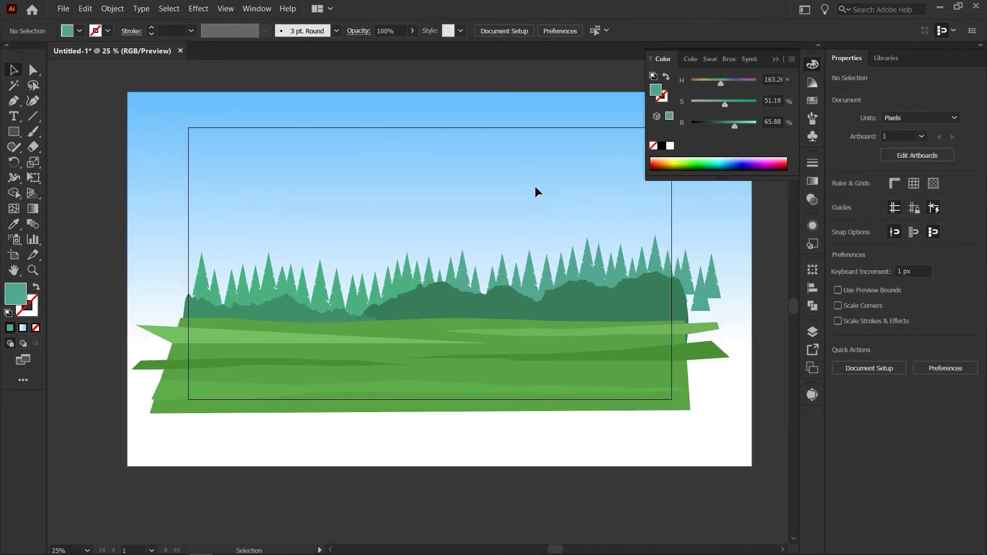
click(612, 266)
click(424, 231)
mouse_move(389, 273)
mouse_down()
mouse_move(645, 269)
mouse_move(382, 254)
mouse_move(385, 287)
mouse_up()
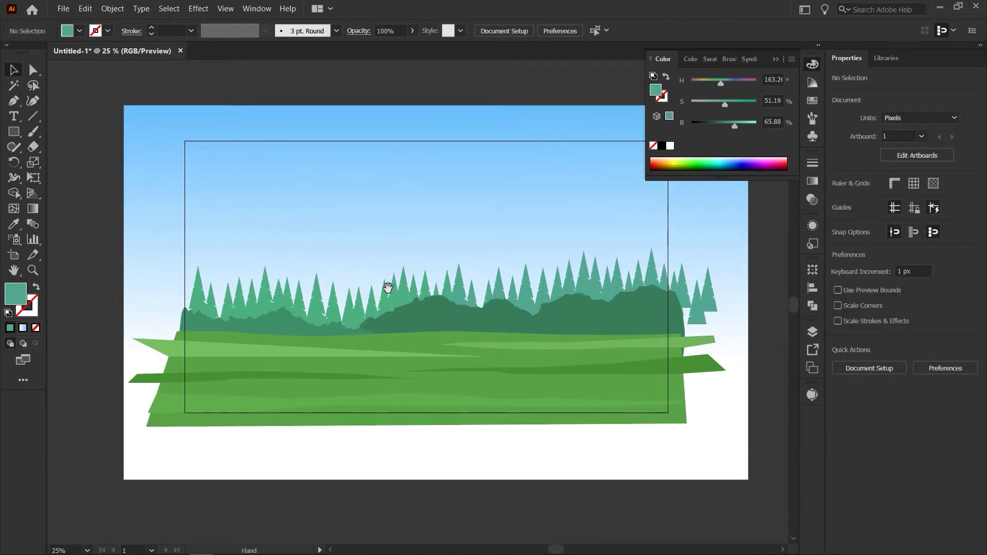
Lock layer-2, and show and unlock Layer 4 with the mountain and cliff outlines.
click(813, 332)
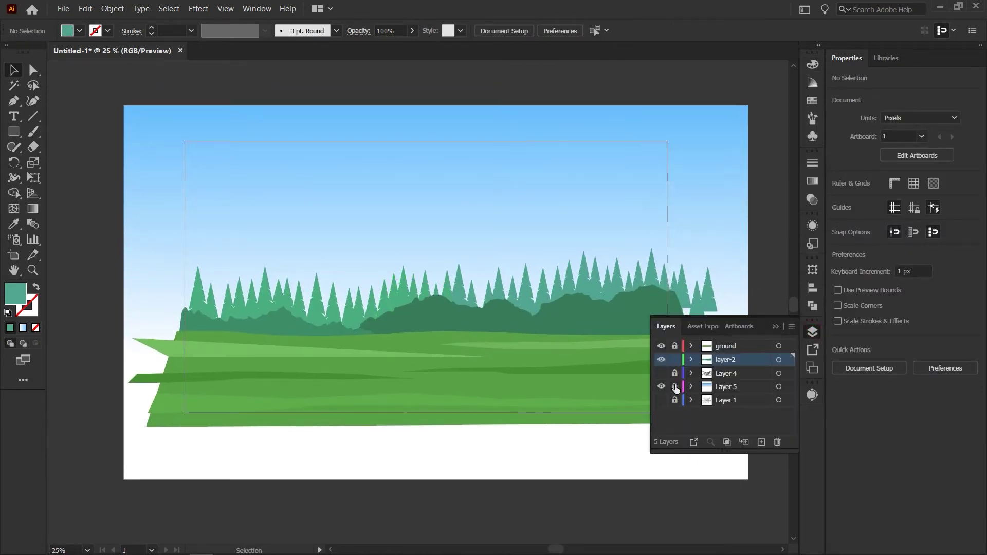
click(676, 360)
click(662, 373)
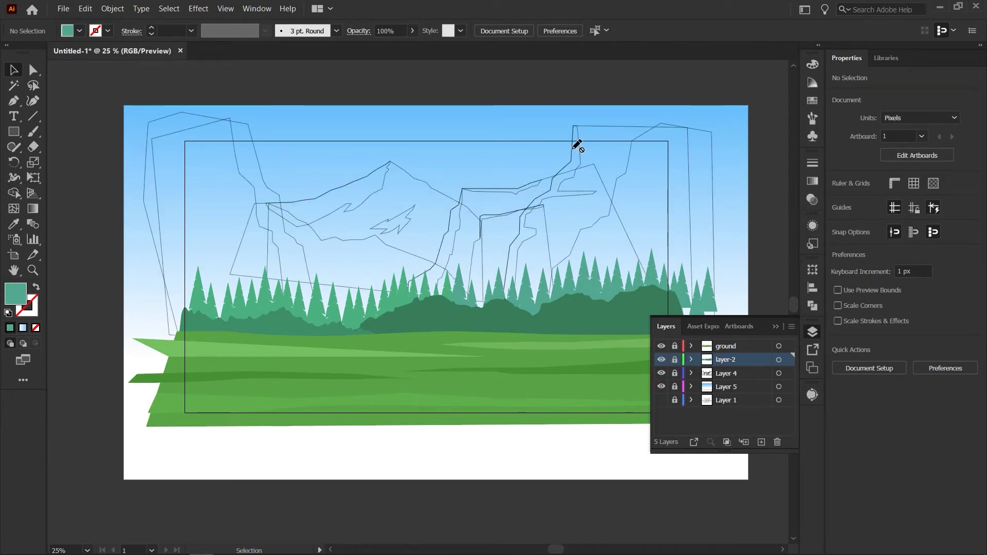
click(675, 374)
Fill the left cliff's inner shape from the bush colour, adjusted to about hue 201°, saturation 40% and brightness 47%.
click(579, 156)
scroll(579, 157, up, 2)
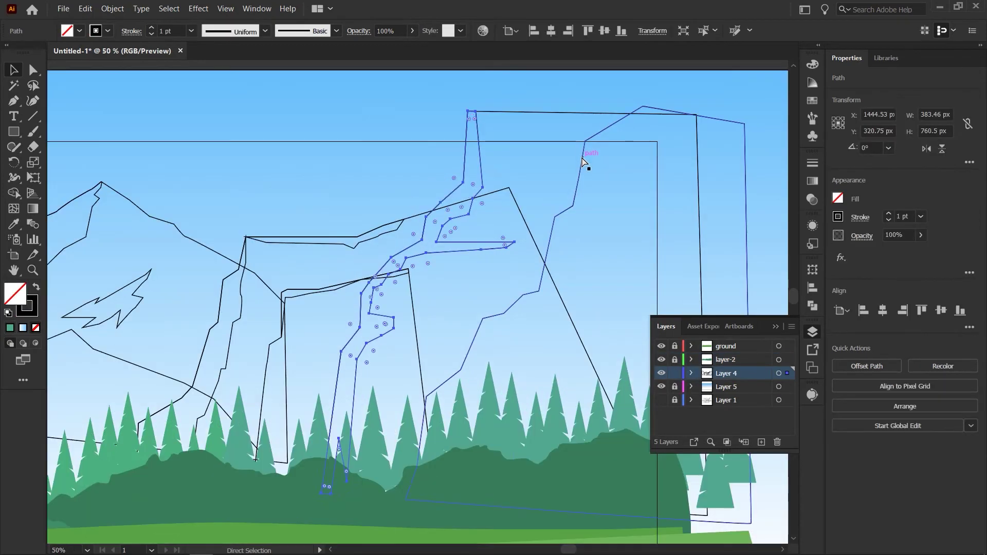
scroll(282, 260, left, 5)
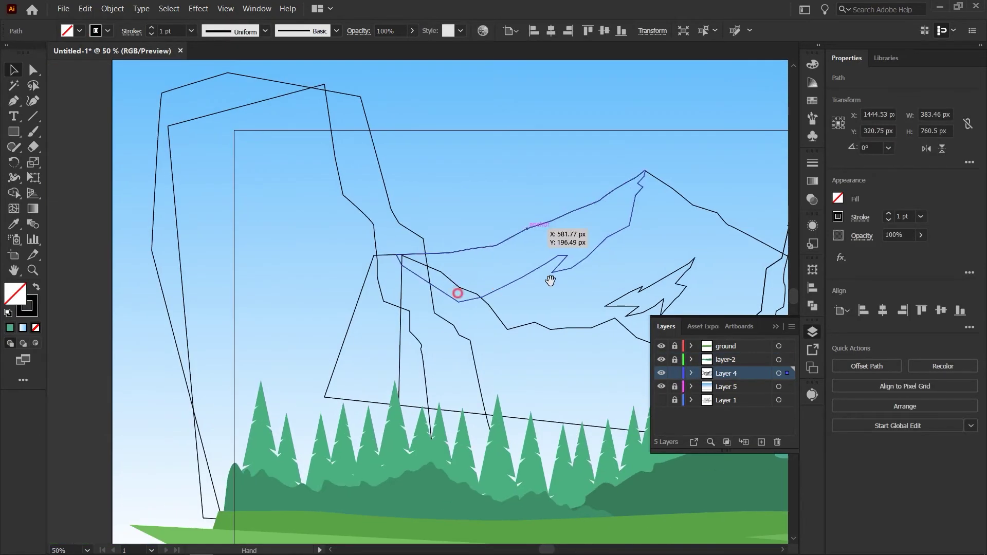
click(374, 226)
key(i)
click(405, 472)
click(813, 65)
drag(718, 102, 701, 104)
drag(720, 83, 728, 85)
drag(702, 104, 722, 124)
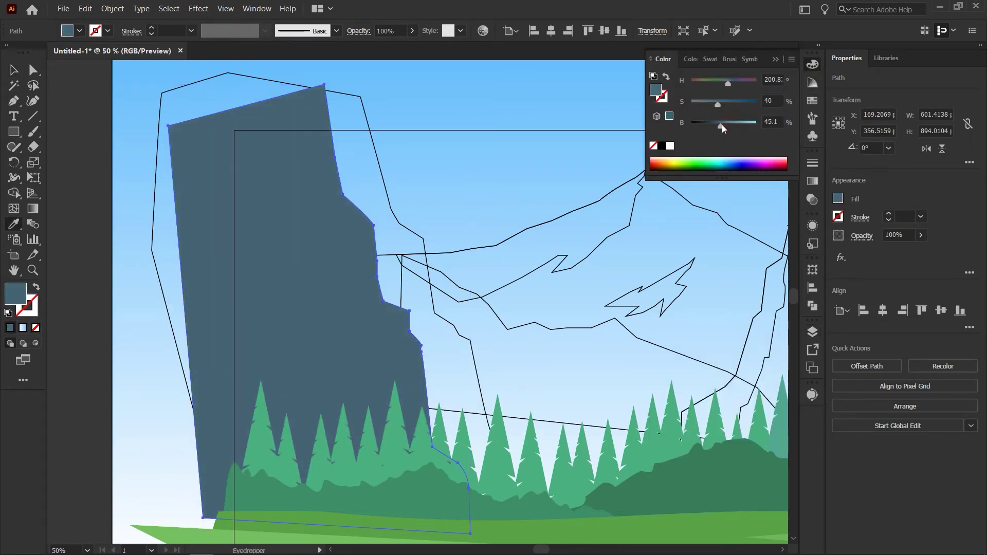
Fill the left cliff's outer shape from the inner shape's blue-grey, lightened to about 54% brightness.
key(v)
click(387, 192)
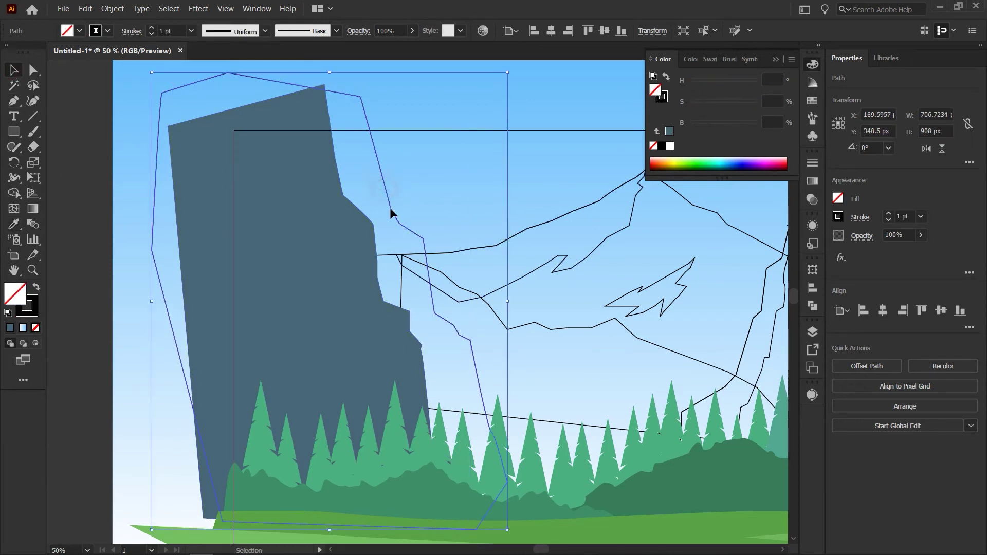
key(i)
click(331, 286)
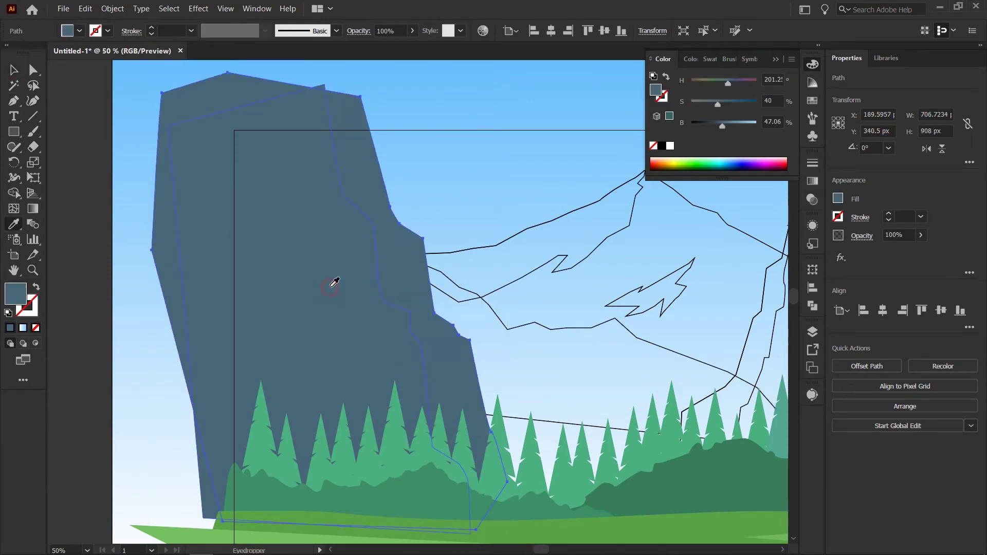
drag(722, 125, 727, 125)
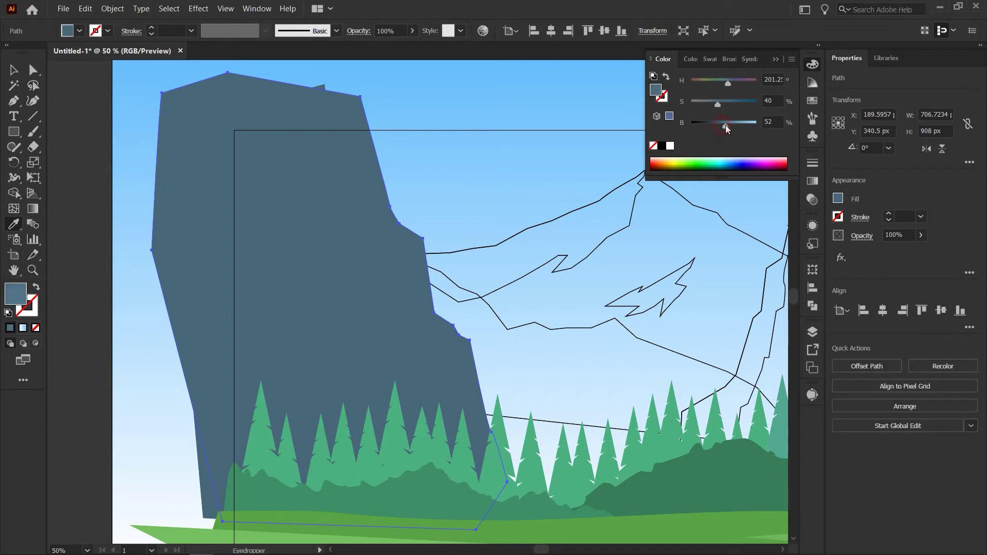
key(v)
click(508, 225)
Fill the large shapes of the right cliff with blue-grey sampled from the left cliff.
drag(579, 216, 276, 224)
drag(600, 294, 270, 297)
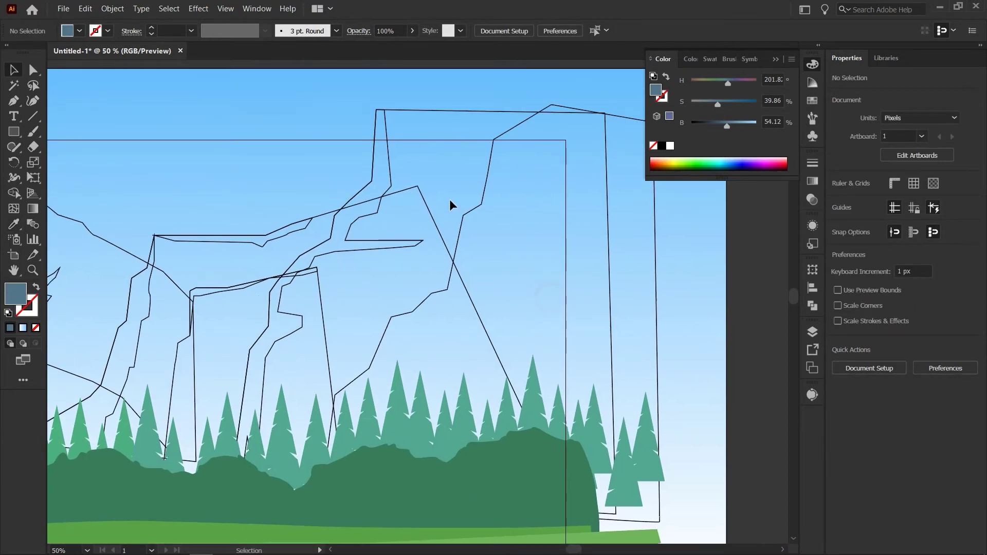
click(485, 197)
scroll(391, 278, left, 5)
key(i)
click(109, 296)
drag(534, 280, 228, 281)
ctrl+click(351, 204)
click(506, 216)
drag(729, 82, 701, 82)
mouse_move(736, 125)
mouse_down()
mouse_move(717, 124)
mouse_move(732, 125)
mouse_up()
drag(716, 103, 753, 125)
key(ctrl+z)
key(ctrl+z)
key(ctrl+z)
Fill the right cliff's jagged edge highlight with light grey at hue 60°, saturation about 3%, brightness about 76% and 63% opacity.
ctrl+click(392, 180)
click(506, 216)
drag(728, 81, 707, 81)
drag(748, 125, 741, 125)
drag(716, 102, 694, 101)
key(v)
click(319, 190)
Examine the right cliff's coloured shapes and its grey edge highlight.
drag(360, 215, 612, 204)
drag(451, 228, 485, 236)
drag(715, 375, 537, 369)
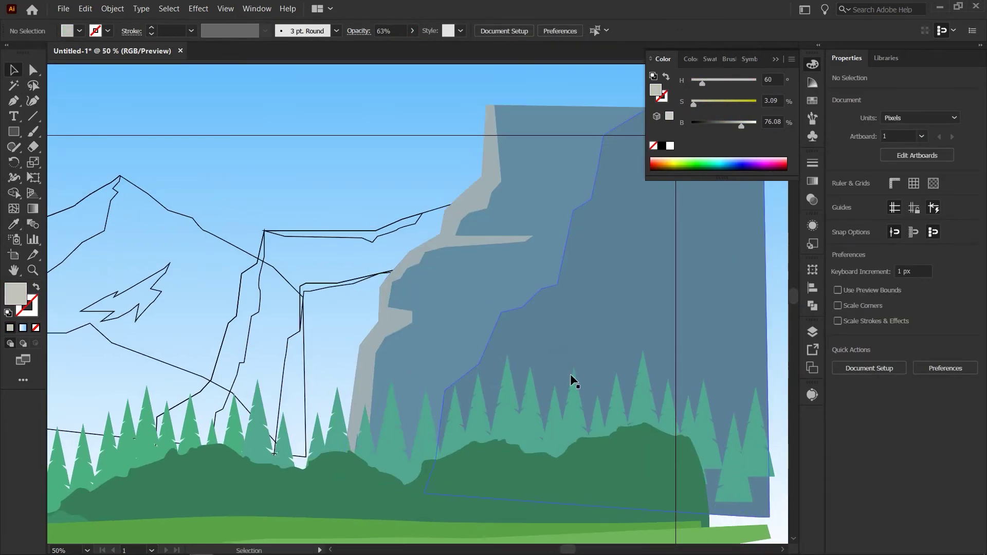
drag(169, 388, 421, 378)
scroll(575, 361, right, 6)
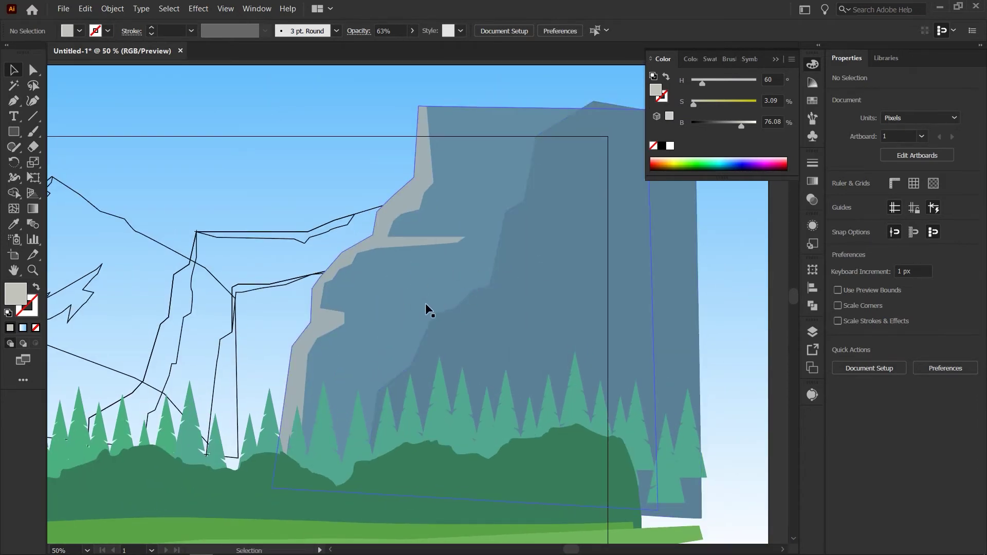
click(359, 254)
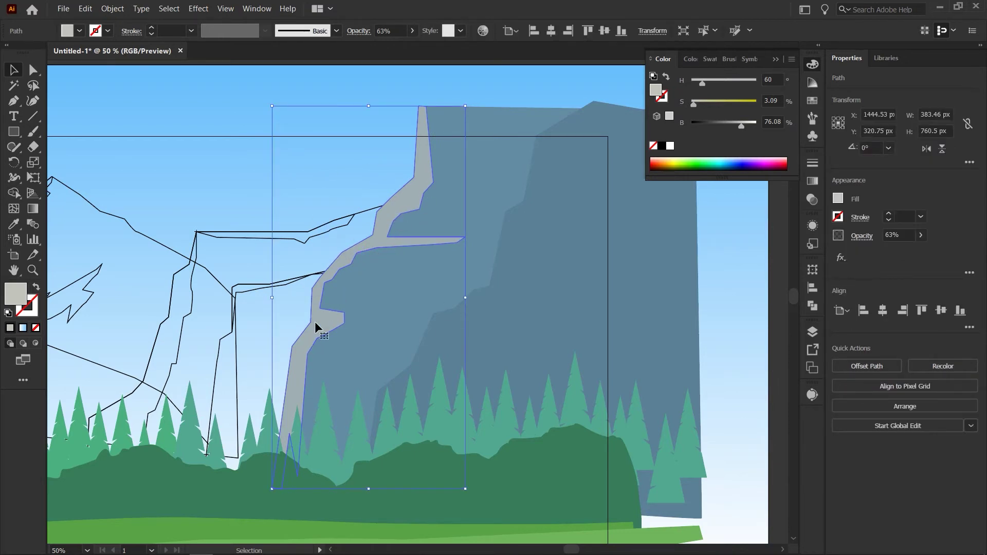
click(340, 169)
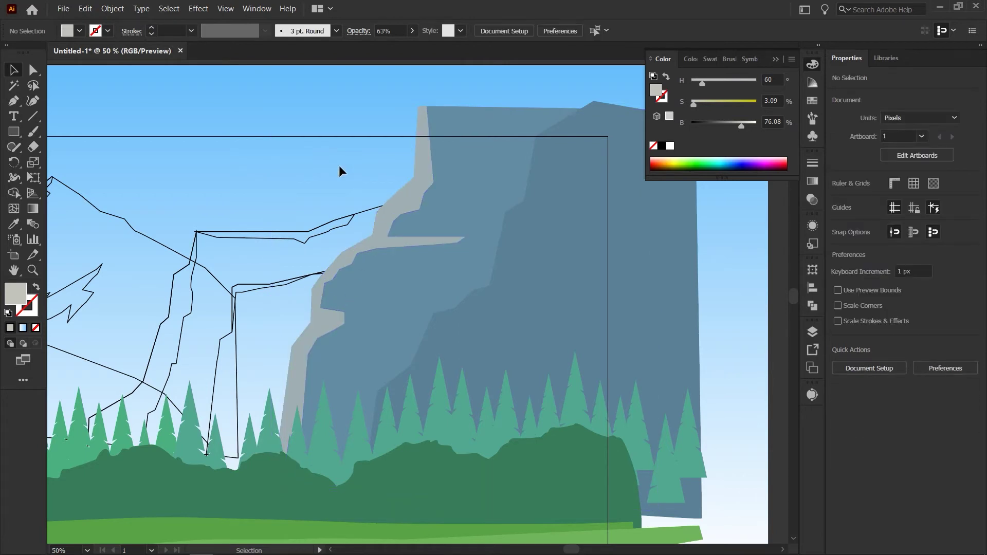
Fill the middle cliff's main shape with an olive tan of about hue 64°, saturation 20% and brightness 58%.
drag(289, 236, 513, 220)
click(446, 329)
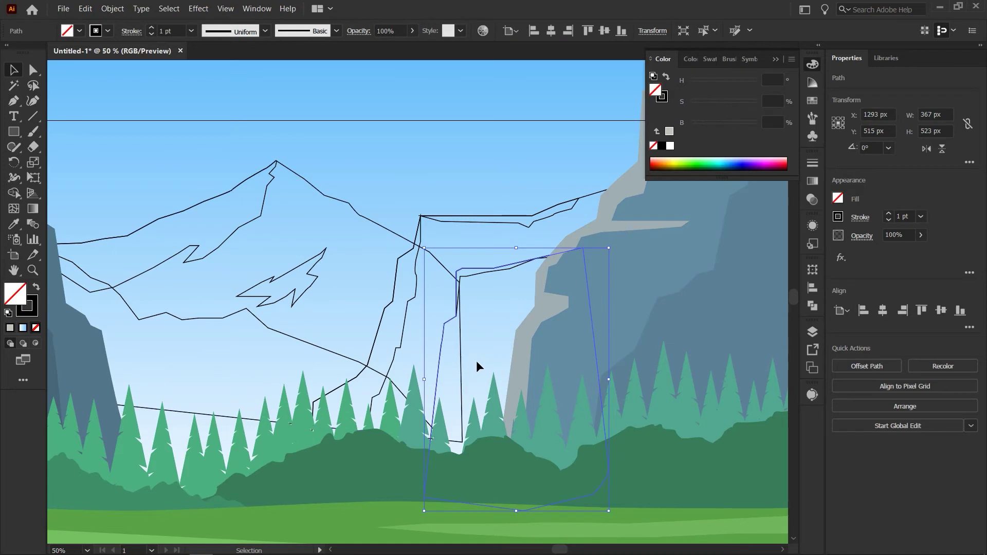
scroll(552, 293, left, 3)
scroll(552, 293, right, 2)
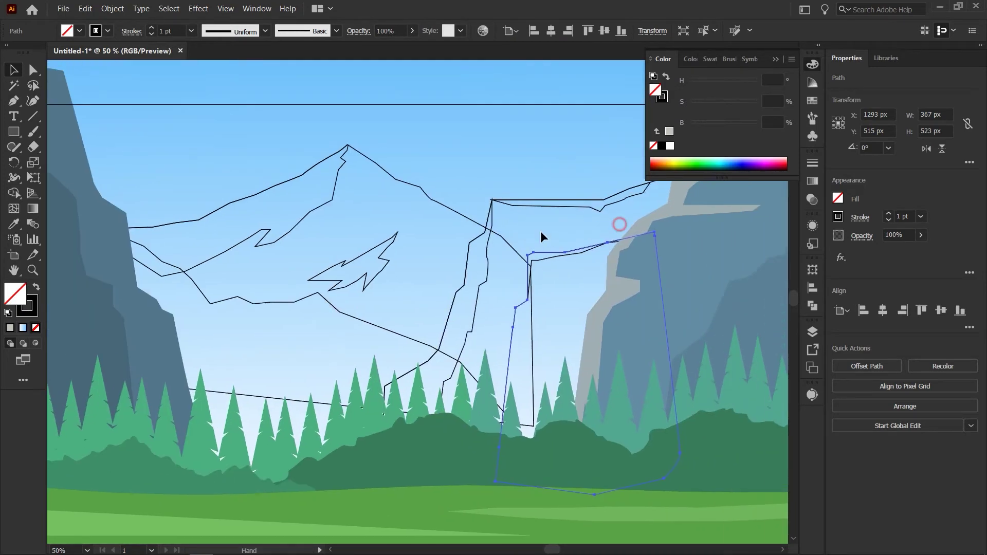
click(469, 255)
scroll(579, 235, right, 2)
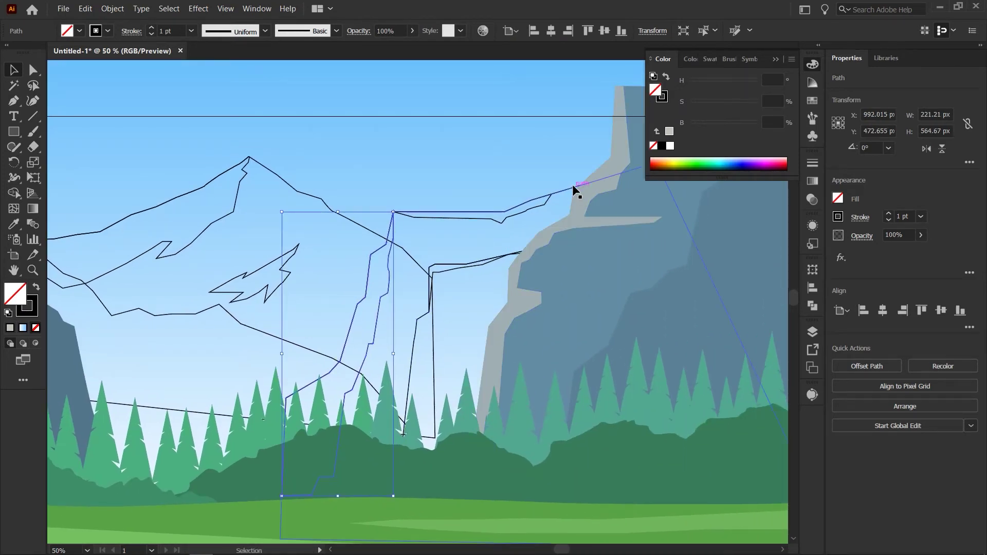
click(569, 186)
key(i)
click(622, 273)
drag(723, 81, 703, 82)
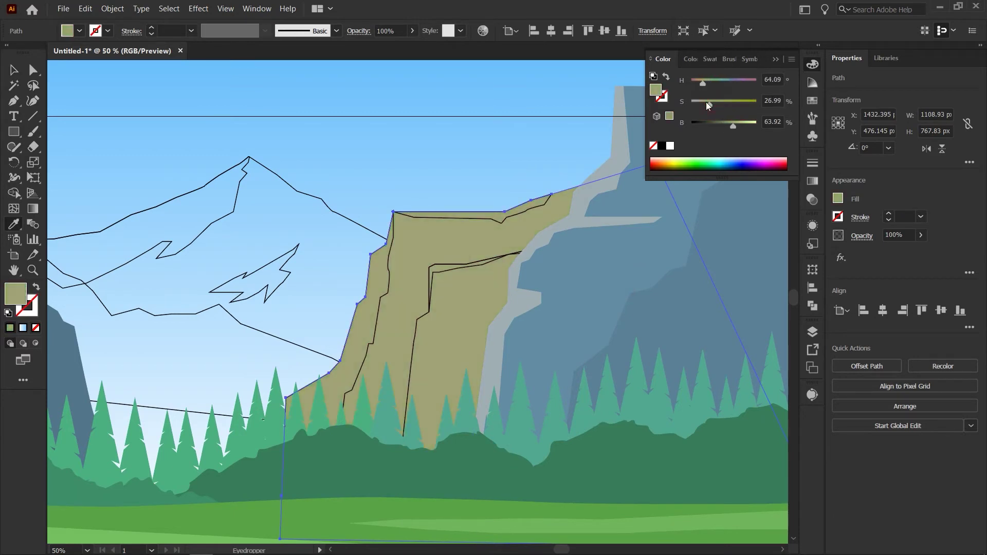
drag(731, 125, 727, 124)
key(v)
click(357, 288)
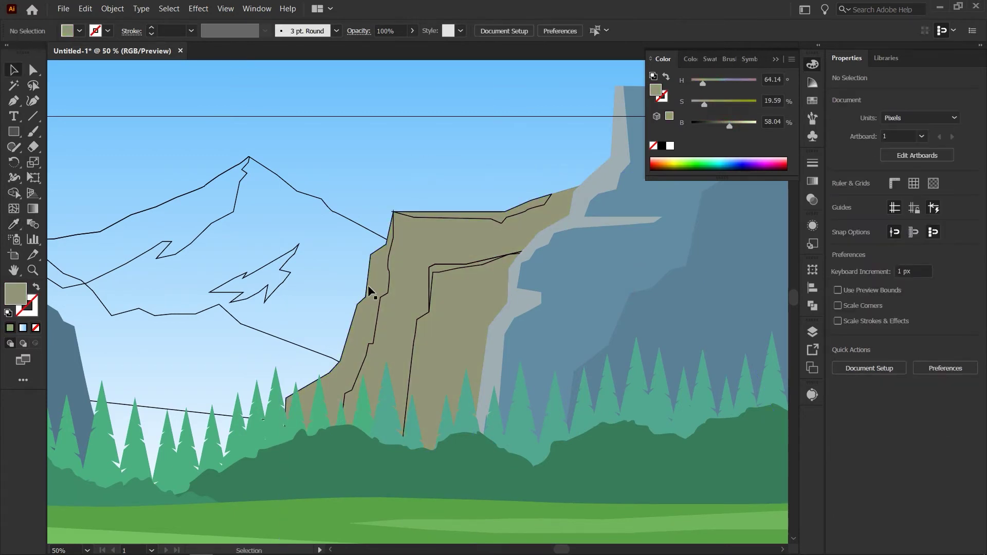
Fill the strip along the middle cliff's left side from the main tan, adjusted to a lighter shade.
click(390, 288)
key(i)
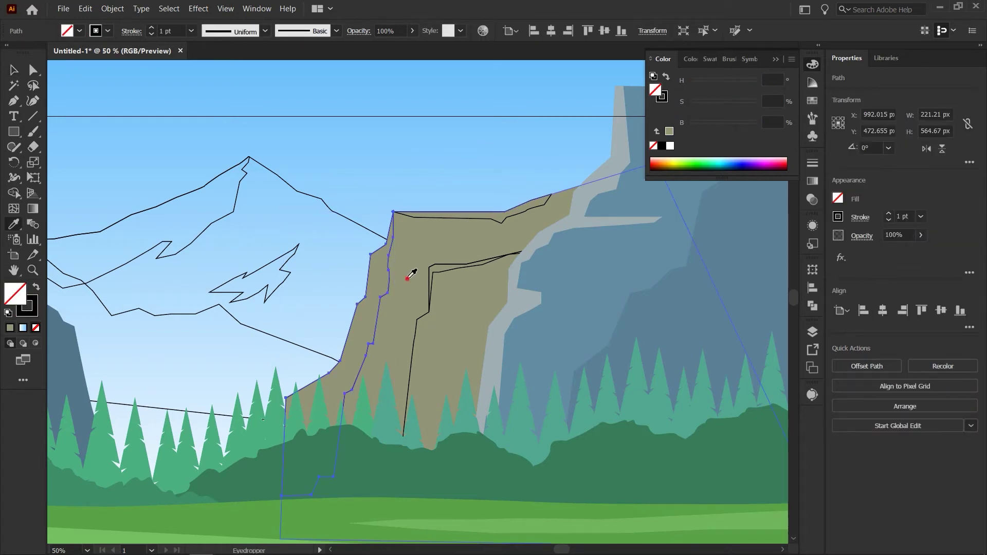
click(408, 278)
mouse_move(729, 126)
mouse_down()
mouse_move(743, 125)
mouse_move(720, 125)
mouse_up()
key(v)
click(494, 190)
Fill the thin strip along the middle cliff's top edge with a light tan based on the side strip's colour.
click(469, 218)
key(i)
click(381, 268)
key(v)
click(502, 170)
Fill the middle cliff's inner recess with dark olive green and its thin upper edge strip with light tan.
click(461, 265)
key(i)
drag(703, 82, 712, 83)
key(v)
key(ctrl+shift+a)
click(517, 252)
key(Delete)
Fill the low hill between the cliffs from the middle cliff's tan, adjusted to about hue 166°, saturation 20% and brightness 58%.
mouse_move(238, 379)
mouse_down()
mouse_move(458, 375)
mouse_move(312, 400)
mouse_up()
click(360, 361)
key(i)
click(459, 328)
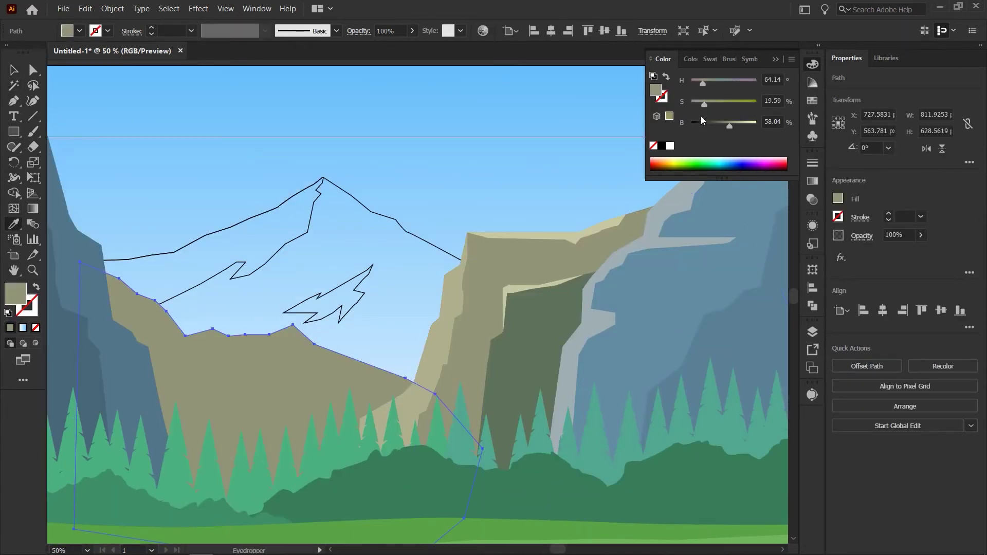
drag(726, 81, 719, 87)
key(v)
key(ctrl+shift+a)
Fill the distant mountain with the sky's blue-to-white gradient and redraw the gradient vertically across it.
drag(404, 388, 538, 328)
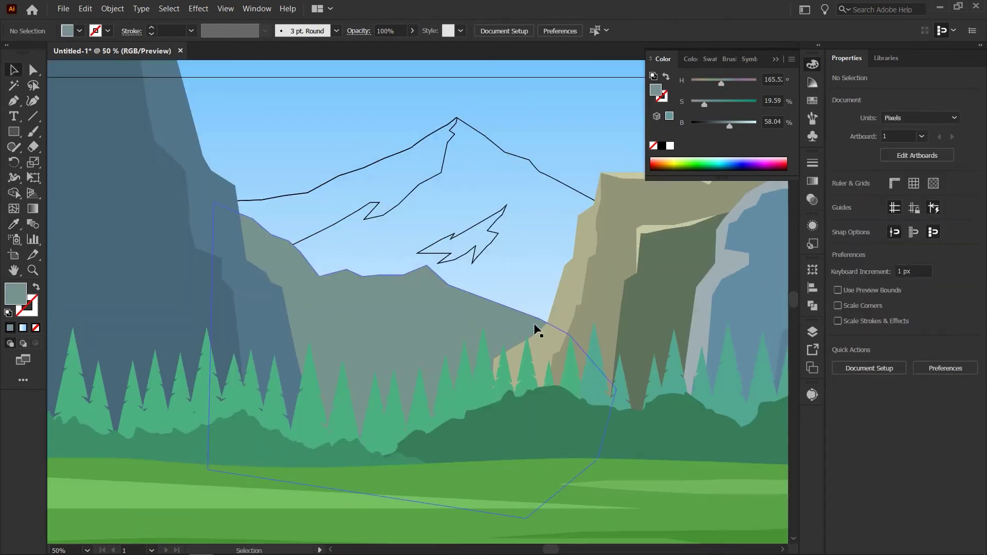
click(549, 176)
drag(454, 299, 445, 214)
key(i)
click(541, 204)
key(g)
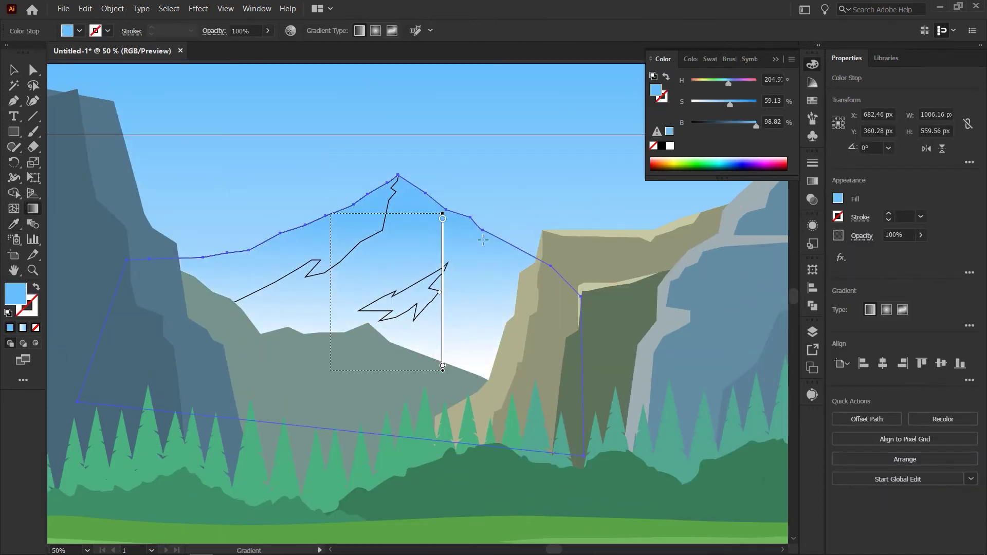
drag(479, 417, 479, 258)
key(v)
key(ctrl+shift+a)
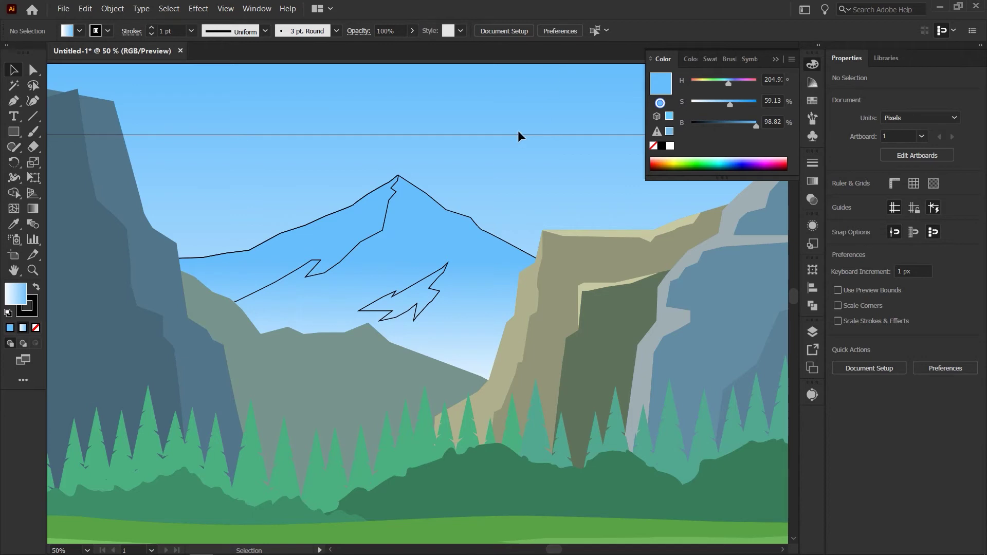
Reset the distant mountain's vertical gradient so its blue-to-white transition spreads from the upper slope down to its base.
click(471, 283)
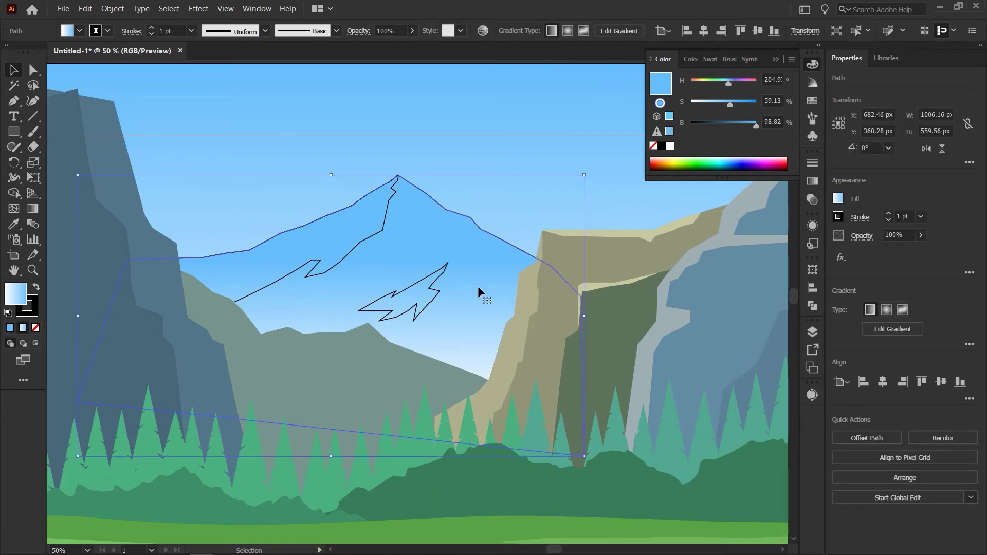
key(i)
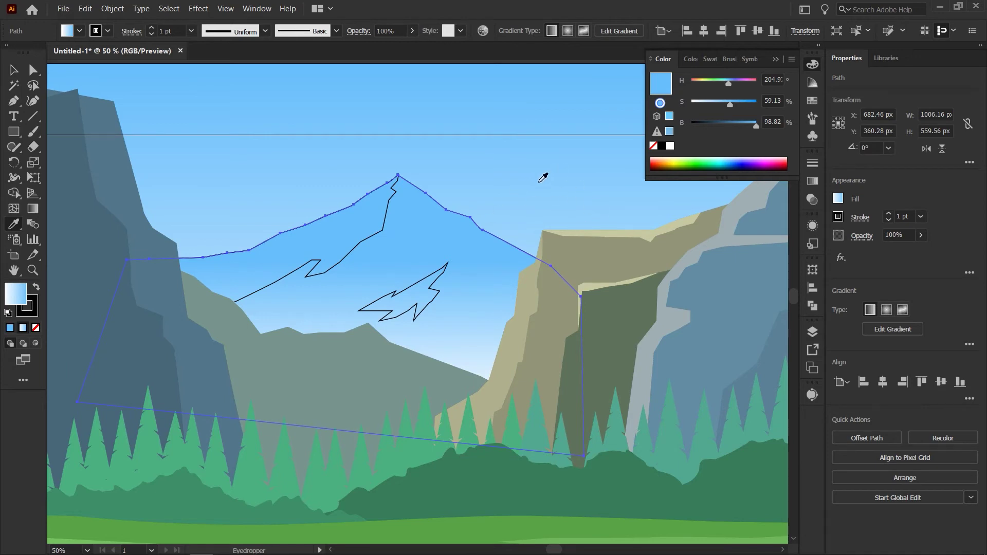
click(509, 263)
key(g)
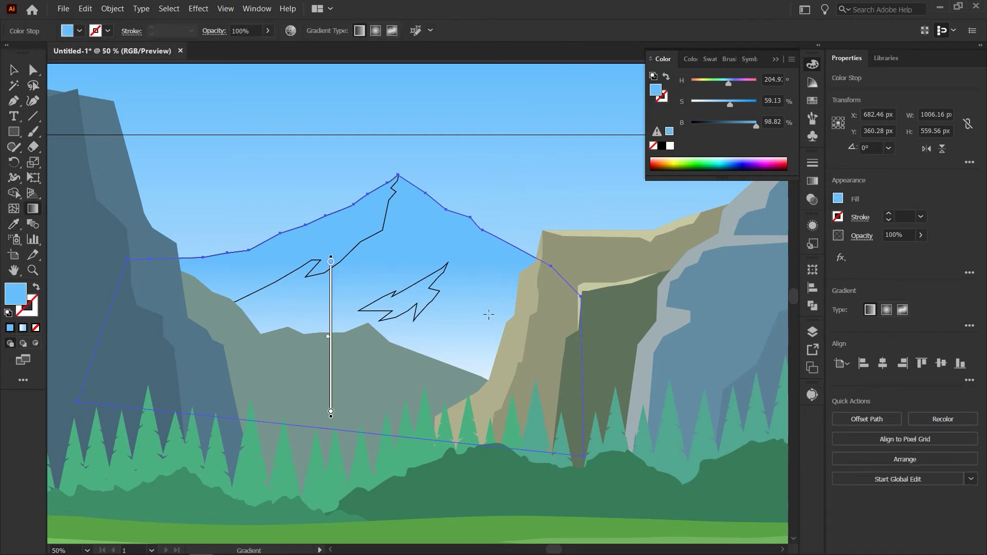
drag(455, 372, 451, 270)
drag(452, 411, 454, 241)
key(v)
click(515, 145)
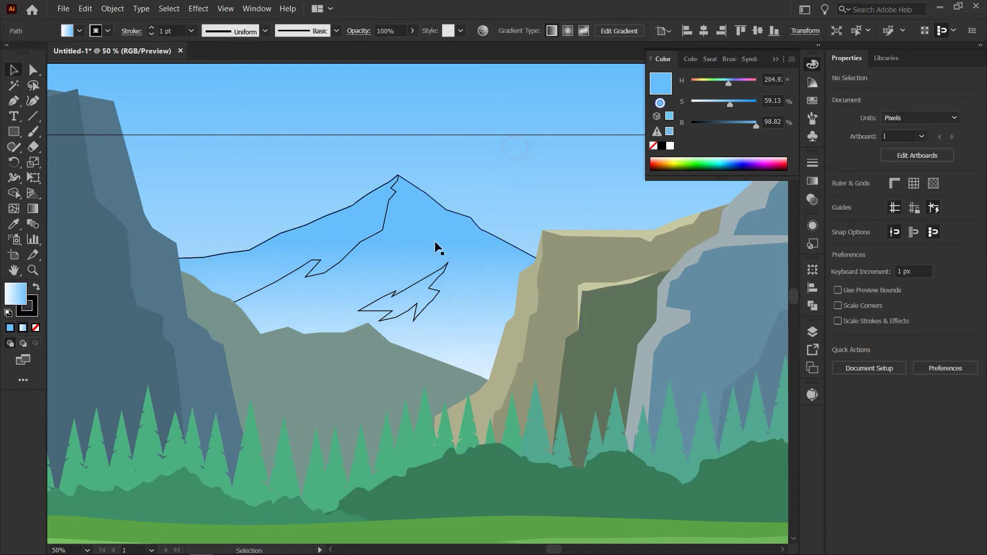
Give both snow patches on the mountain the blue-and-white gradient, running diagonally from white at upper left to blue at lower right.
click(382, 230)
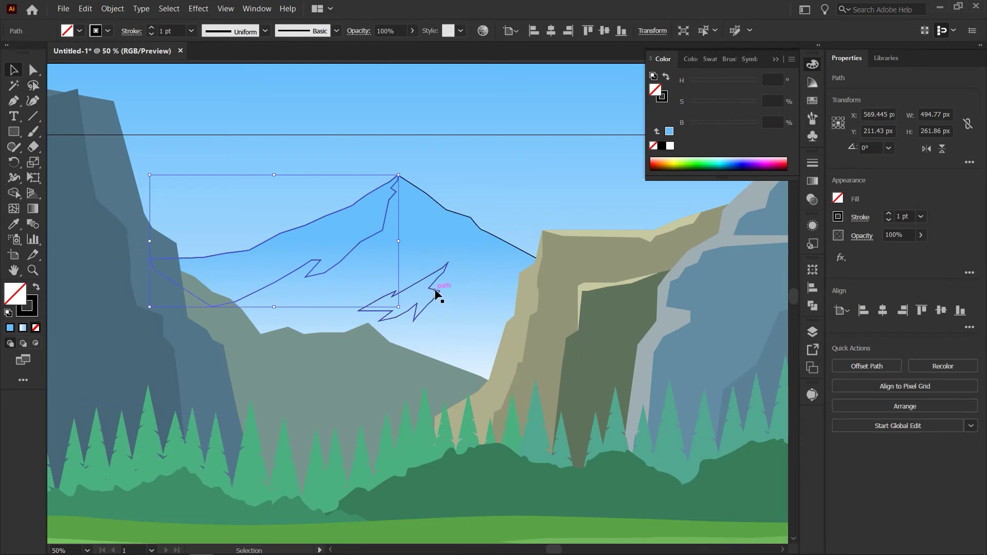
shift+click(435, 290)
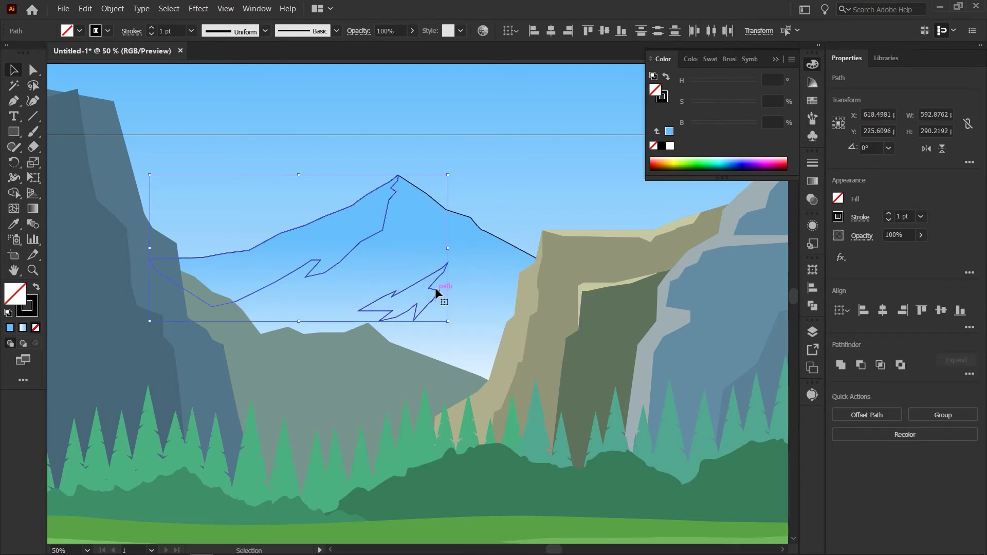
key(i)
click(414, 317)
key(g)
mouse_move(117, 129)
mouse_down()
mouse_move(500, 322)
mouse_move(646, 465)
mouse_move(487, 353)
mouse_up()
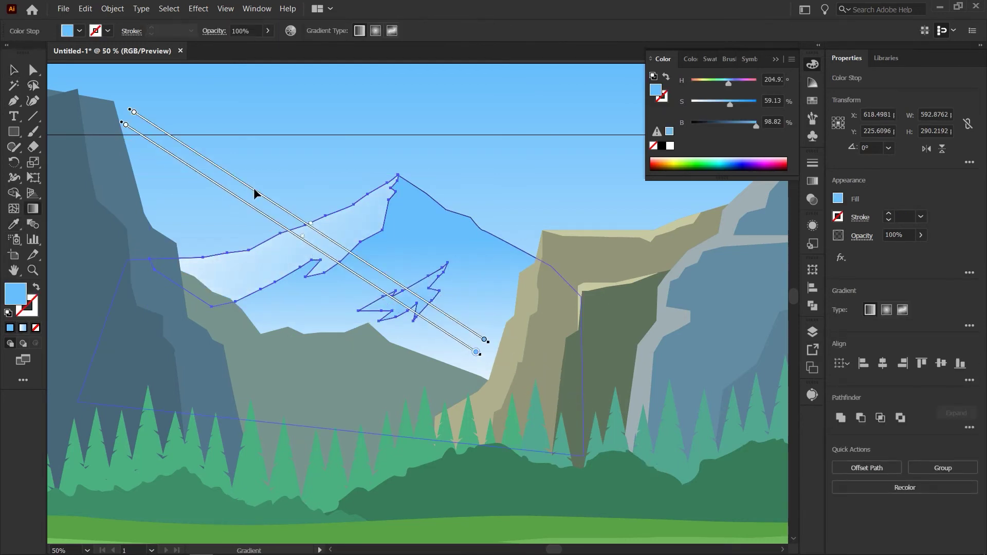
key(v)
Redraw the lower snow patch's gradient as a shorter diagonal across the patch.
click(435, 296)
click(431, 297)
key(i)
key(g)
mouse_move(312, 246)
mouse_down()
mouse_move(521, 357)
mouse_move(491, 312)
mouse_up()
key(v)
Remove the stroke from all mountain and cliff shapes at once.
key(ctrl+minus)
key(ctrl+minus)
key(ctrl+minus)
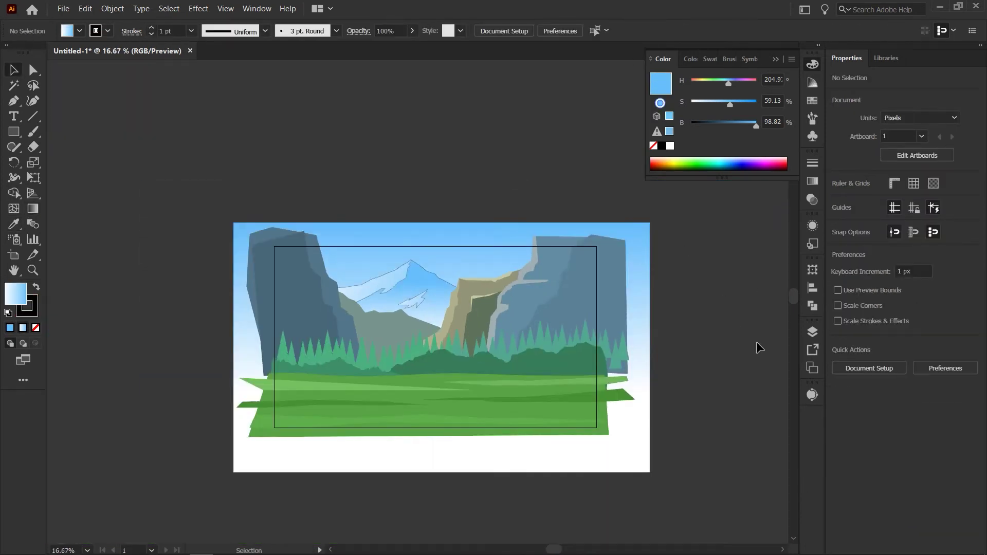
key(ctrl+a)
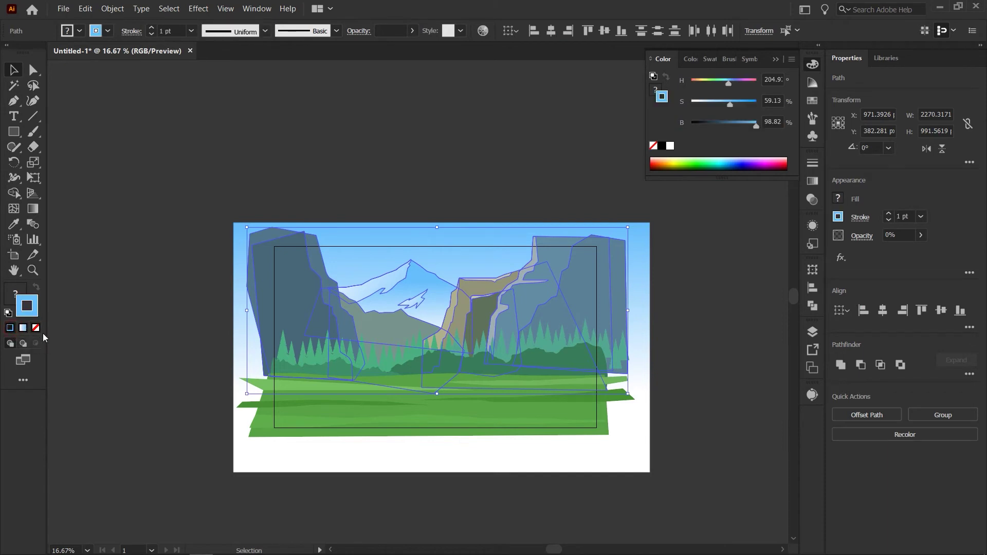
click(148, 343)
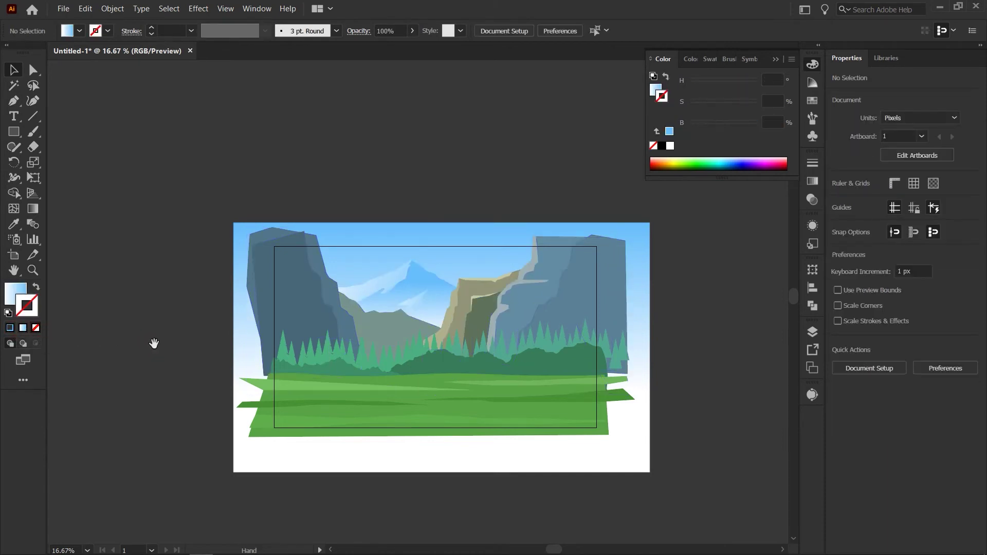
Try out diagonal gradients on the lower snow patch, running from upper left to lower right beyond its edges.
drag(154, 344, 212, 347)
key(ctrl+plus)
key(ctrl+plus)
key(ctrl+plus)
drag(343, 375, 157, 352)
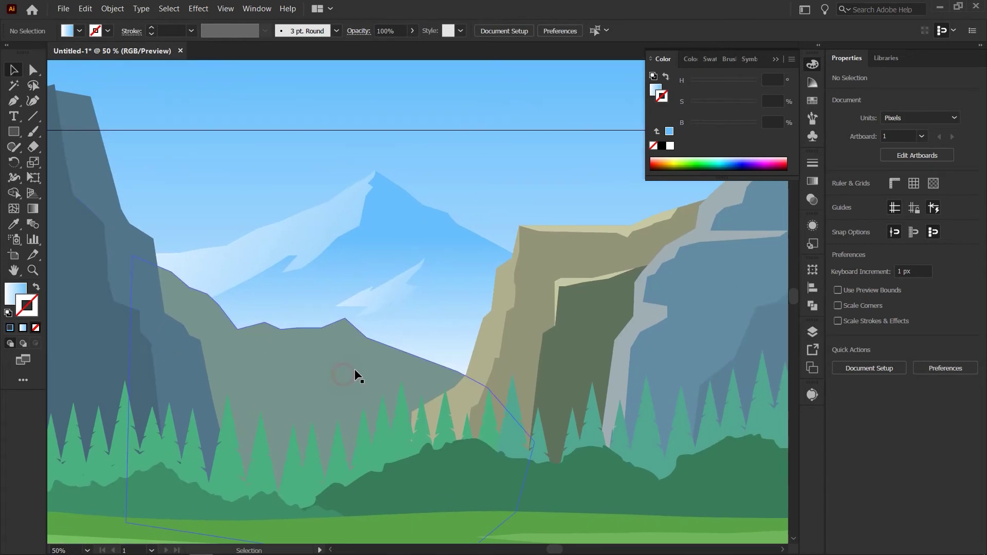
click(383, 372)
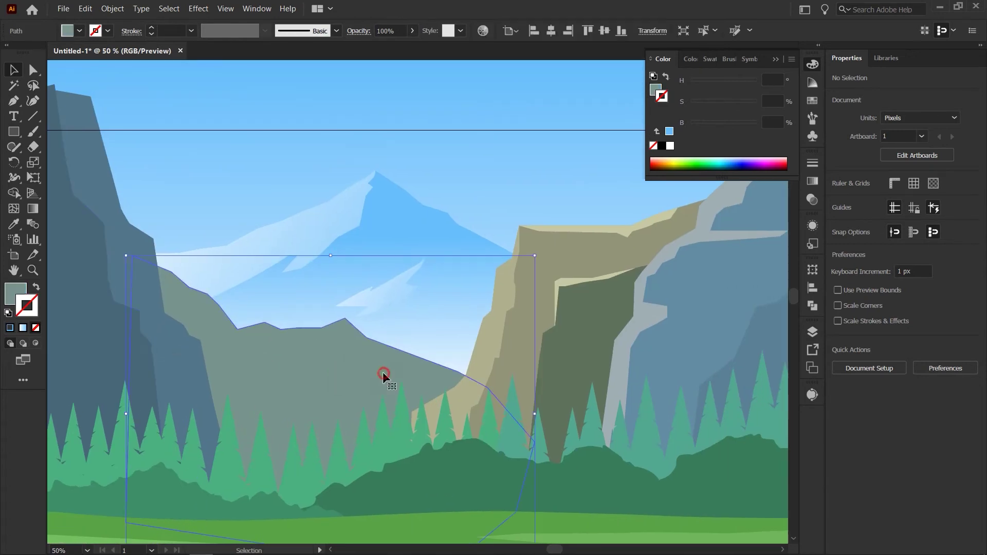
click(427, 285)
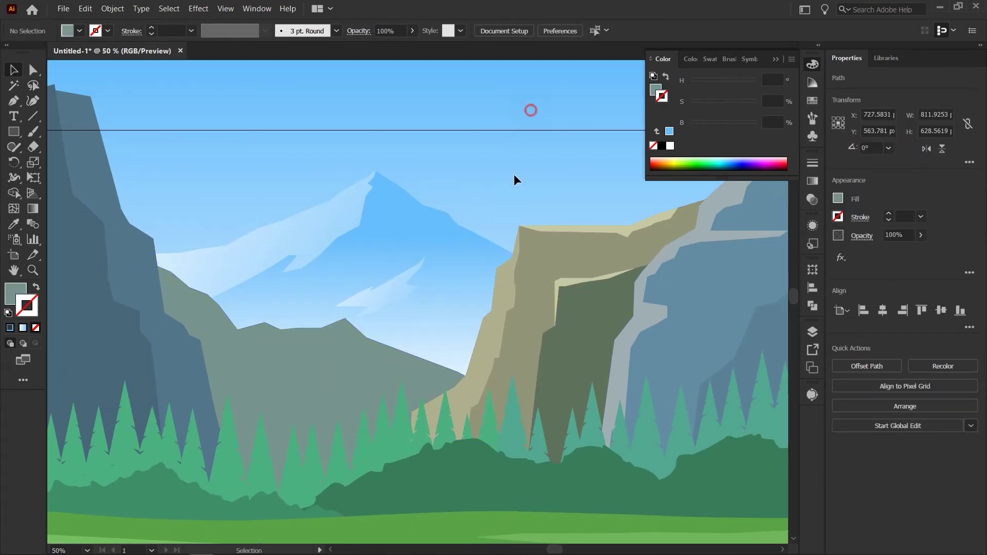
click(381, 286)
key(g)
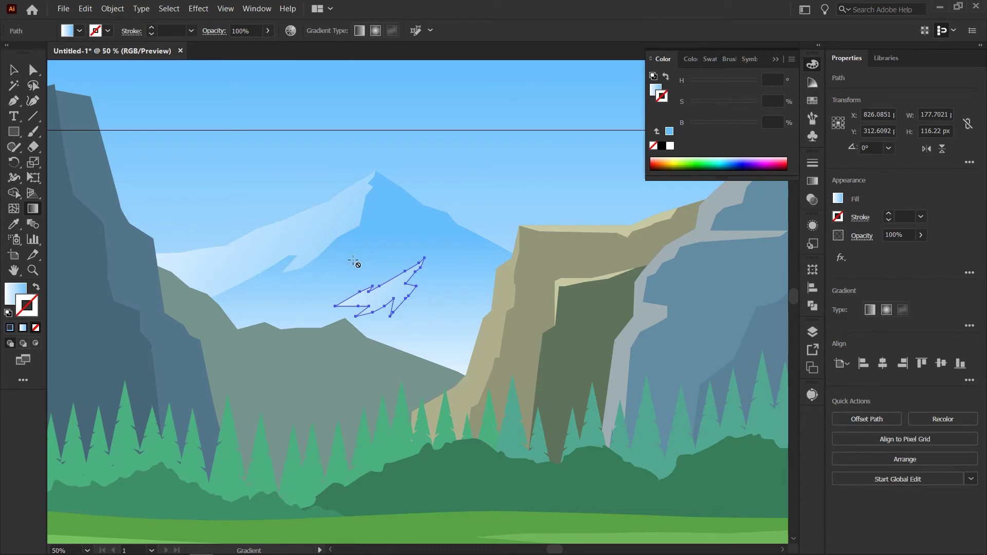
click(7, 294)
mouse_move(194, 233)
mouse_down()
mouse_move(434, 342)
mouse_move(581, 371)
mouse_move(475, 348)
mouse_up()
key(v)
click(531, 263)
click(391, 289)
key(g)
mouse_move(292, 264)
mouse_down()
mouse_move(470, 318)
mouse_move(503, 396)
mouse_move(437, 351)
mouse_up()
key(v)
Redraw the lower snow patch's gradient as a long diagonal reaching far beyond the patch, from upper left to lower right.
click(309, 392)
click(391, 293)
key(g)
drag(302, 312, 453, 304)
drag(316, 264, 451, 307)
drag(344, 253, 480, 362)
drag(267, 205, 520, 375)
key(v)
click(516, 228)
Draw a 62 px square above the artboard, filled with the grey-green of the hill behind the forest.
click(325, 392)
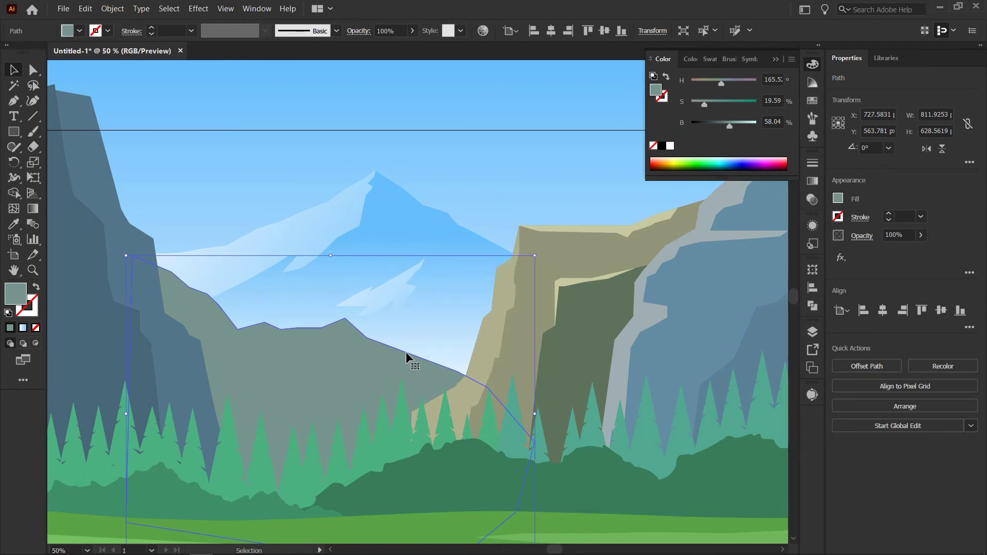
scroll(383, 115, up, 4)
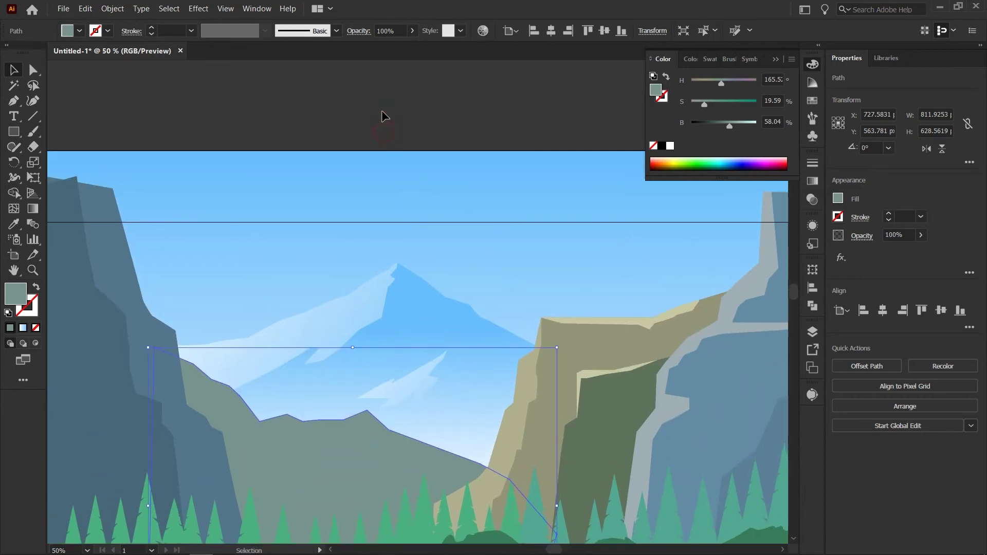
click(383, 116)
key(m)
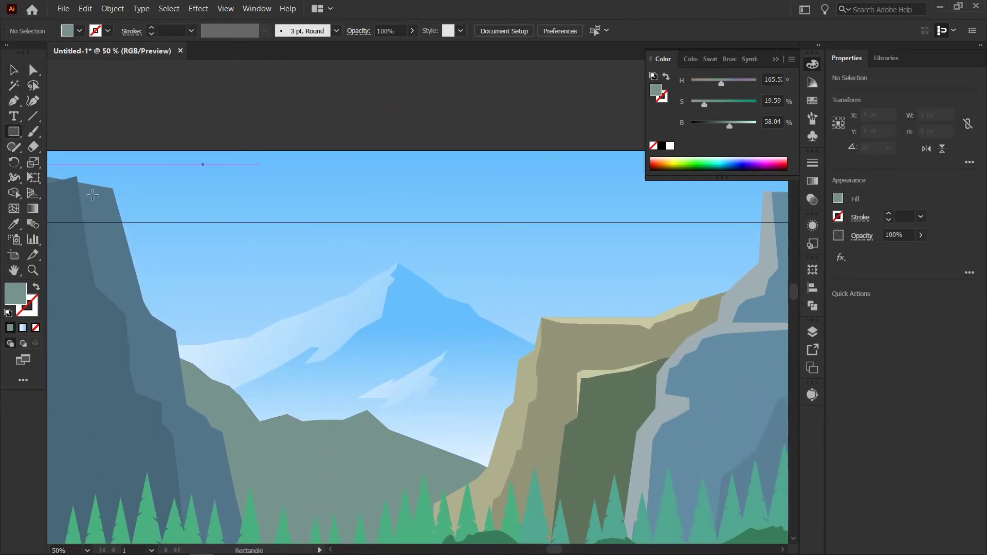
drag(320, 111, 335, 127)
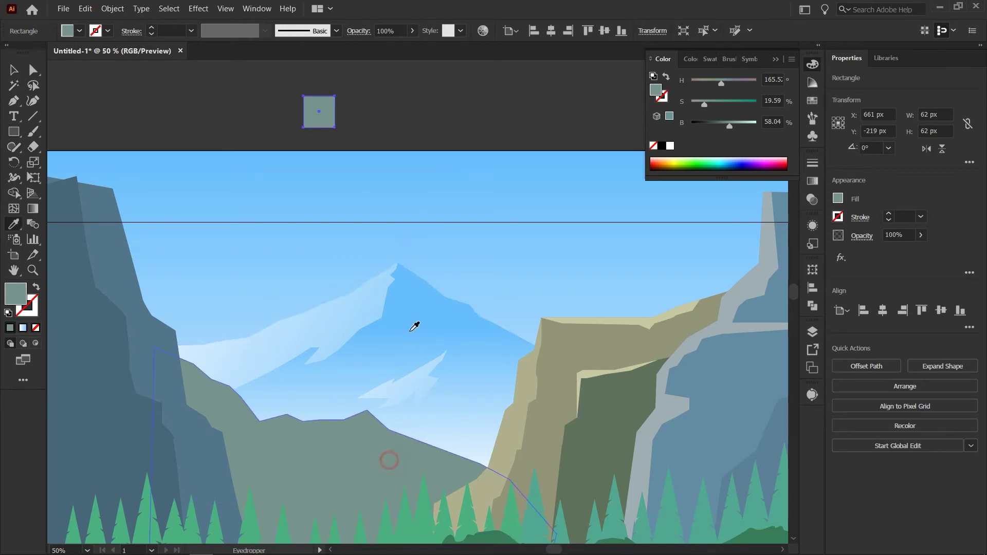
Give the square a linear gradient and sample the hill's grey-green for the gradient's end stop.
key(g)
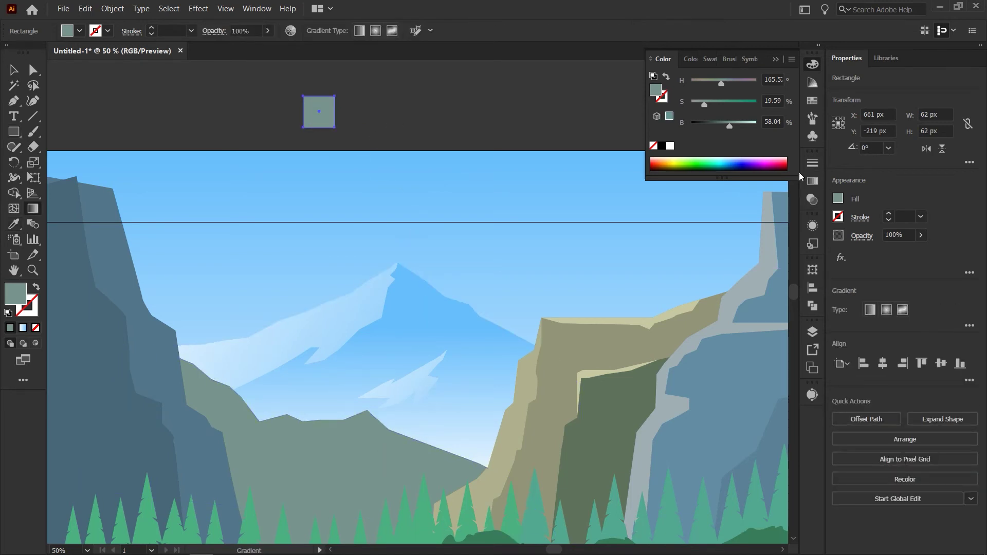
click(818, 183)
click(734, 258)
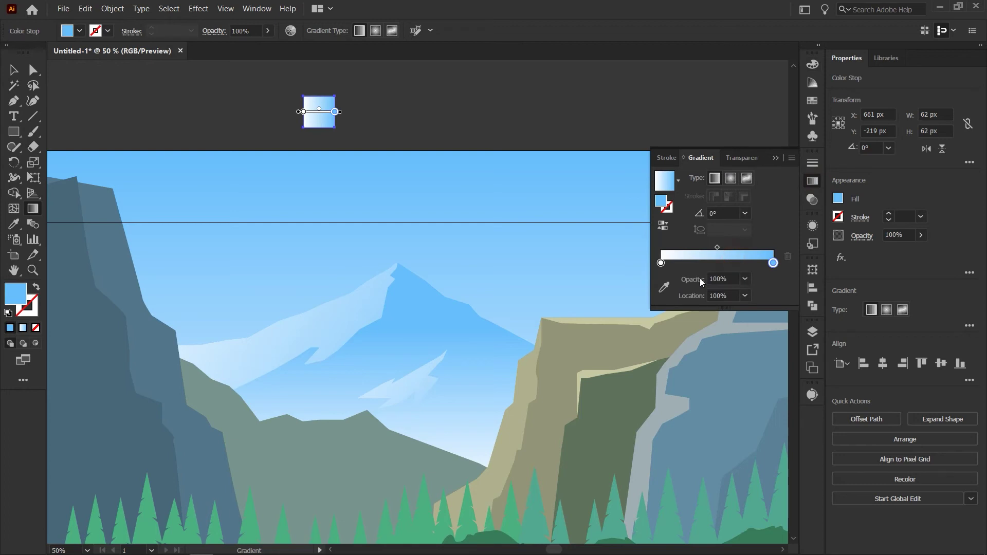
click(661, 263)
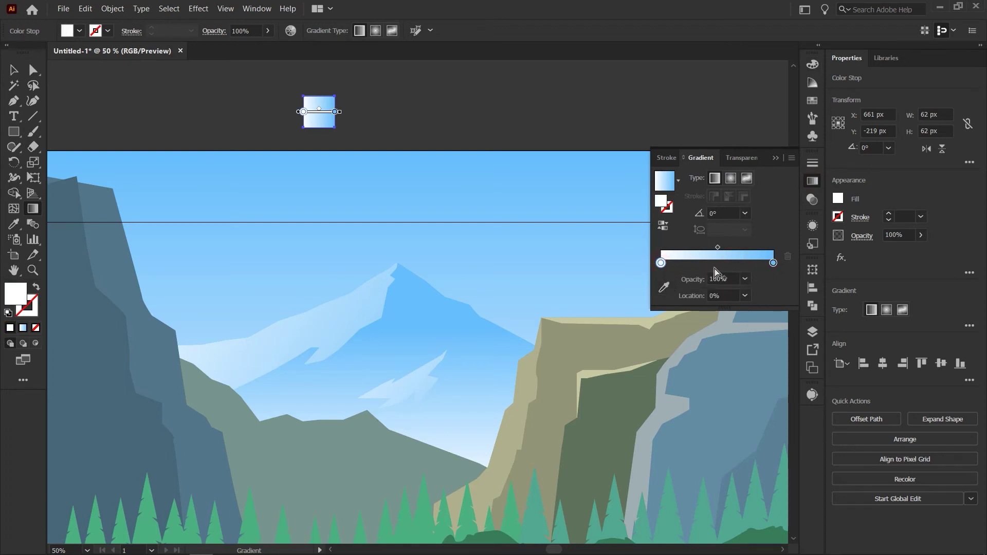
click(773, 264)
click(665, 288)
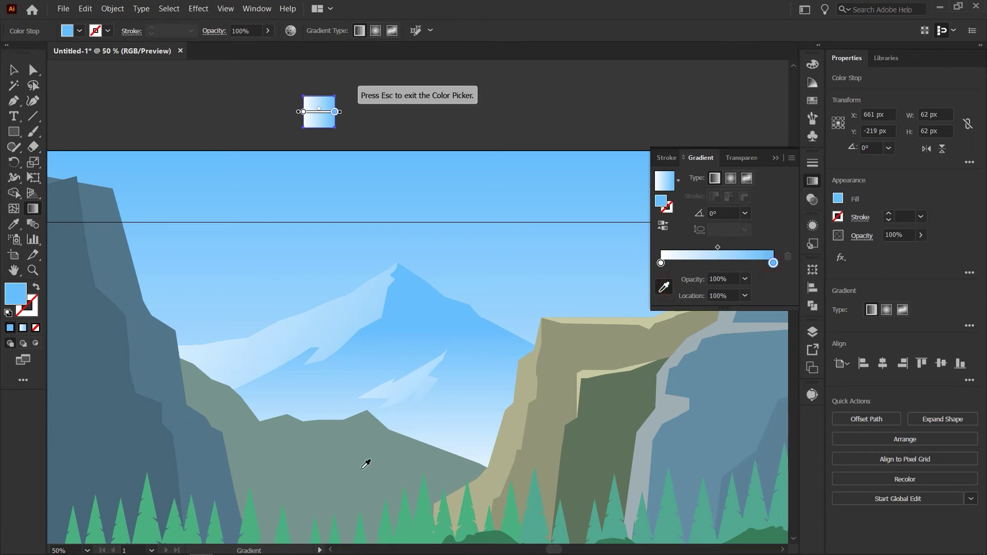
click(370, 457)
Sample the pale blue from the large snow patch for the start stop of the square's gradient.
click(661, 264)
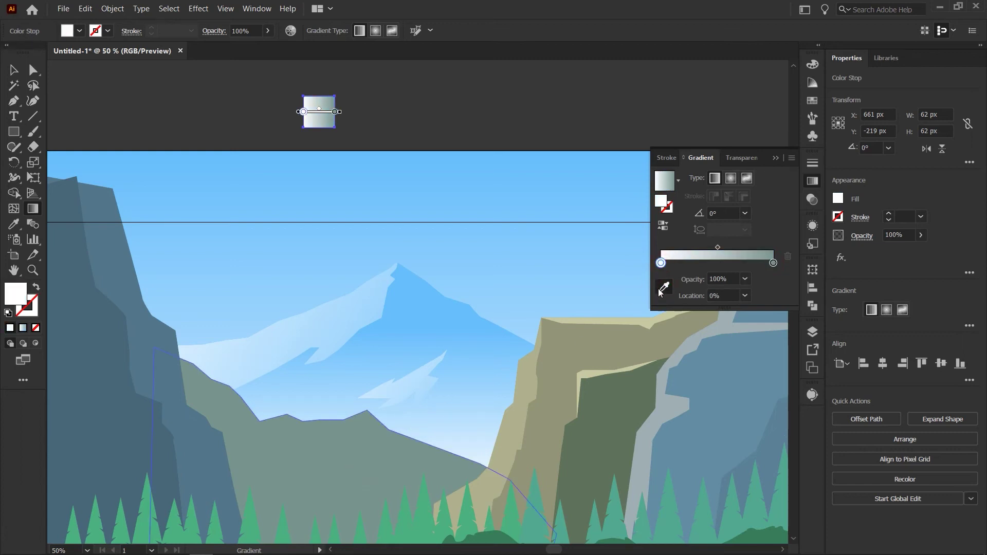
click(299, 320)
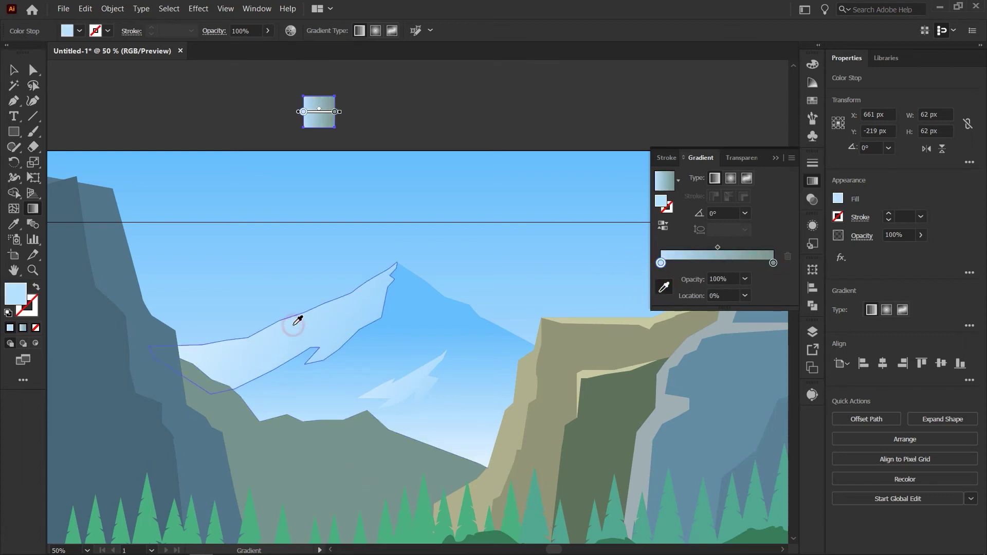
click(225, 341)
click(215, 354)
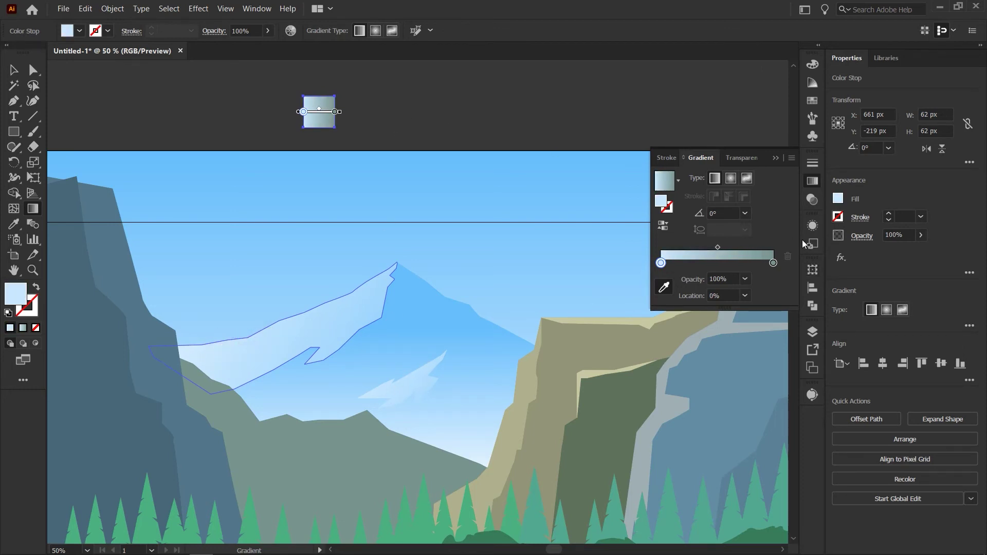
click(777, 159)
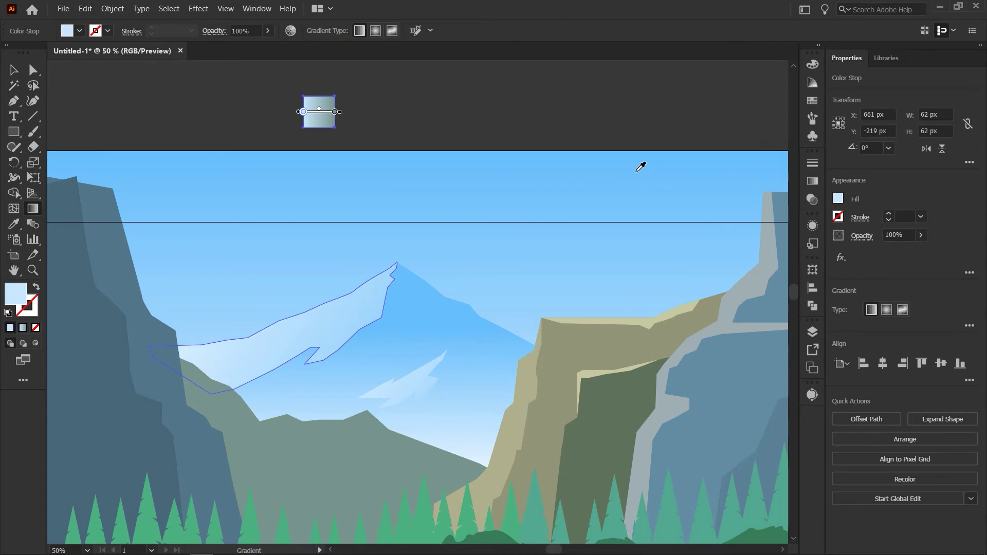
key(v)
click(592, 101)
Copy the square's gradient onto the hill and run it vertically, from pale blue at the base to grey-green at the ridge.
drag(525, 209, 602, 128)
click(423, 401)
drag(509, 280, 486, 429)
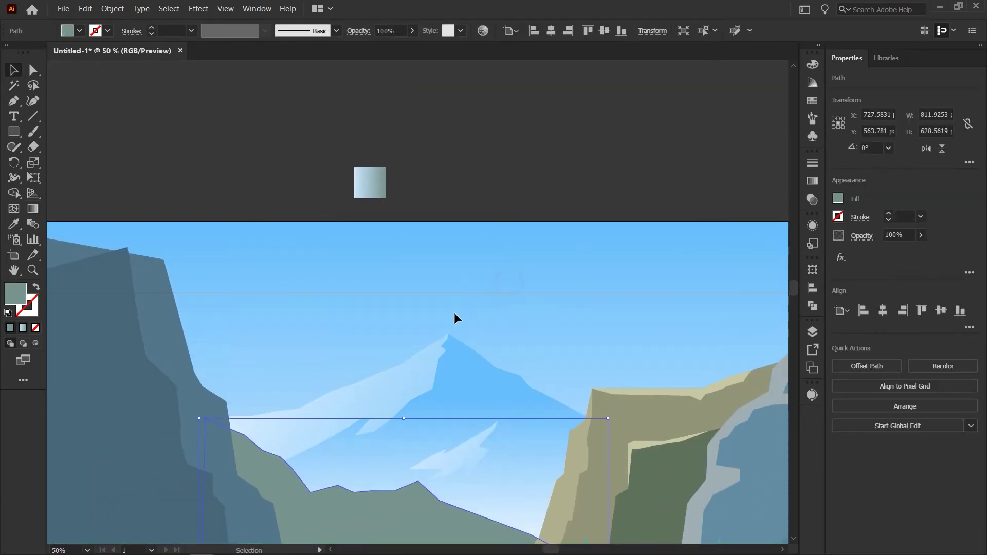
key(i)
click(374, 183)
drag(446, 265, 441, 140)
key(g)
drag(408, 474, 404, 281)
key(shift+v)
click(499, 116)
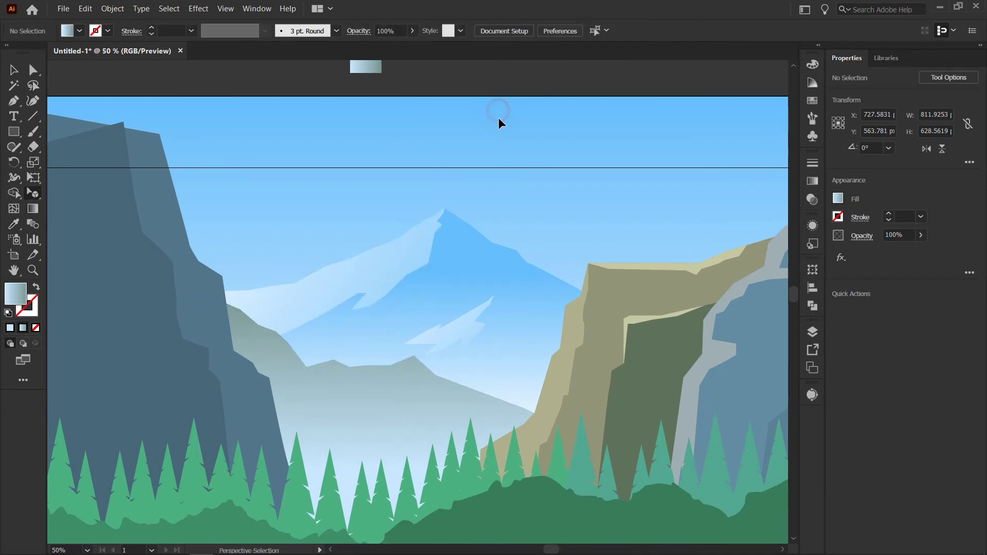
Stretch the hill's vertical gradient from the tree bases to well above the ridge, making the hill paler.
drag(598, 184, 531, 161)
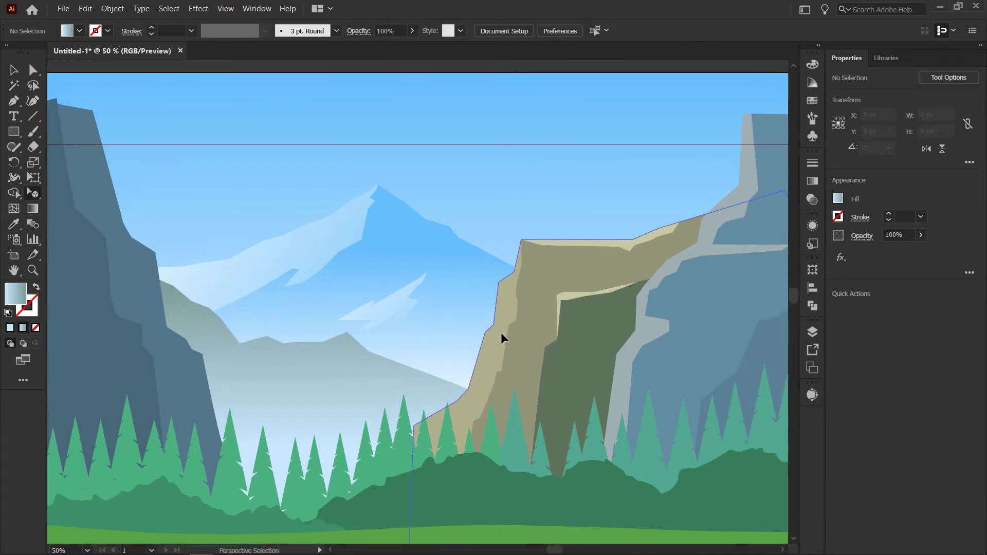
click(306, 389)
key(g)
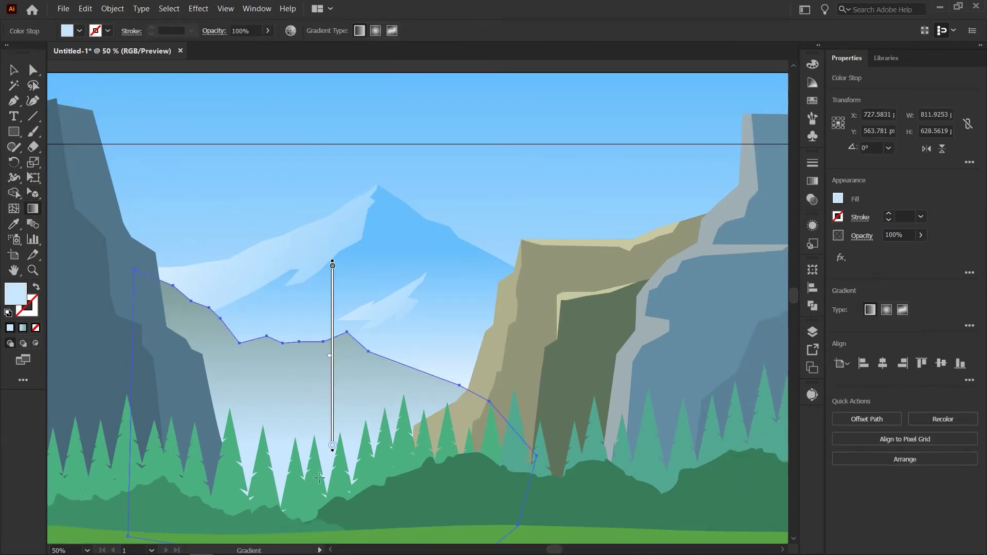
mouse_move(316, 481)
mouse_down()
mouse_move(329, 122)
mouse_move(332, 139)
mouse_up()
key(shift+v)
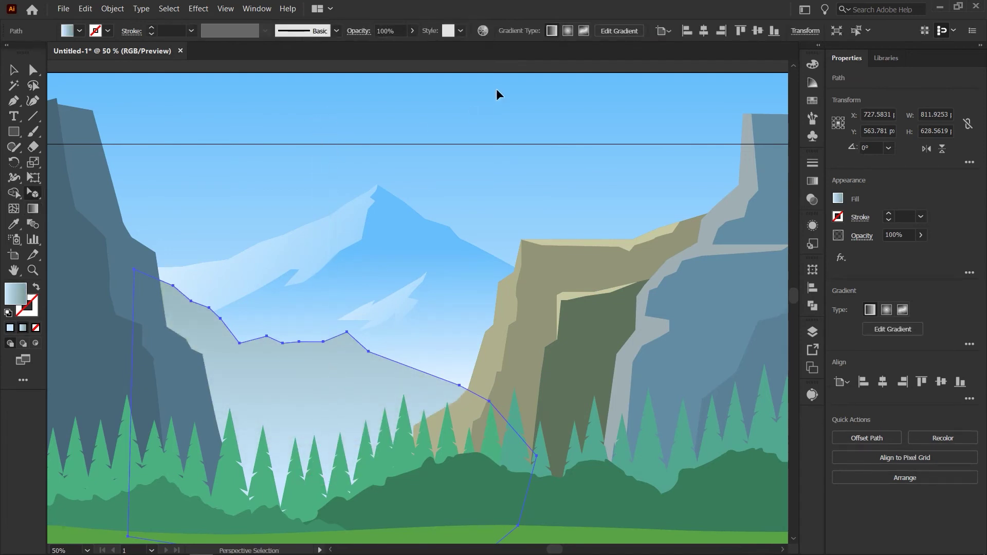
click(496, 89)
Isolate the light beige face along the left edge of the tan cliff.
drag(562, 165, 570, 219)
drag(589, 263, 585, 107)
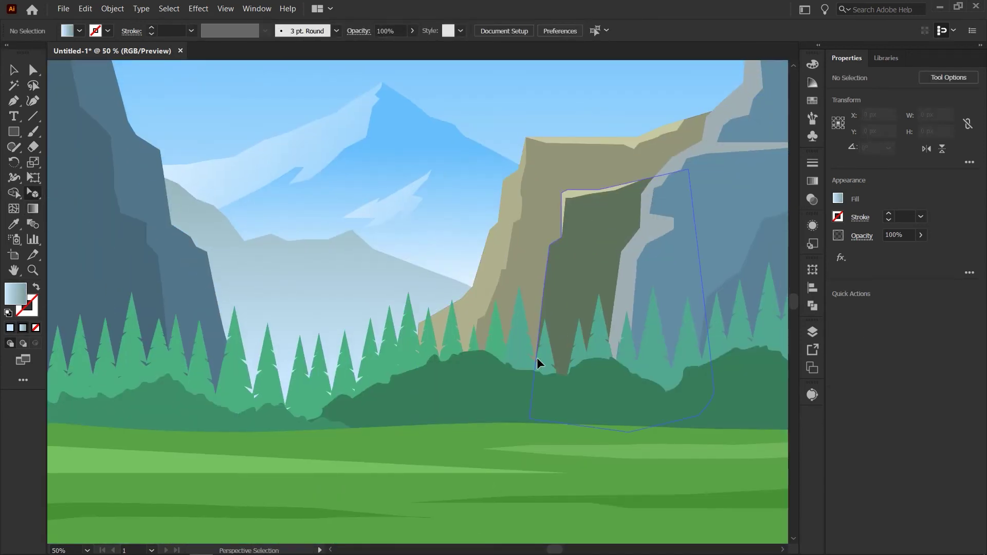
drag(628, 359, 740, 278)
drag(300, 305, 300, 399)
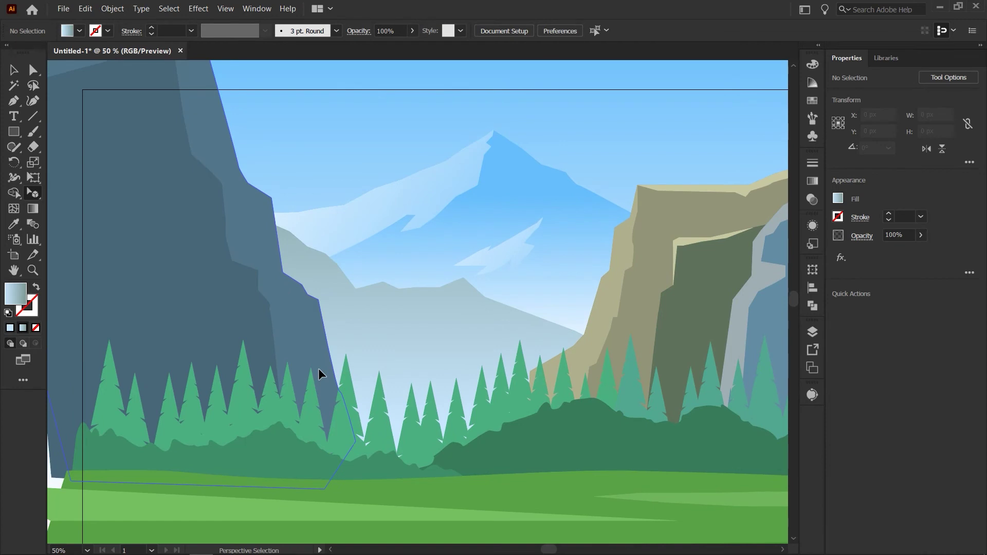
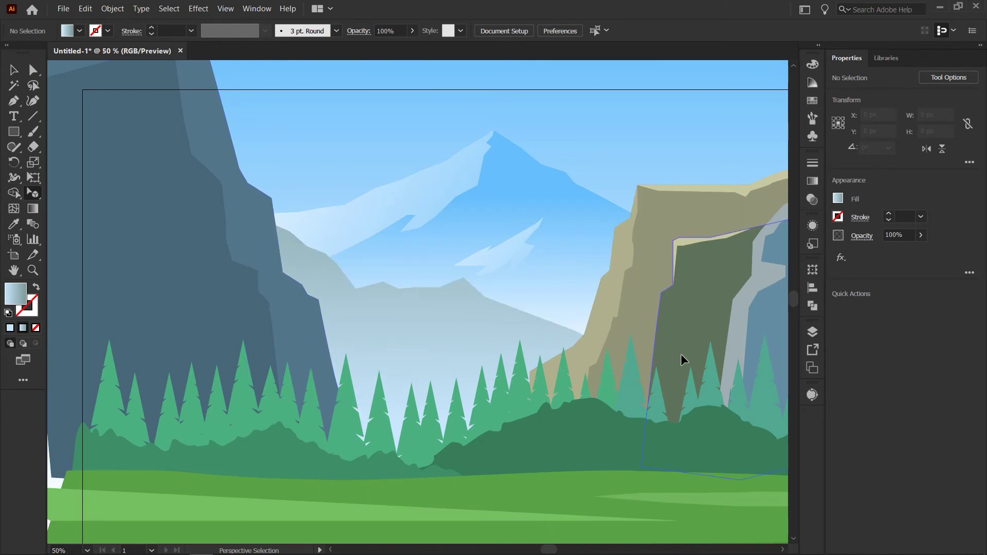
click(49, 68)
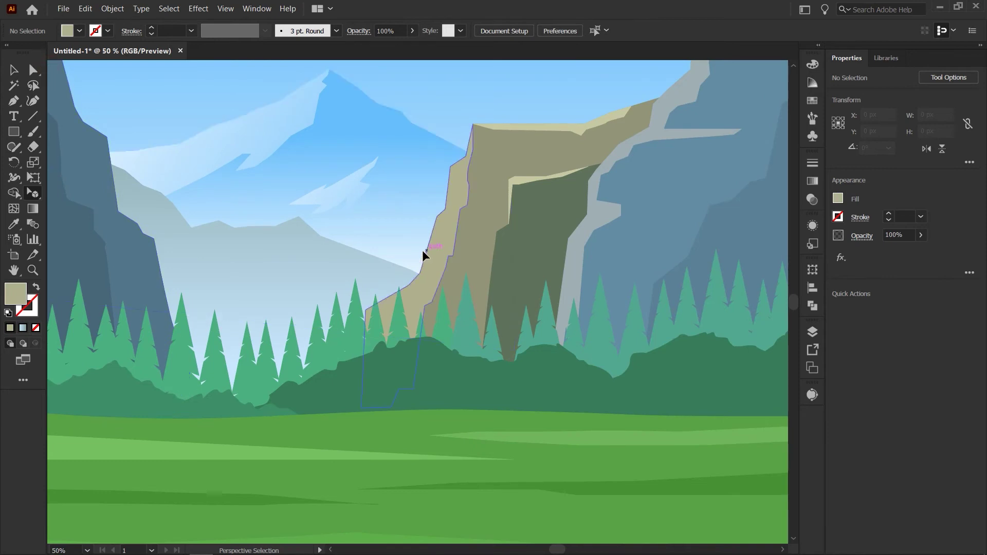
drag(417, 258, 467, 298)
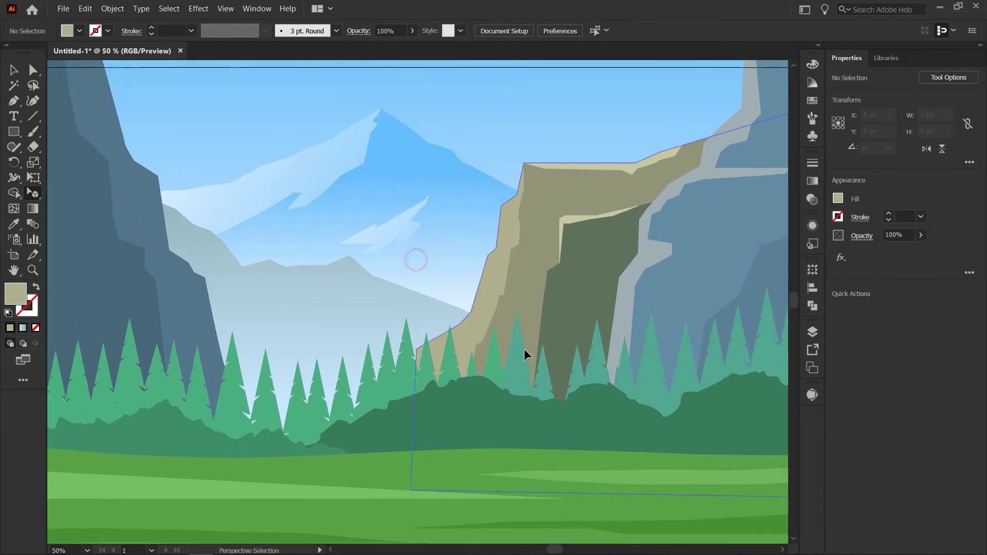
double_click(464, 326)
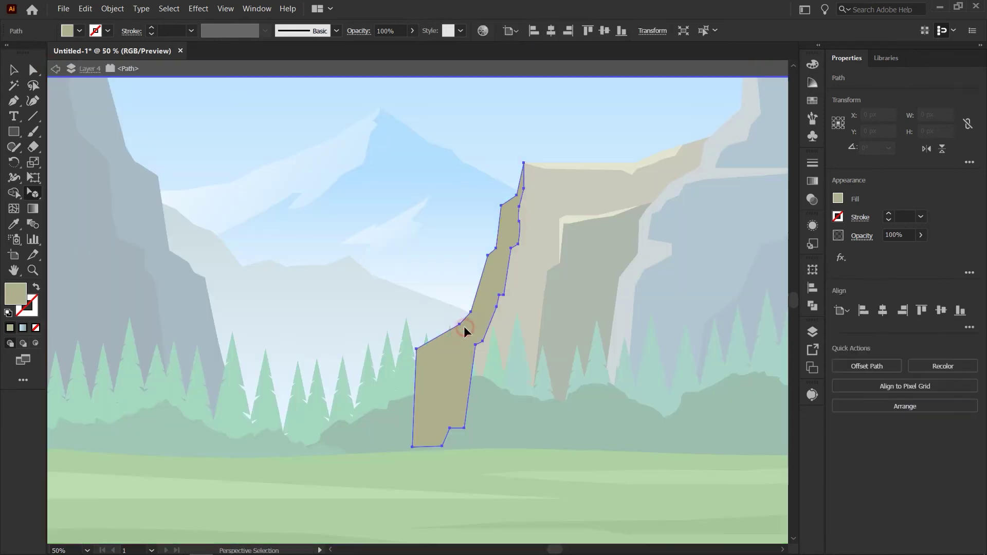
Draw a beige triangular tree in front of the left cliff with the Pen tool.
drag(402, 351, 468, 375)
key(ctrl+=)
key(ctrl+=)
drag(211, 366, 698, 324)
click(316, 289)
click(281, 403)
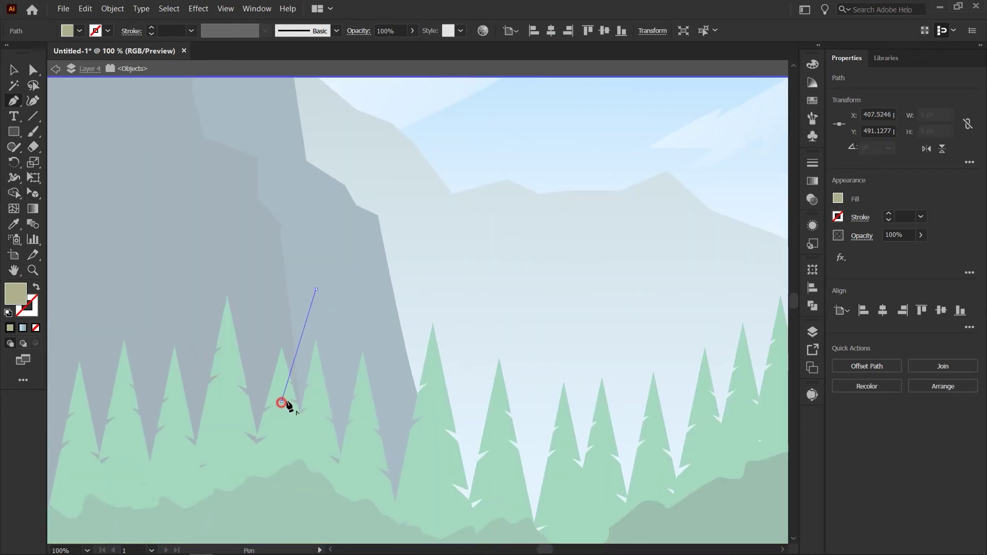
click(351, 401)
click(316, 290)
Scatter overlapping triangle copies, about 94 px wide and 210 px tall, at varied heights from the left cliff to the tan cliff.
key(v)
drag(353, 346, 342, 346)
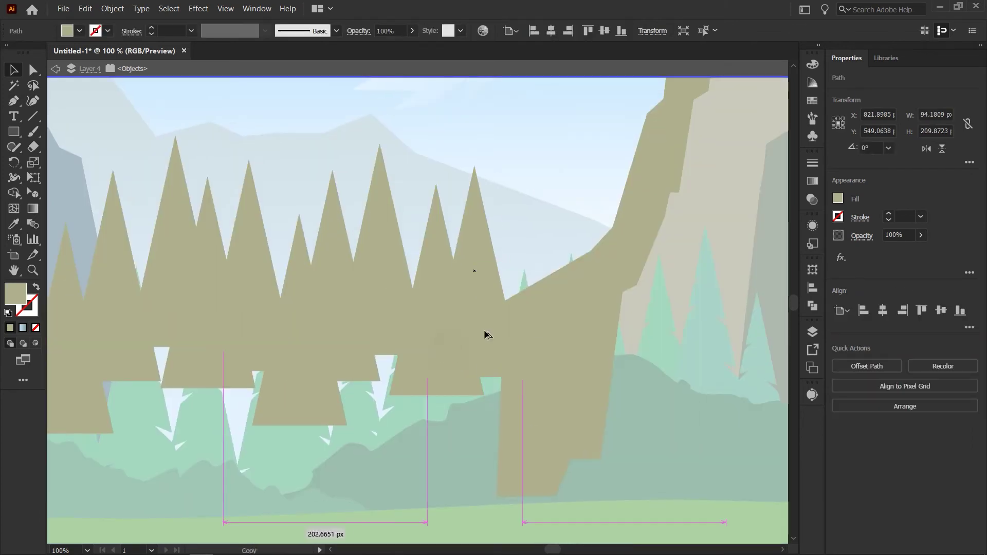
click(662, 346)
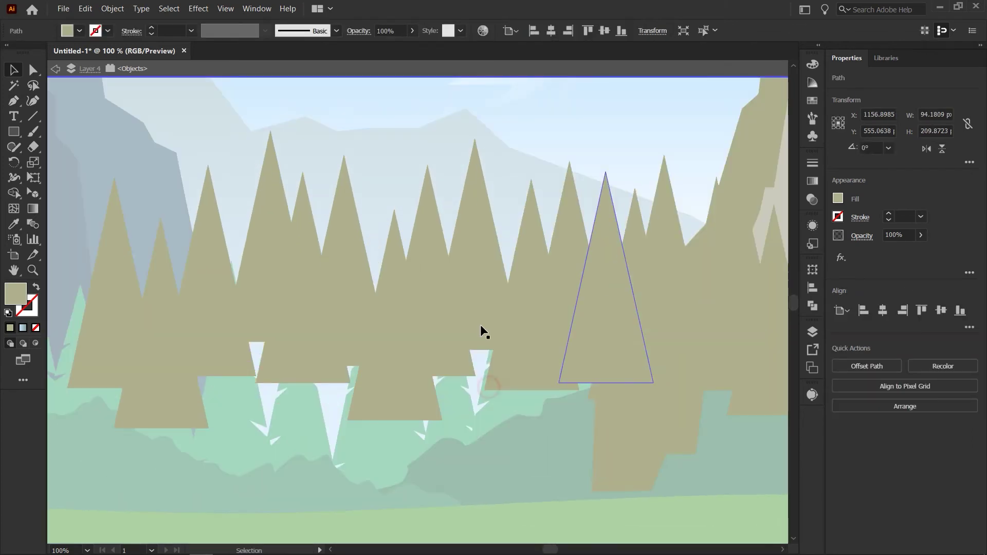
drag(480, 329, 459, 324)
Group all the triangular trees and leave isolation mode.
key(ctrl+a)
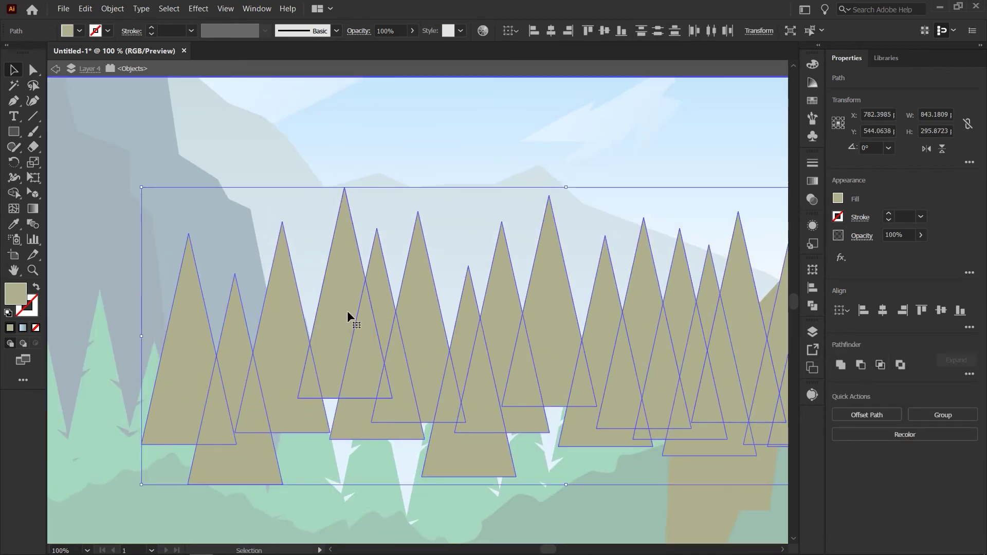
key(ctrl+g)
click(56, 68)
Lower the triangular tree group by about 86 px and fill it with the left cliff's blue-grey.
drag(376, 223, 378, 311)
key(i)
click(101, 117)
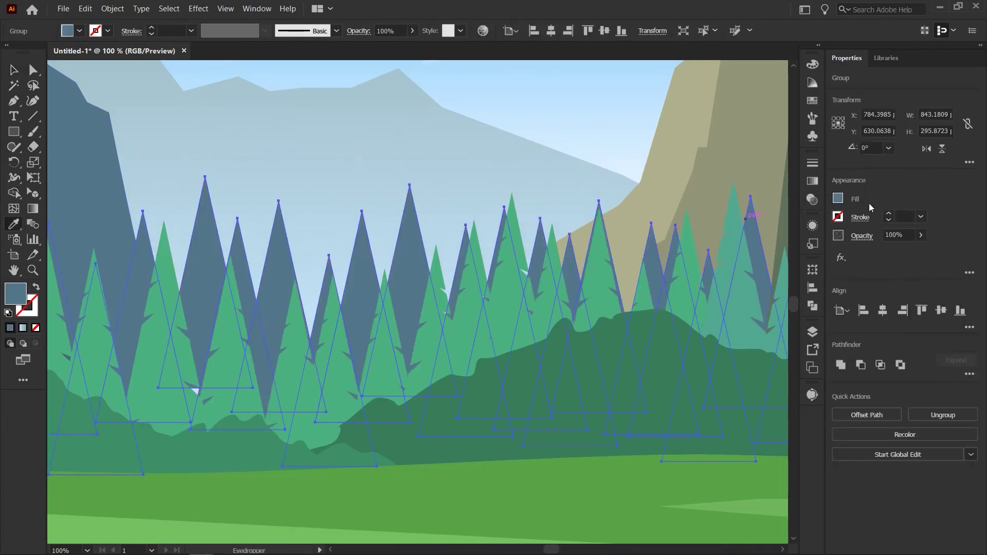
Lighten the tree group's fill to #7591A1 (RGB 117, 145, 161) and switch the colour sliders to HSB.
click(812, 84)
click(739, 110)
click(812, 82)
click(812, 64)
click(791, 59)
click(791, 60)
click(812, 65)
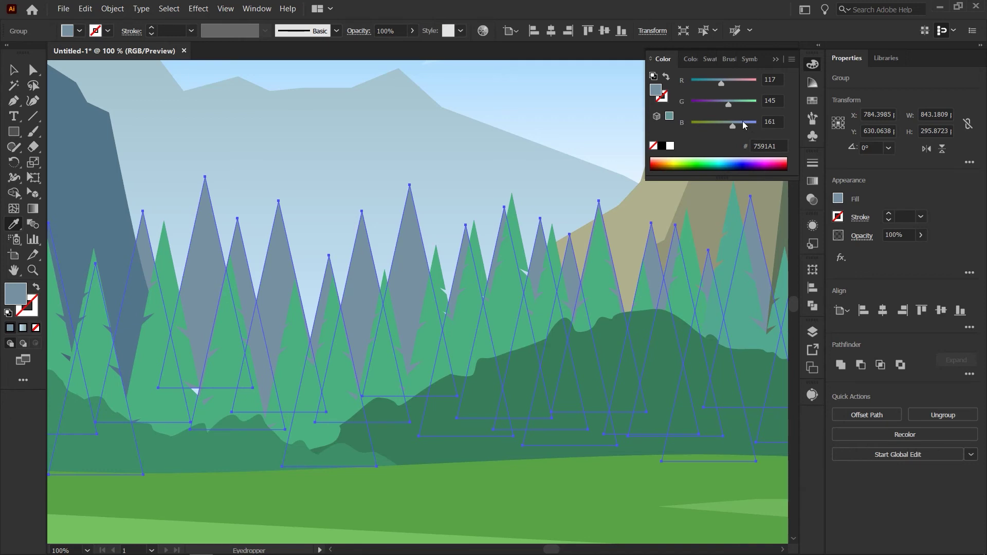
click(788, 63)
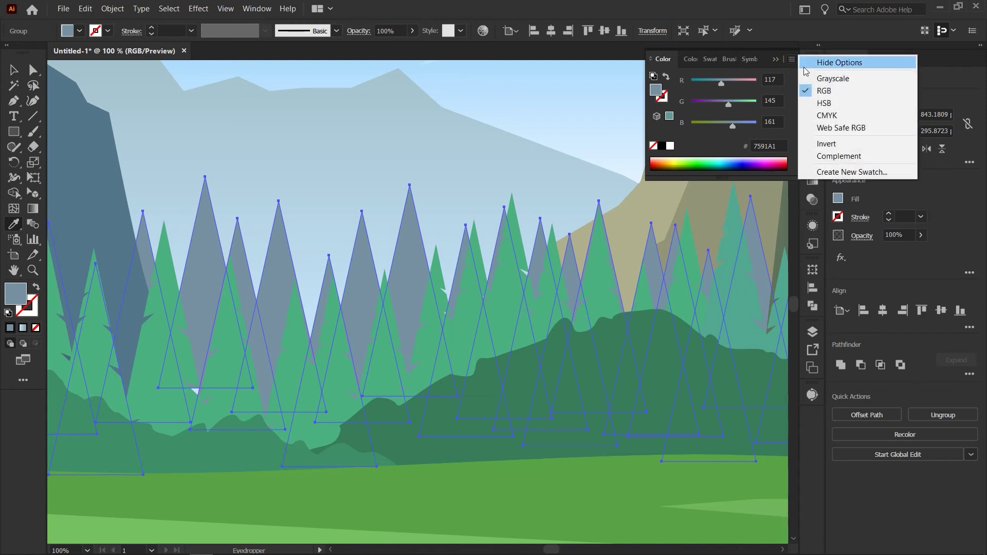
click(834, 105)
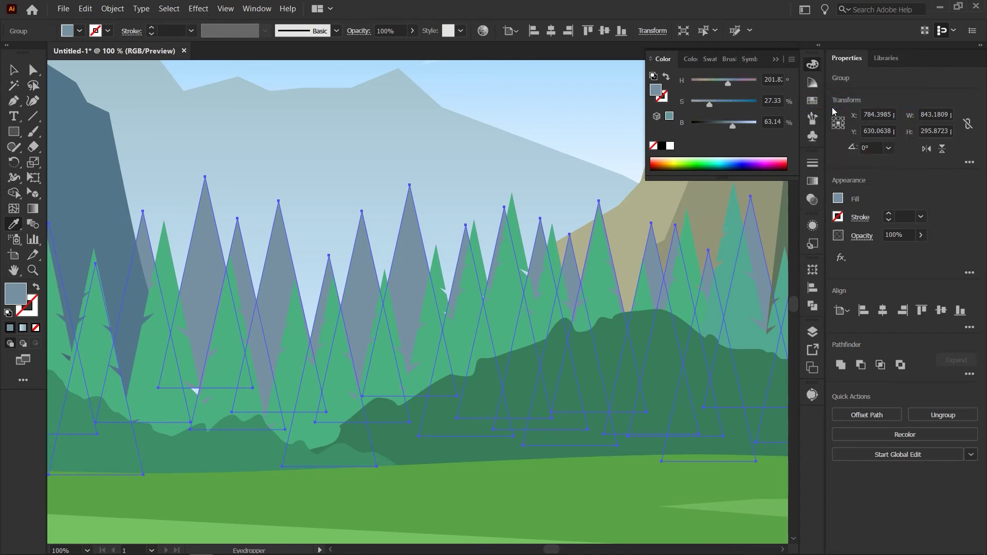
Set the triangular tree group's fill to a more saturated blue, #4B8AA3 (RGB 75, 138, 163).
drag(710, 105, 730, 123)
click(503, 159)
key(ctrl+z)
key(v)
click(557, 128)
click(329, 273)
drag(414, 224, 264, 213)
Isolate the blue tree group and extend the row with triangle copies on both sides to span the valley between the cliffs.
double_click(263, 212)
key(ctrl+minus)
key(ctrl+minus)
drag(133, 237, 430, 318)
click(262, 234)
drag(244, 274, 348, 264)
click(295, 296)
click(392, 280)
drag(373, 301, 435, 299)
click(467, 270)
double_click(489, 230)
drag(322, 302, 578, 290)
click(477, 387)
drag(278, 205, 506, 298)
drag(505, 304, 439, 307)
click(471, 386)
Draw a rectangle about 1191 px wide and 198 px tall in the same blue over the tree bases and leave isolation mode.
key(m)
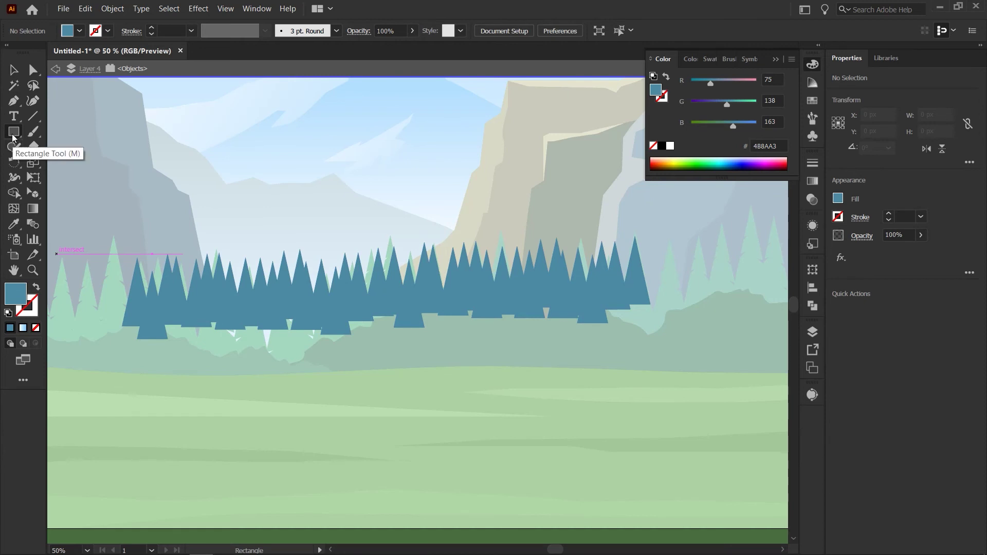
drag(104, 303, 703, 402)
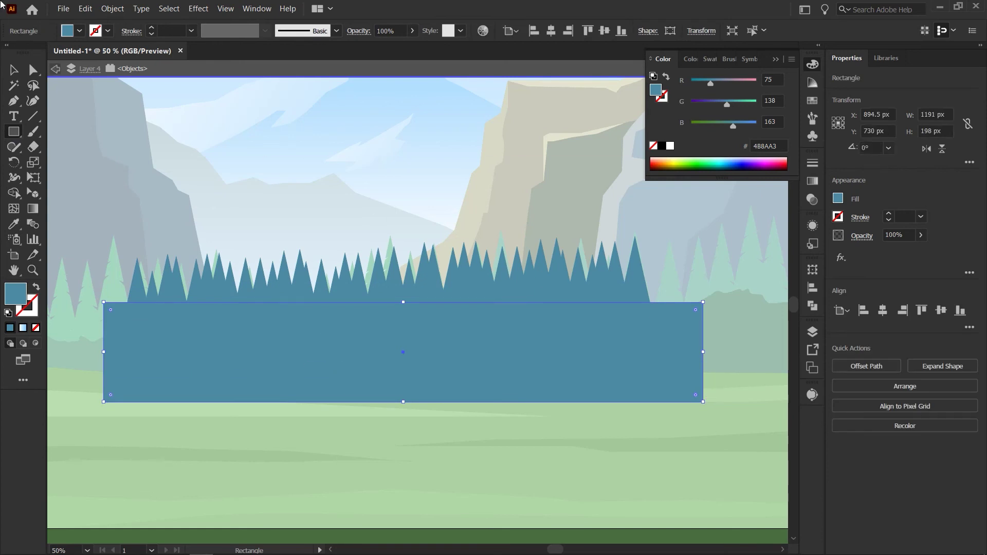
click(53, 71)
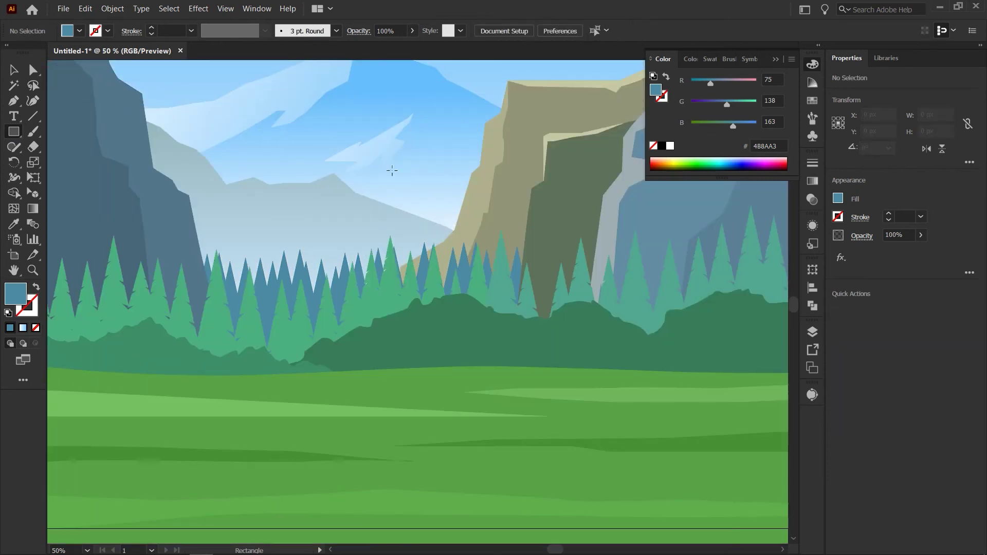
key(v)
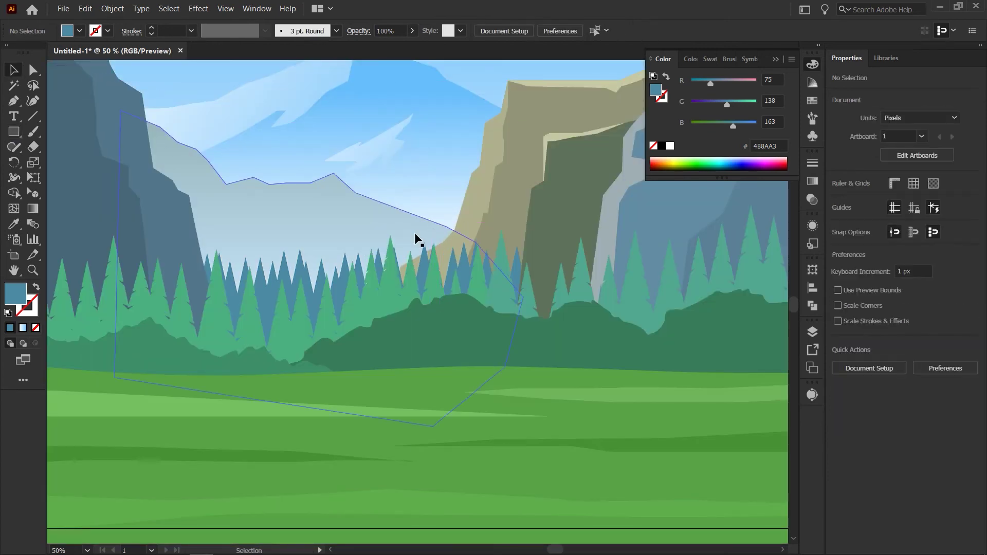
Lock Layer 4, unlock the ground layer and make it active for drawing with the Pen tool.
key(ctrl+minus)
key(ctrl+minus)
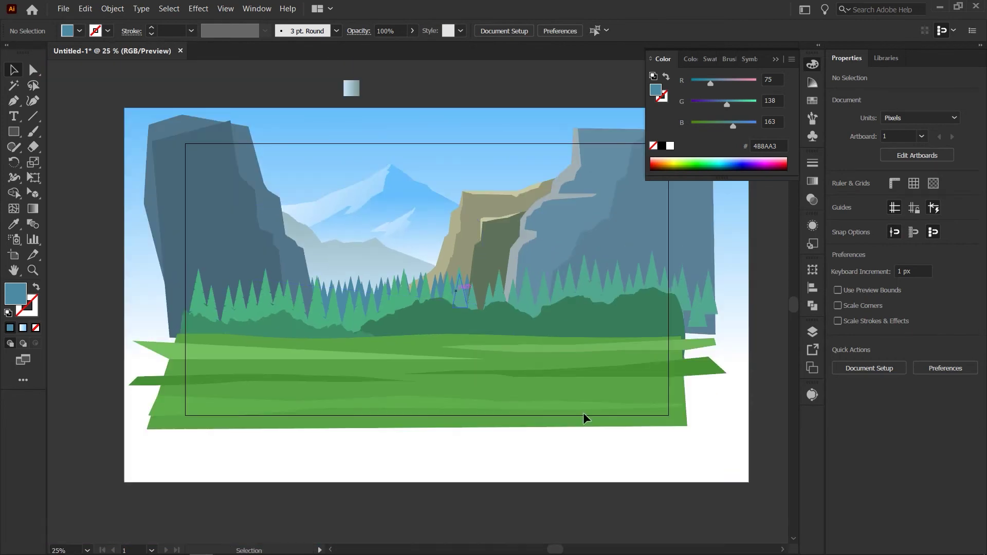
drag(552, 424, 496, 416)
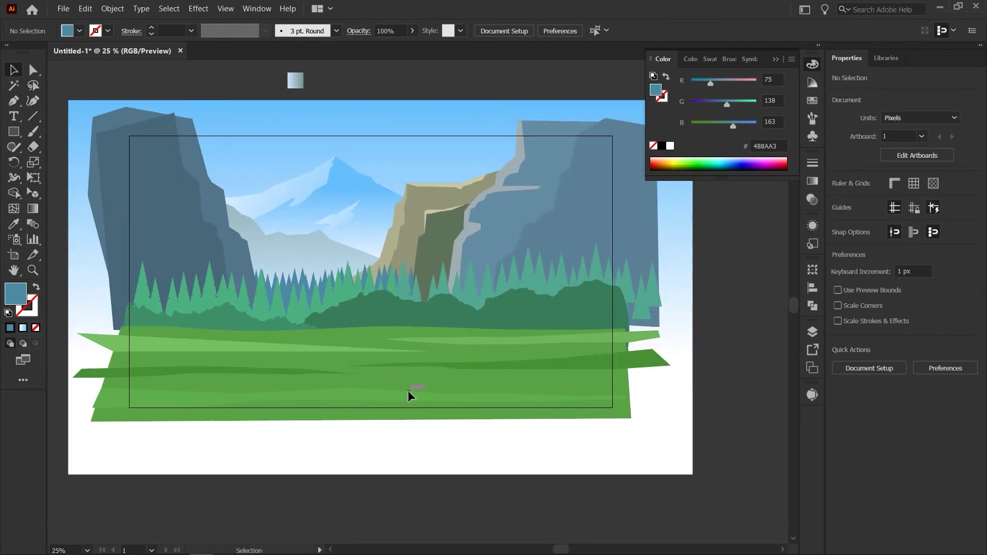
drag(404, 392, 430, 394)
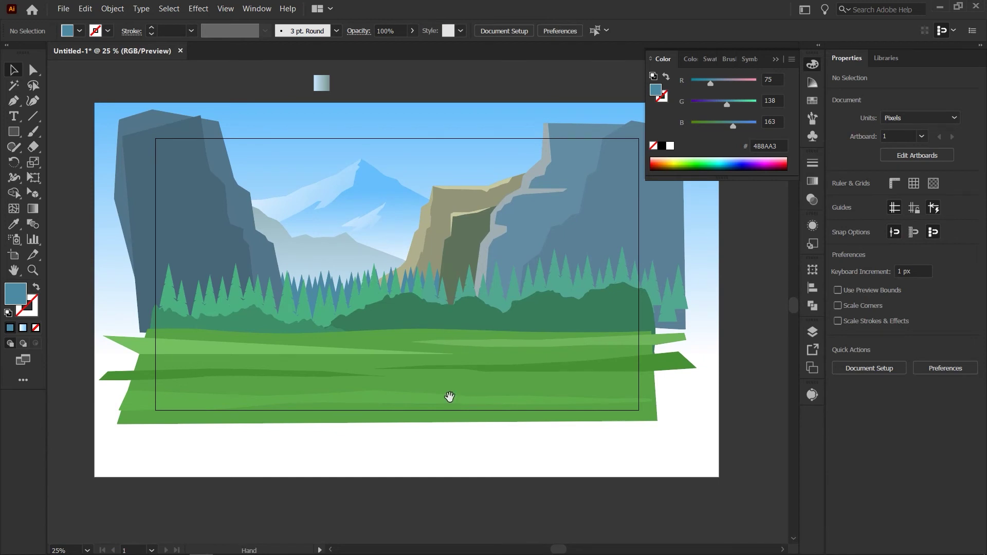
drag(450, 397, 561, 397)
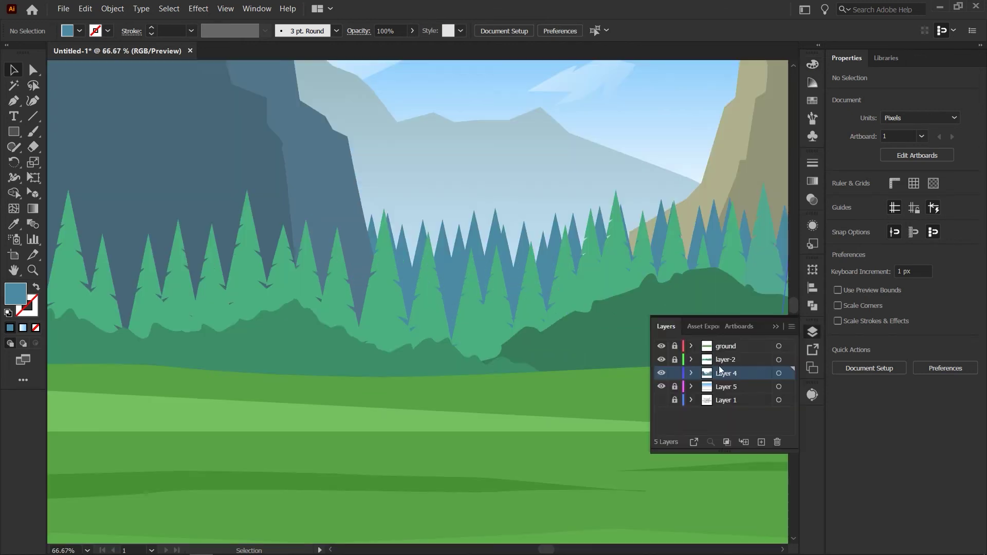
drag(495, 396, 539, 380)
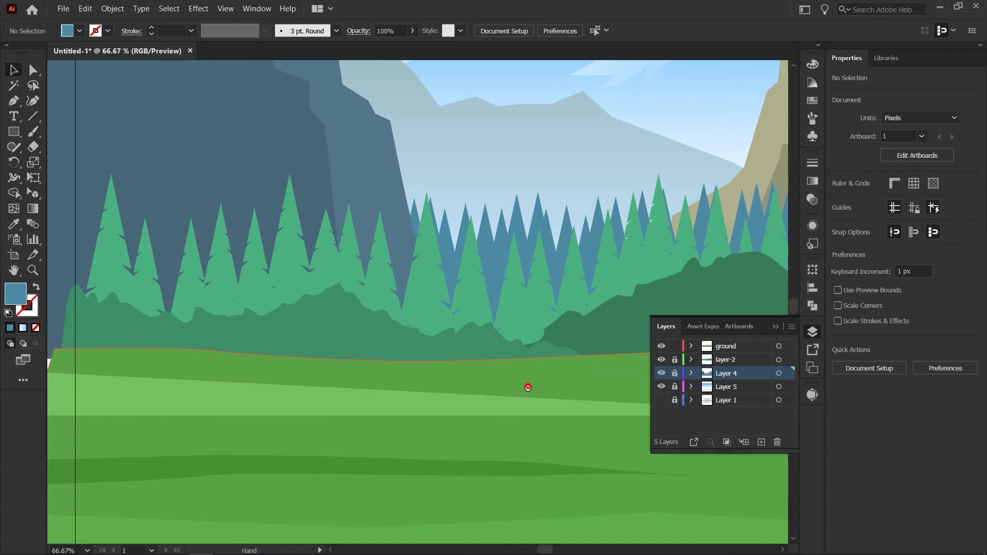
drag(527, 387, 524, 398)
key(p)
click(776, 327)
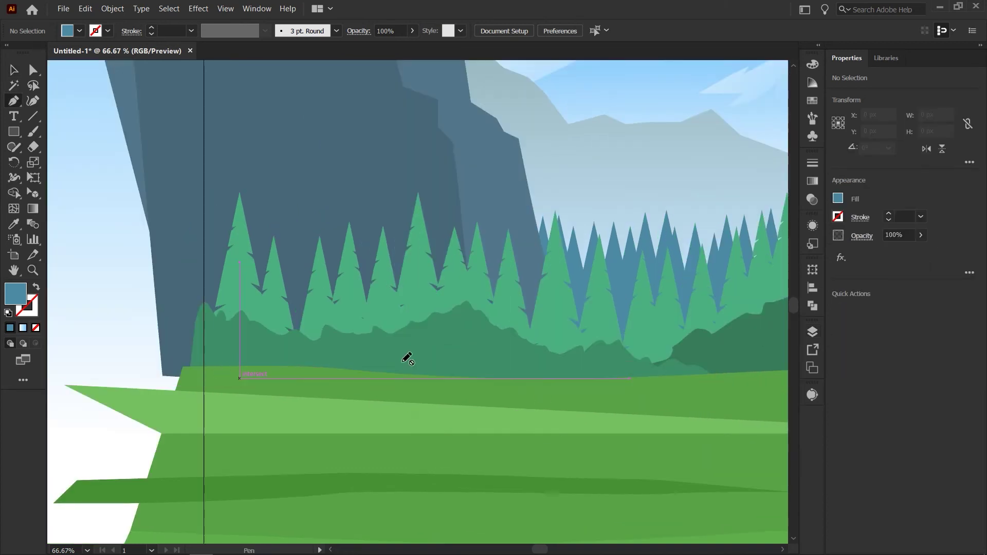
click(813, 332)
click(731, 346)
Outline the jagged top edge of a long low bush from the field's left end to the centre with the Pen tool.
drag(249, 357, 255, 366)
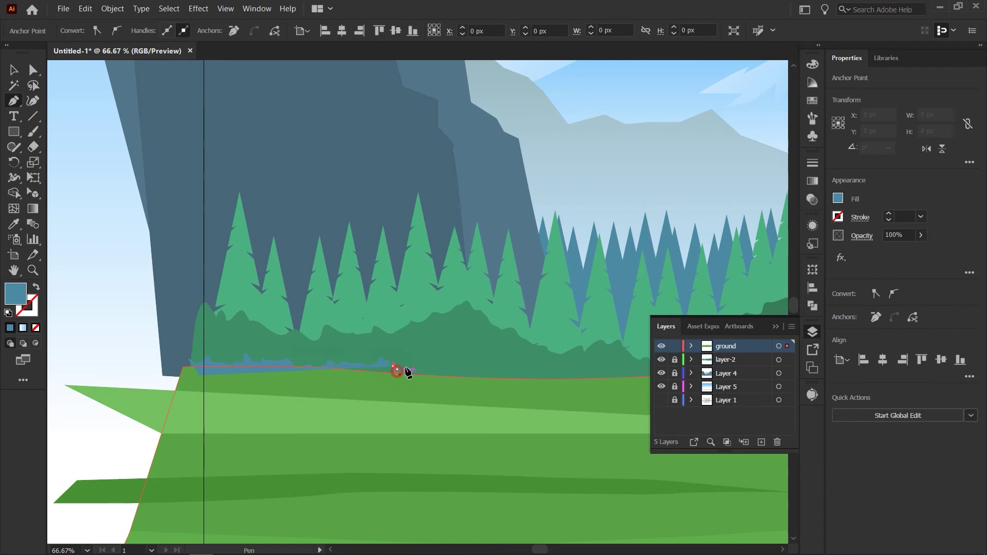
drag(471, 364, 339, 378)
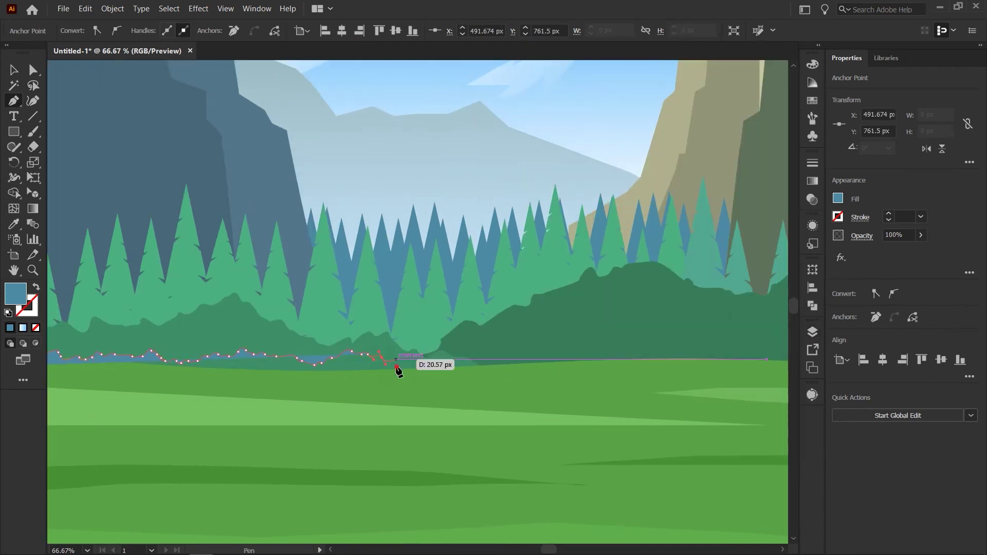
click(532, 370)
drag(542, 353, 556, 349)
click(610, 324)
drag(618, 331, 490, 337)
drag(501, 337, 514, 338)
click(560, 324)
drag(590, 334, 589, 344)
Continue the bush's jagged top edge from the centre past the artboard's right border.
click(616, 345)
click(647, 345)
click(699, 342)
drag(720, 346, 456, 313)
click(514, 298)
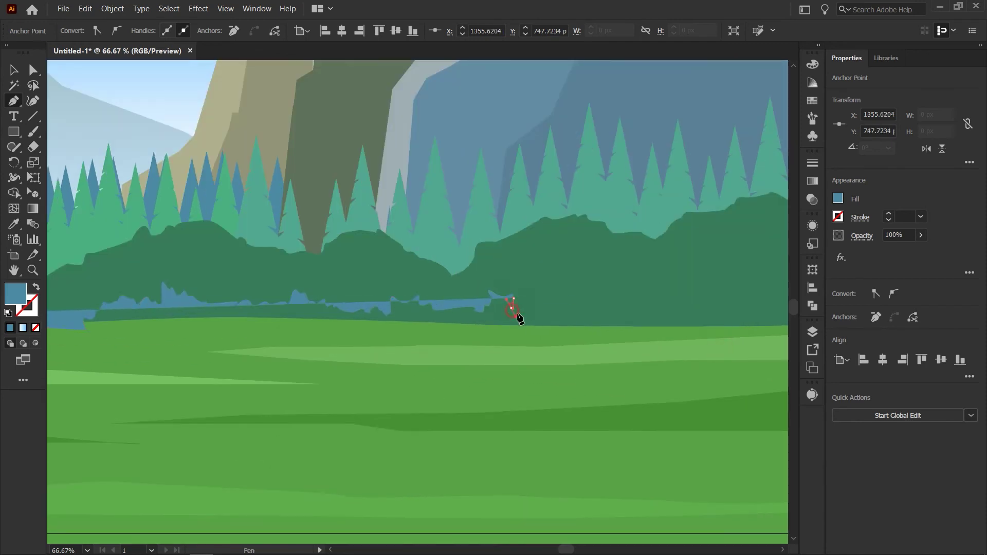
click(562, 319)
click(607, 320)
drag(746, 324, 451, 304)
click(366, 298)
click(409, 286)
click(451, 295)
click(485, 288)
click(545, 309)
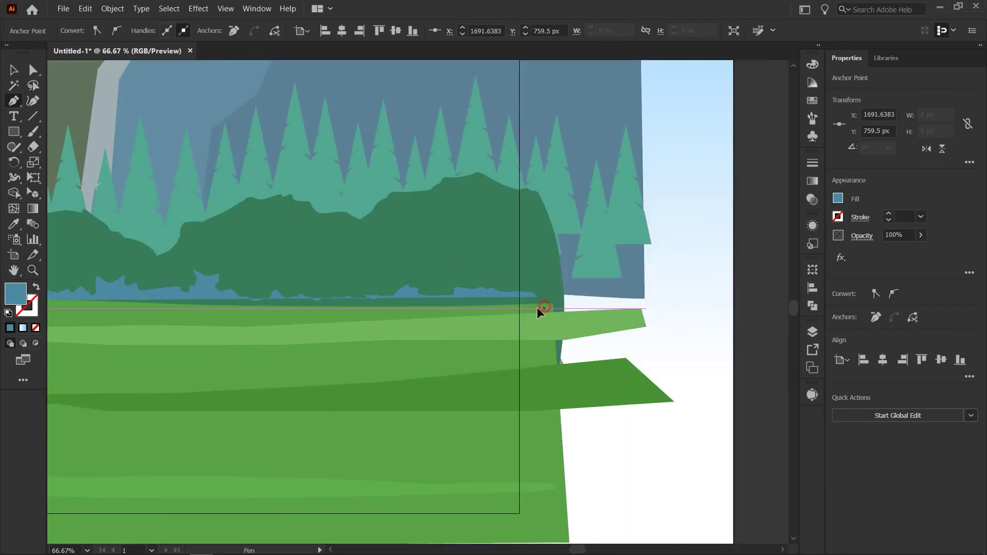
Trace the bush's lower edge back from the right with thin pointed grass tongues over the field.
click(475, 308)
click(344, 322)
click(276, 330)
click(326, 334)
click(252, 335)
drag(175, 334, 435, 317)
click(337, 313)
click(374, 311)
click(263, 318)
click(216, 324)
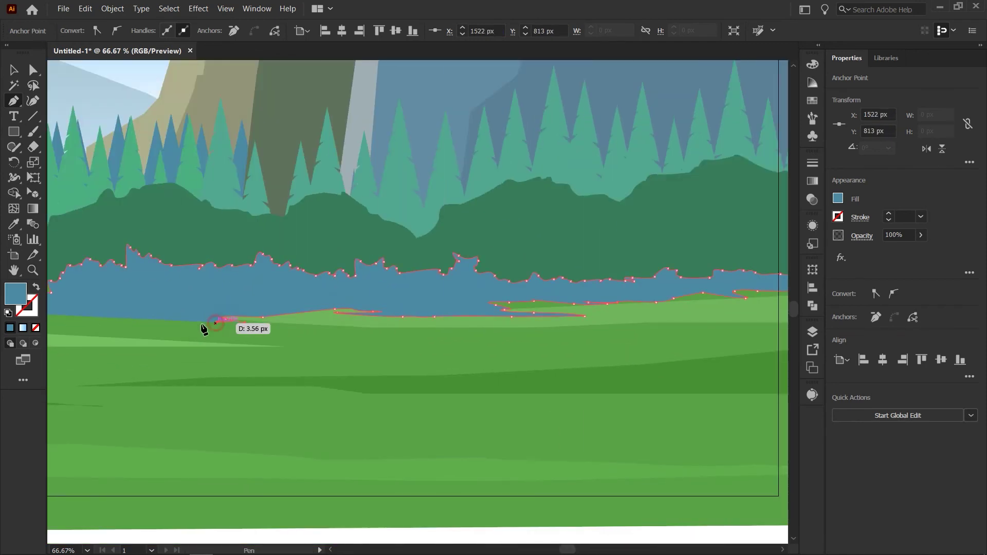
Complete the lower edge with more grass tongues to the left end, closing the bush shape at about 1987 px by 122 px.
click(208, 311)
click(130, 305)
drag(130, 305, 394, 298)
click(339, 297)
drag(308, 297, 301, 298)
drag(155, 304, 374, 298)
click(301, 304)
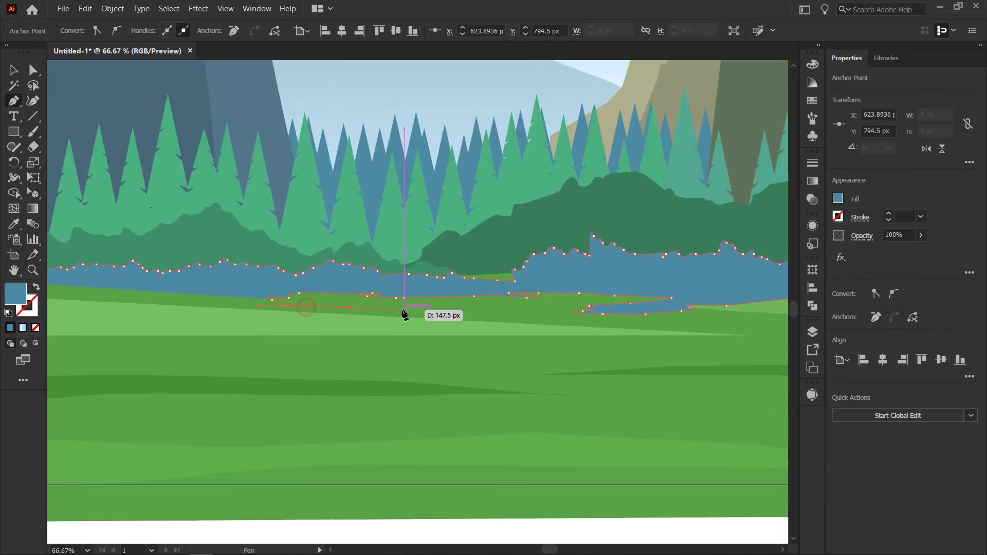
click(446, 311)
drag(292, 308, 535, 304)
click(301, 296)
click(227, 296)
click(316, 294)
drag(221, 286, 200, 285)
Fill the long bush with a sampled field green, switch the colour sliders to HSB and set brightness to 70.2%.
key(i)
scroll(271, 285, right, 5)
click(639, 287)
click(813, 82)
click(792, 60)
click(824, 102)
mouse_move(733, 124)
mouse_down()
mouse_move(726, 101)
mouse_move(737, 123)
mouse_up()
key(v)
click(639, 408)
drag(639, 408, 717, 398)
key(ctrl+shift+a)
Isolate the bush shape and start a wavy shadow outline across its lower part with the Pen tool.
double_click(576, 290)
key(p)
click(336, 312)
click(327, 304)
click(346, 300)
click(350, 293)
click(363, 293)
click(389, 294)
click(402, 288)
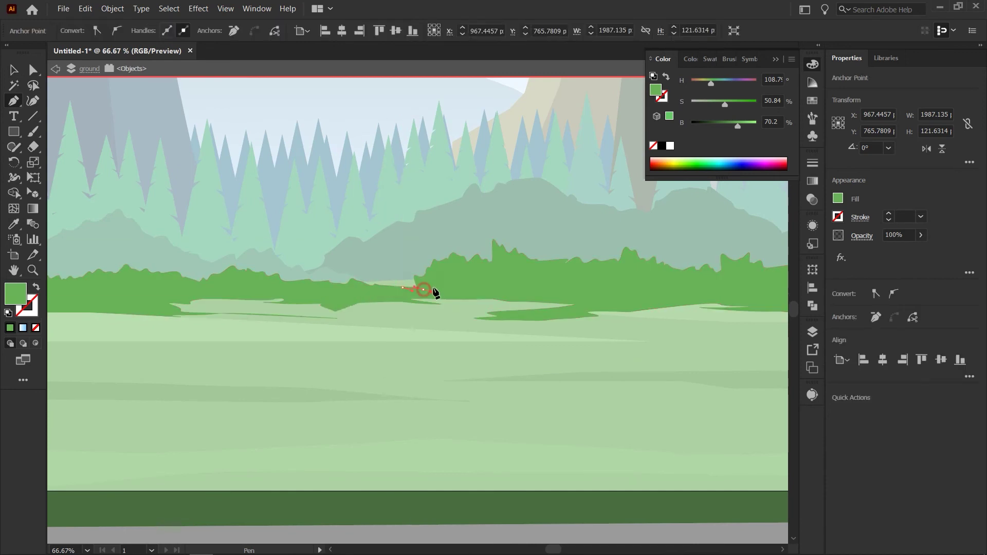
Continue the shadow's wavy edge to the right and close it below the bush.
drag(715, 288, 581, 287)
click(640, 282)
click(633, 287)
click(650, 292)
click(676, 298)
click(703, 298)
click(714, 307)
click(731, 314)
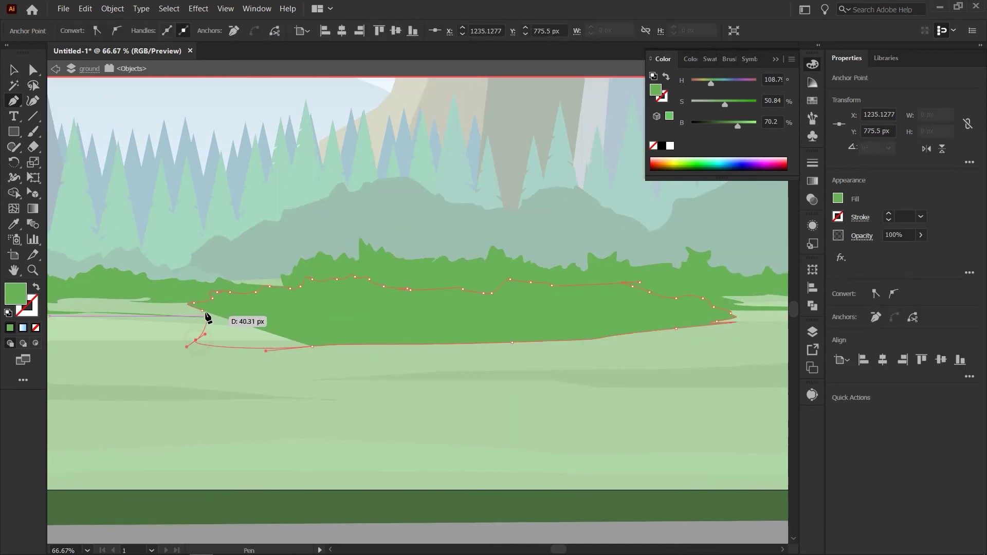
Trim the shadow to the bush with Shape Builder, fill it with a darker green at 61.96% brightness and leave isolation mode.
key(v)
key(ctrl+a)
key(shift+m)
alt+click(438, 335)
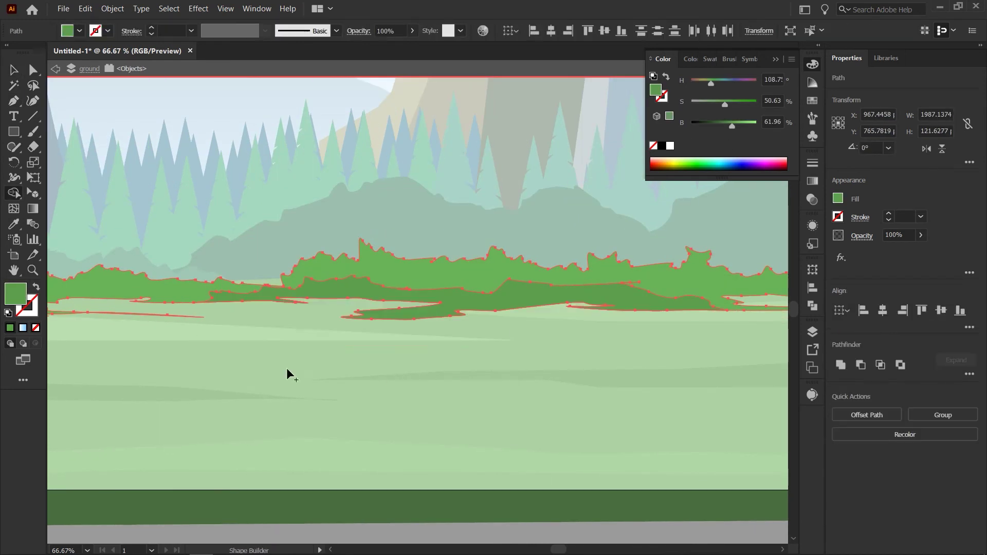
key(v)
double_click(159, 117)
Sample the dark field stripe's green onto the bush shadow shape and fine-tune its shade.
drag(85, 176, 119, 178)
click(406, 300)
key(i)
click(633, 371)
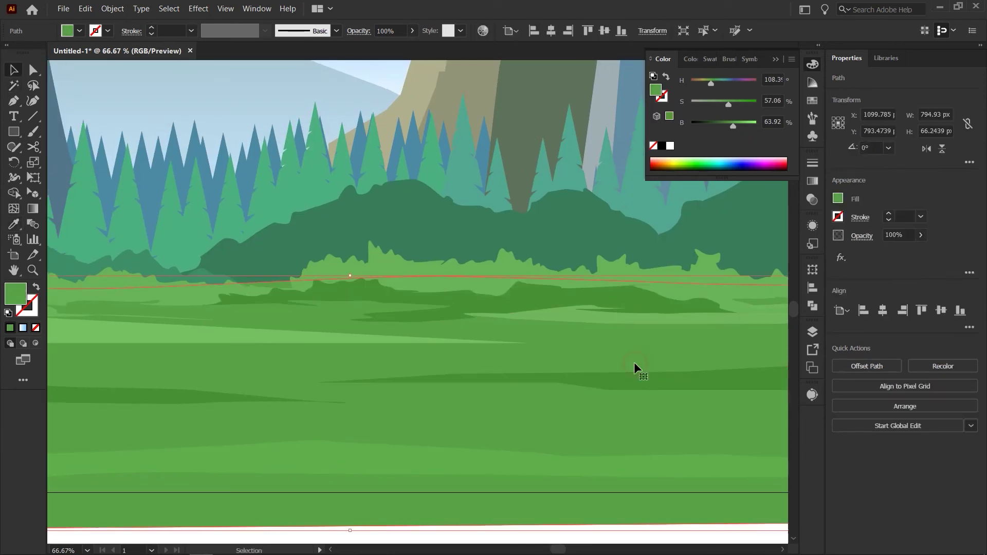
click(488, 281)
drag(737, 125, 730, 125)
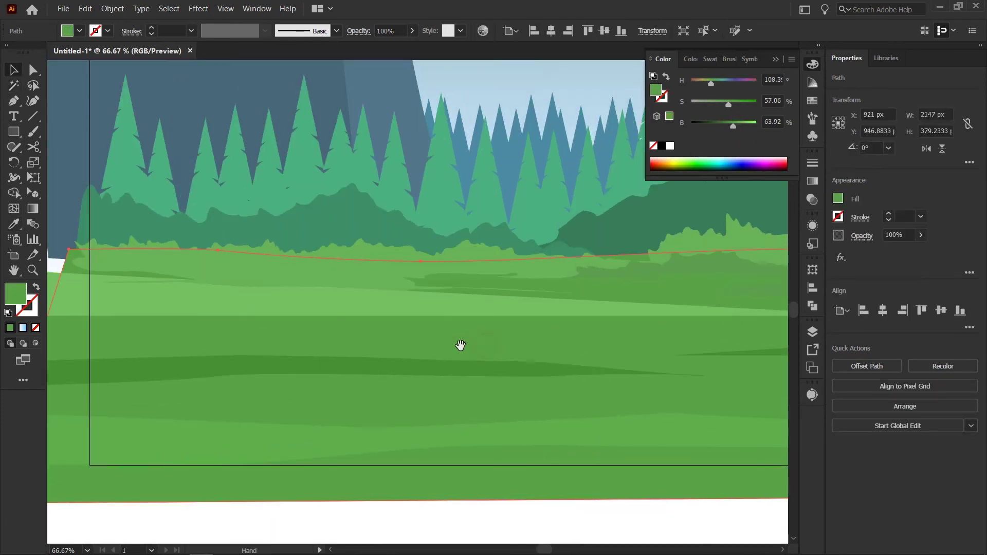
Lower the opacity of the light green field stripe on the left and deselect it.
click(399, 335)
drag(412, 31, 386, 46)
click(509, 354)
key(ctrl+minus)
key(ctrl+minus)
key(ctrl+minus)
key(ctrl+minus)
click(516, 418)
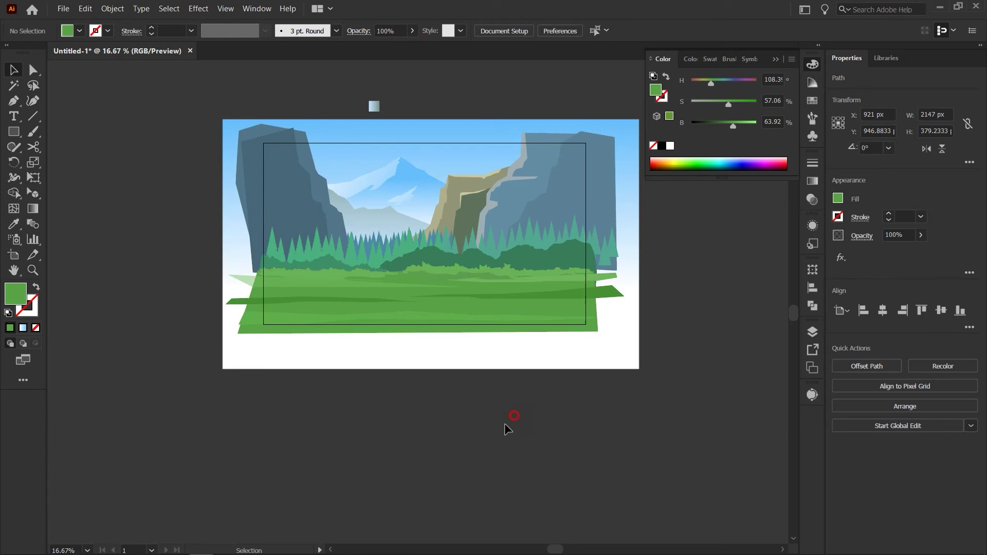
Lock the ground layer, unlock layer-2 and select the dark green hill at the centre.
drag(382, 252, 486, 313)
key(ctrl+plus)
key(ctrl+plus)
key(ctrl+plus)
drag(344, 295, 401, 328)
click(486, 230)
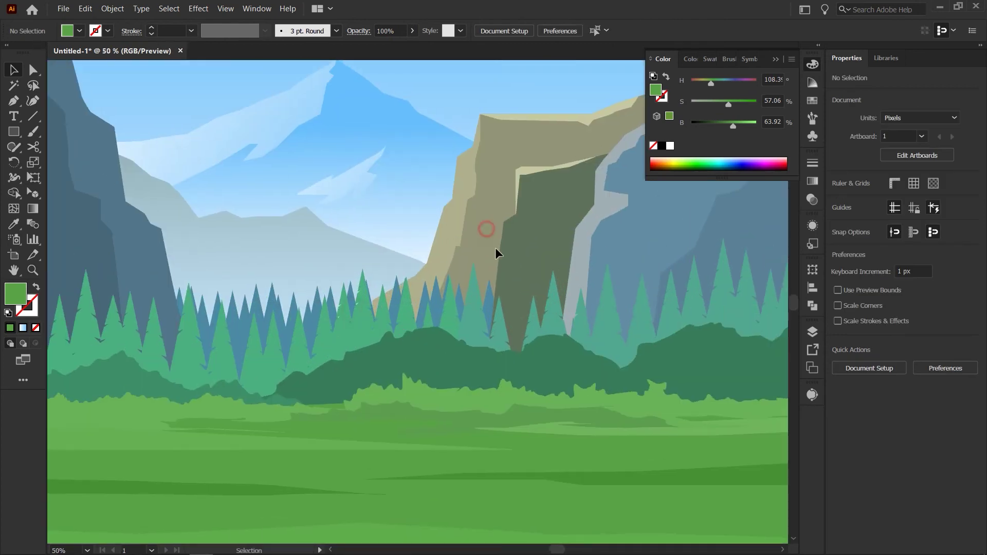
click(813, 332)
click(496, 350)
key(o)
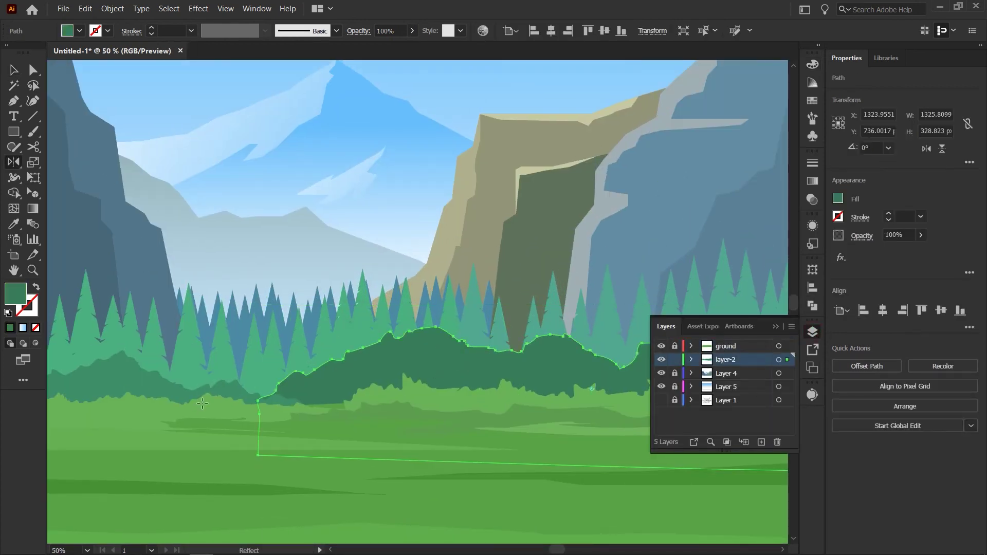
scroll(411, 366, left, 3)
key(p)
scroll(181, 386, left, 3)
Draw a closed, jagged bush shape with a central peak in front of the left trees using the Pen tool.
click(203, 355)
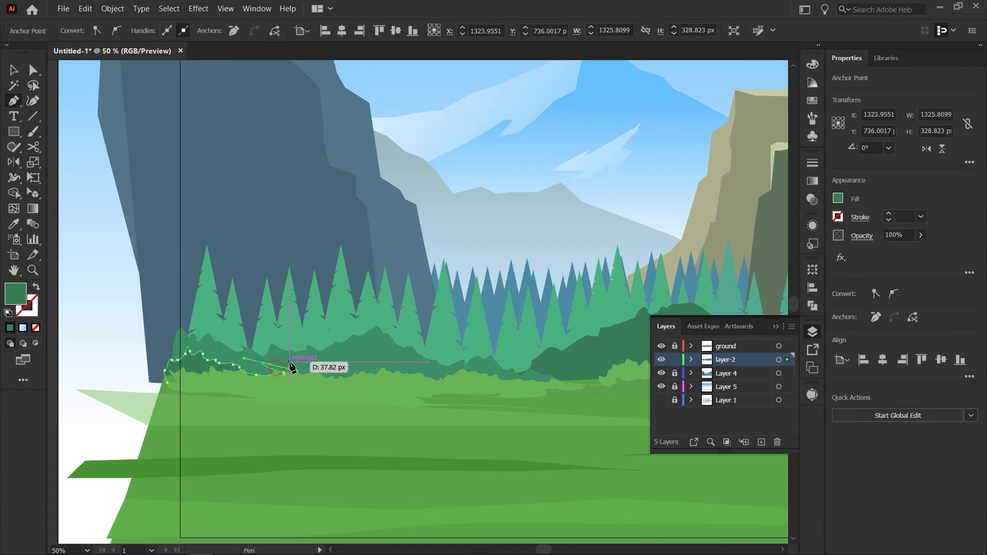
click(354, 330)
click(373, 342)
click(415, 367)
click(443, 375)
click(510, 390)
click(426, 400)
click(225, 400)
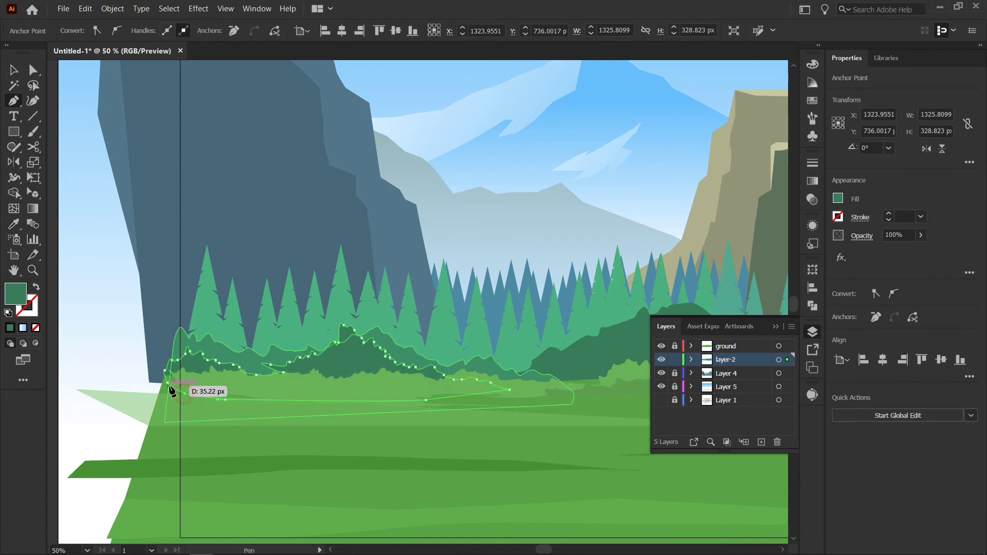
click(167, 382)
Fill the left bush with a bright green at 51.03% saturation and 76.08% brightness and deselect it.
click(812, 64)
drag(740, 126, 742, 127)
drag(729, 104, 712, 83)
drag(742, 125, 724, 102)
key(v)
click(579, 250)
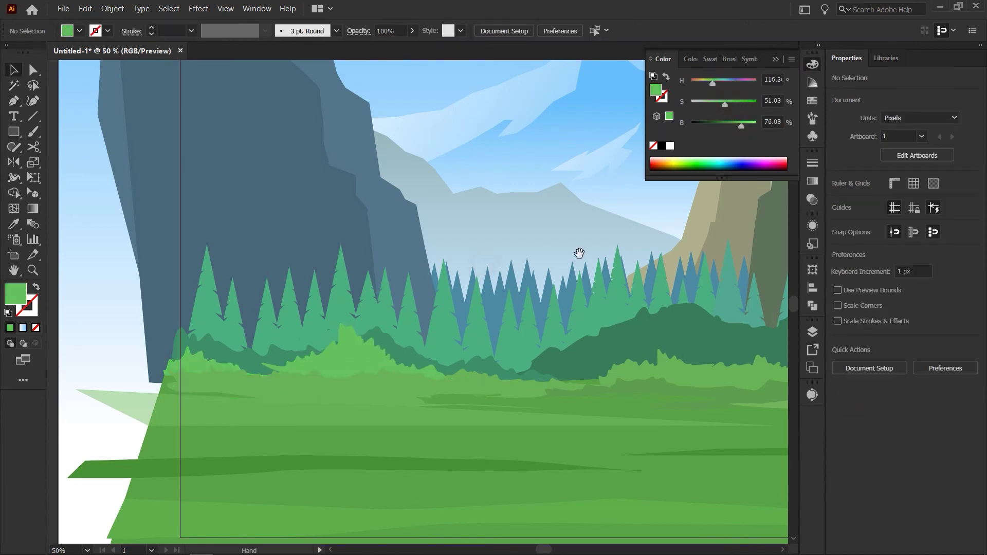
Draw a long, closed, jagged bush shape in front of the right-hand hills, rising to a large mound at the far end, using the Pen tool.
drag(579, 253, 406, 243)
key(p)
click(390, 354)
click(400, 347)
click(466, 340)
click(497, 346)
click(538, 346)
click(560, 329)
click(621, 342)
click(653, 338)
click(671, 358)
click(662, 368)
drag(662, 369, 543, 365)
click(648, 364)
click(641, 355)
click(660, 326)
click(698, 336)
drag(727, 317, 576, 318)
drag(621, 296, 627, 298)
click(667, 275)
click(702, 307)
click(736, 350)
click(712, 374)
click(671, 355)
click(620, 371)
click(591, 370)
click(532, 360)
click(524, 370)
click(387, 375)
click(270, 371)
click(165, 364)
drag(99, 363, 94, 364)
Fill the long right-hand bush with a deep green at 86.21% saturation and 56.86% brightness and deselect it.
key(i)
click(345, 321)
drag(724, 124, 748, 103)
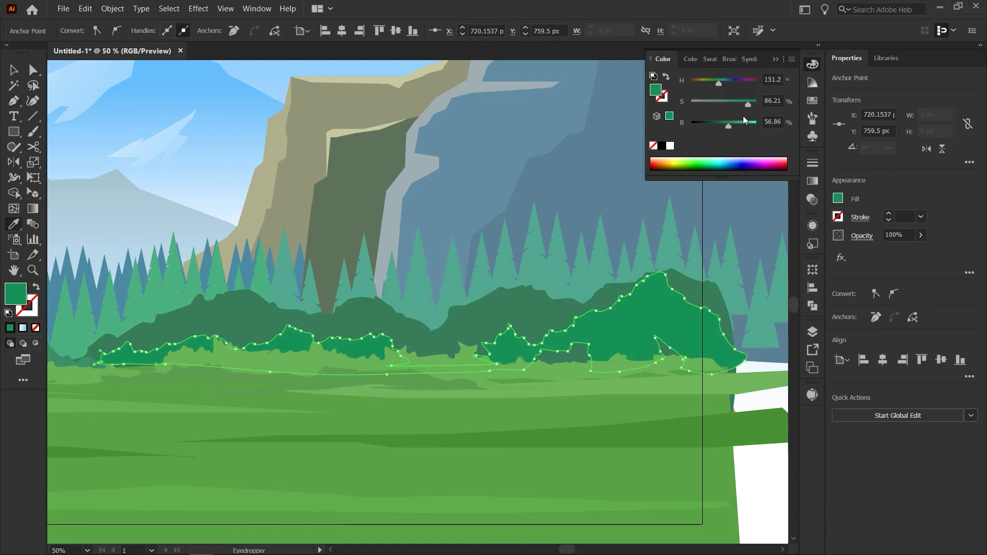
key(v)
click(738, 291)
click(582, 403)
drag(386, 442, 612, 412)
Lock layer-2, unlock Layer 4 and make it the active layer for work on the right cliff.
key(ctrl+minus)
key(ctrl+minus)
key(ctrl+minus)
drag(548, 229, 170, 329)
key(ctrl+plus)
key(ctrl+plus)
key(ctrl+plus)
key(ctrl+plus)
drag(674, 257, 279, 351)
key(p)
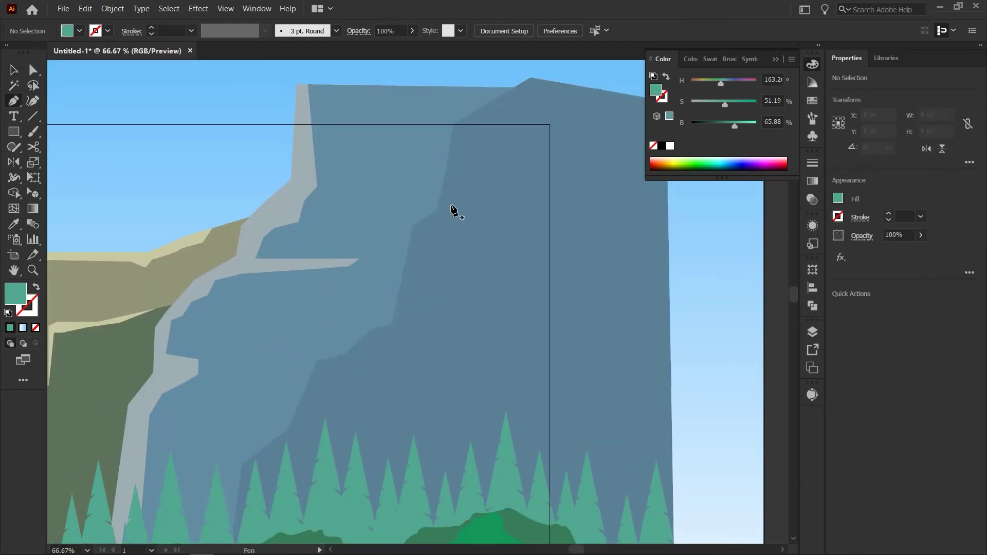
click(812, 332)
click(726, 374)
click(661, 373)
click(662, 374)
Draw a closed, jagged shadow shape down the face of the right blue cliff, from its upper edge to behind the trees, using the Pen tool.
click(405, 89)
click(402, 196)
click(388, 207)
click(386, 233)
click(373, 272)
click(332, 295)
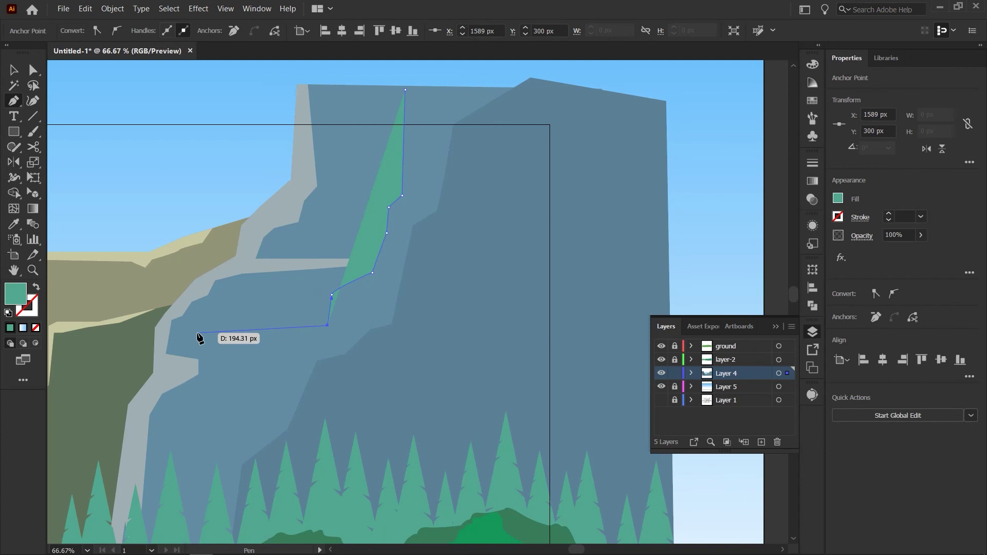
click(230, 313)
click(215, 323)
click(226, 371)
key(ctrl+z)
key(ctrl+z)
key(ctrl+z)
click(220, 347)
click(220, 412)
click(203, 423)
drag(192, 489, 185, 503)
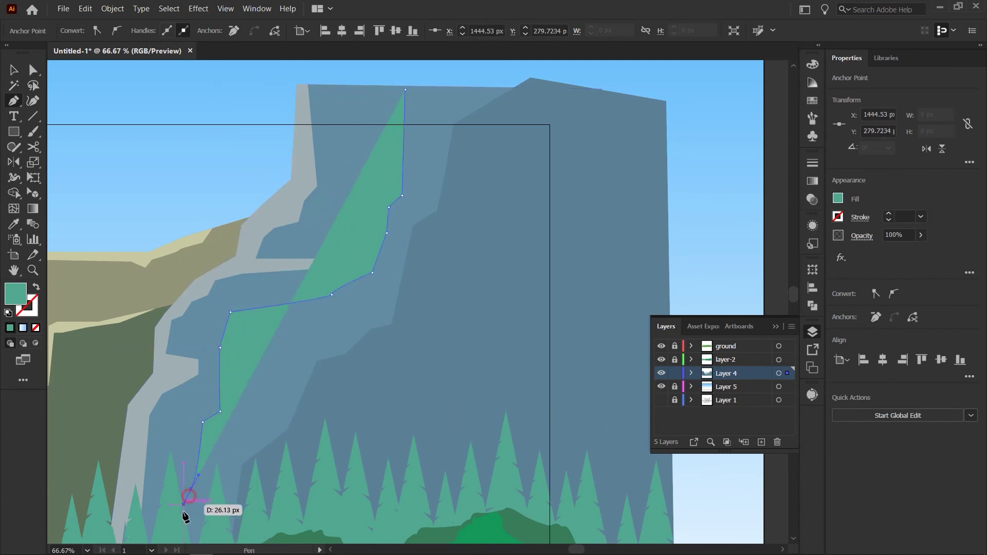
scroll(185, 503, down, 3)
click(448, 487)
click(417, 112)
Fill the cliff shadow with a darker blue at 39.26% saturation and 52.94% brightness, send it backward and deselect it.
key(i)
click(586, 156)
click(813, 64)
drag(729, 125, 727, 125)
key(v)
key(ctrl+[)
key(ctrl+shift+a)
Draw a closed, angular rock shape on the tan cliff around its dark green recess using the Pen tool.
drag(260, 376, 612, 330)
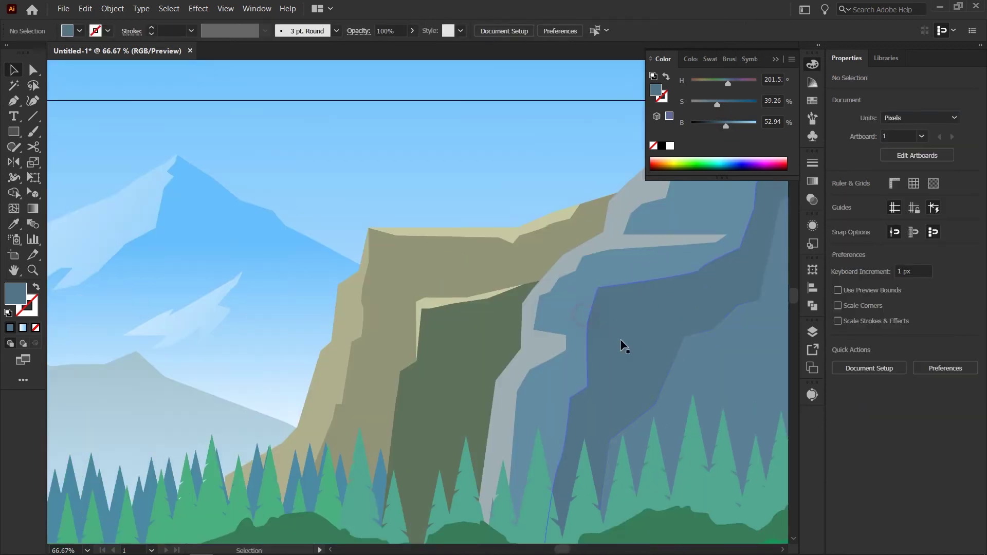
drag(437, 427, 618, 334)
key(p)
drag(307, 318, 265, 372)
click(705, 220)
click(644, 235)
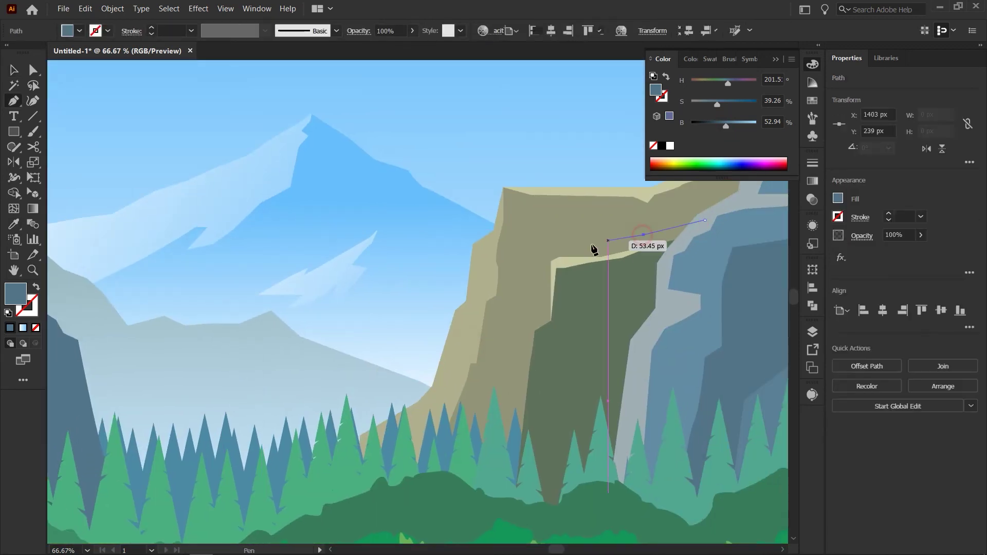
click(592, 244)
click(551, 258)
click(532, 264)
click(533, 291)
click(687, 477)
click(705, 220)
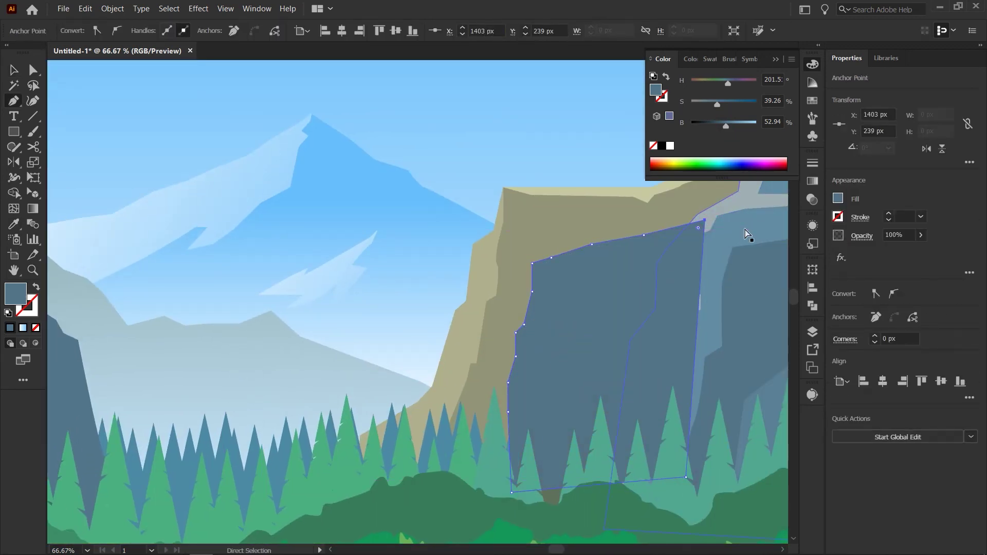
Send the new rock shape behind the recess, fill it with tan at 22.09% saturation and 63.92% brightness and deselect it.
key(ctrl+bracketleft)
key(ctrl+bracketleft)
key(i)
click(610, 185)
mouse_move(737, 125)
mouse_down()
mouse_move(721, 121)
mouse_move(732, 124)
mouse_up()
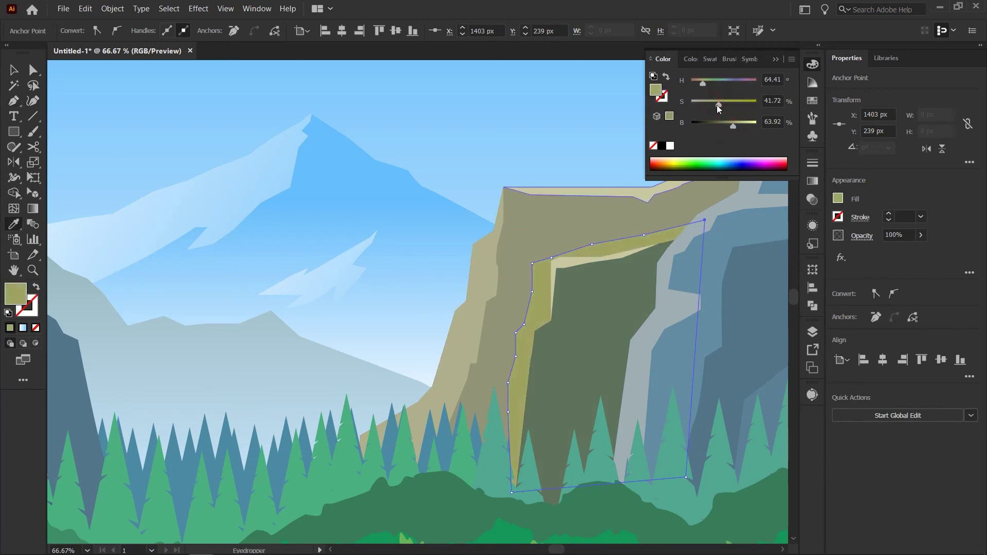
key(v)
click(612, 154)
drag(539, 311, 530, 302)
click(520, 131)
Draw a narrow triangular tree about 45 px tall in the sky above the tan plateau using the Pen tool.
key(ctrl+minus)
key(ctrl+minus)
key(ctrl+minus)
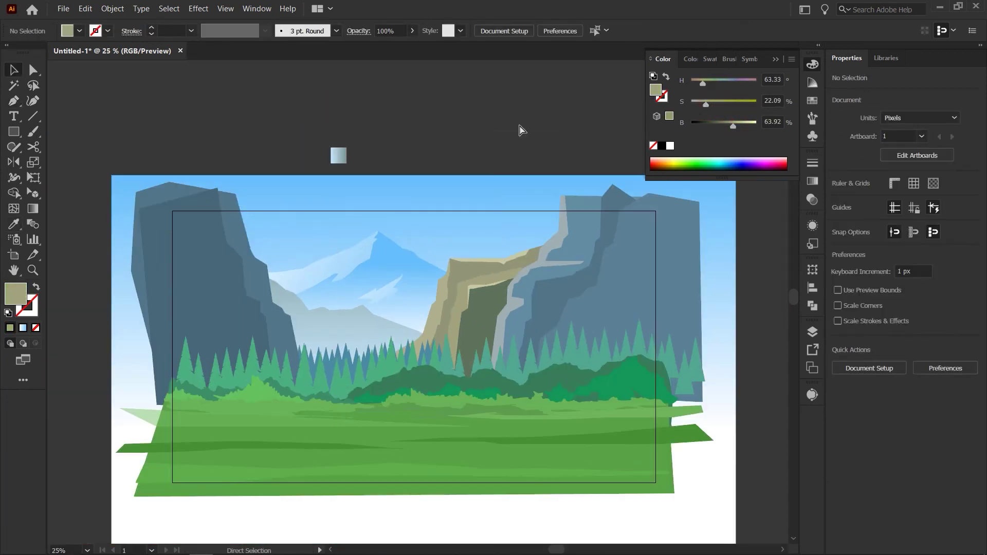
key(ctrl+equal)
key(ctrl+equal)
key(ctrl+equal)
key(ctrl+equal)
drag(507, 242, 340, 338)
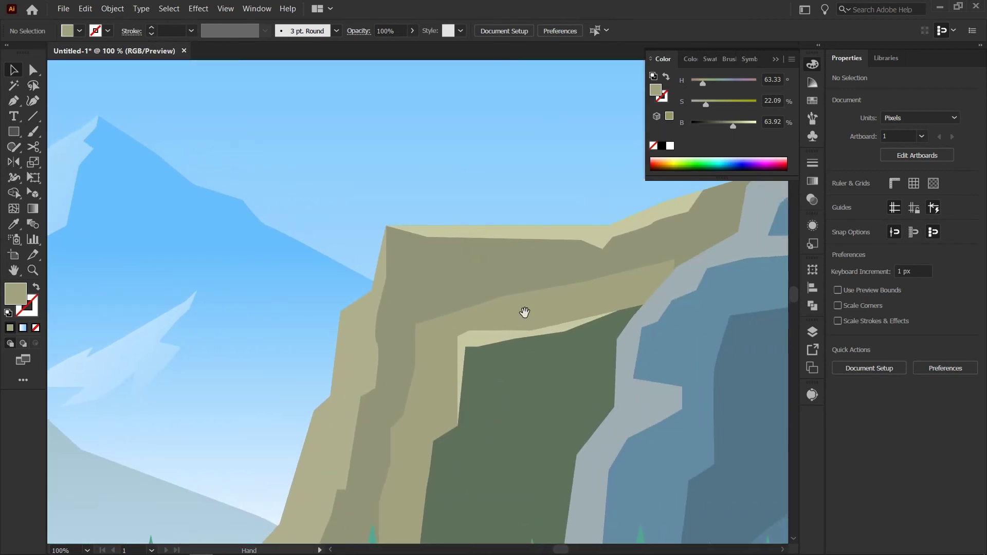
drag(489, 365, 392, 467)
key(p)
drag(337, 326, 288, 376)
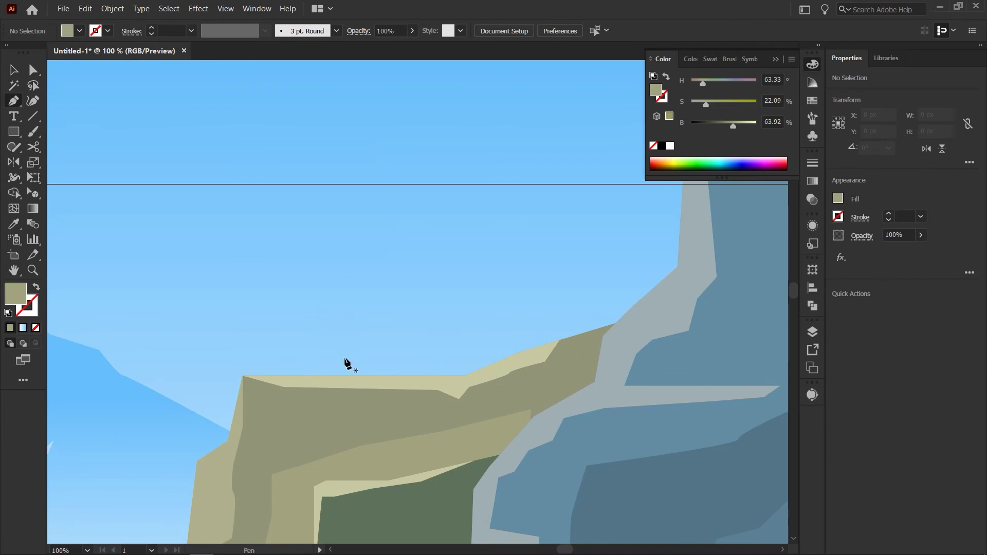
drag(359, 363, 432, 361)
key(ctrl+equal)
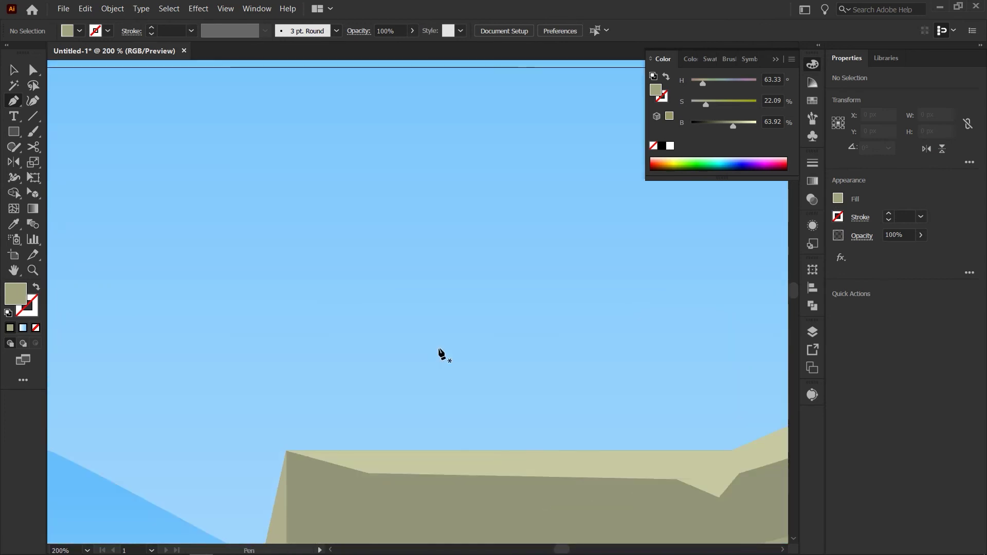
click(423, 231)
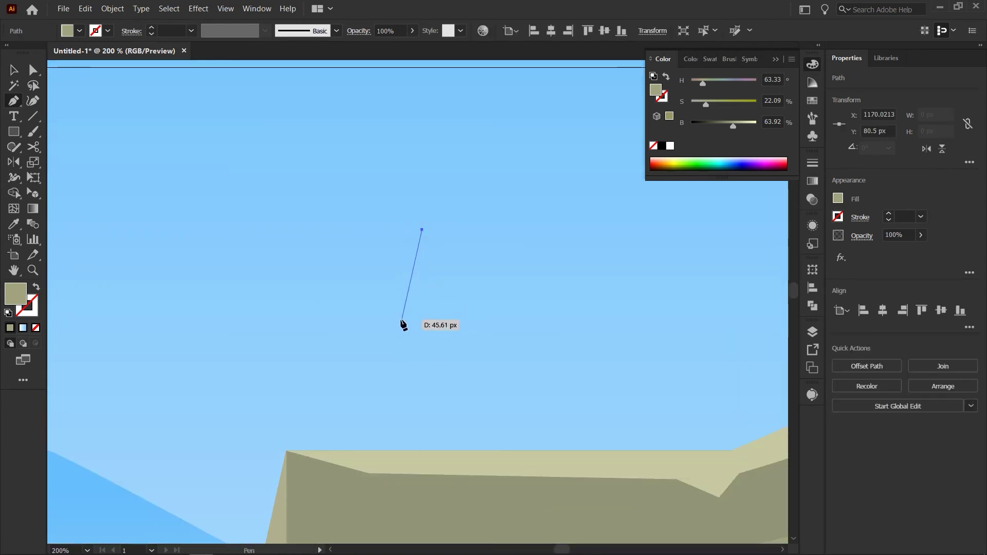
click(402, 320)
click(448, 320)
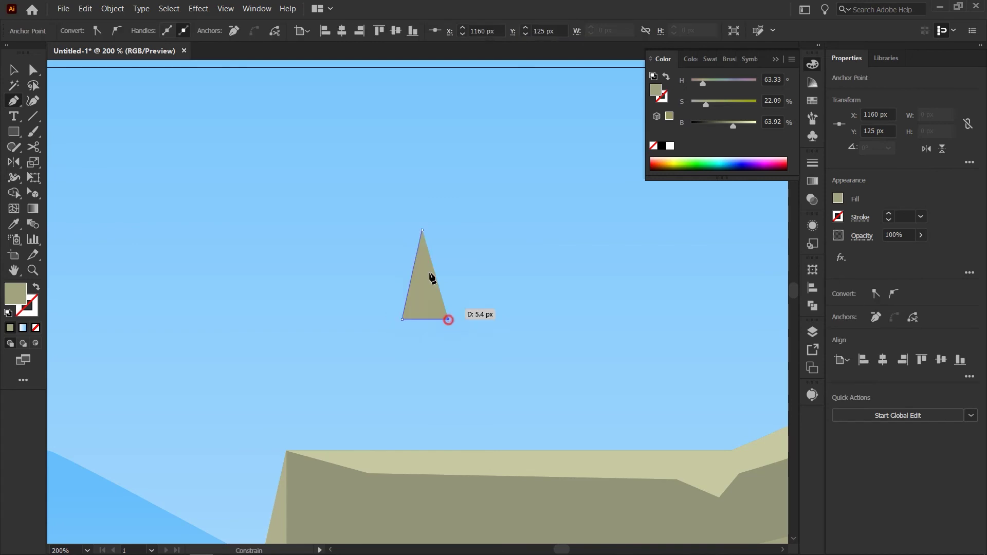
click(422, 230)
Move the triangular tree onto the tan plateau, narrow it, and duplicate it into a row of trees with varied heights.
key(v)
drag(427, 288, 370, 417)
drag(395, 407, 392, 406)
drag(355, 417, 379, 418)
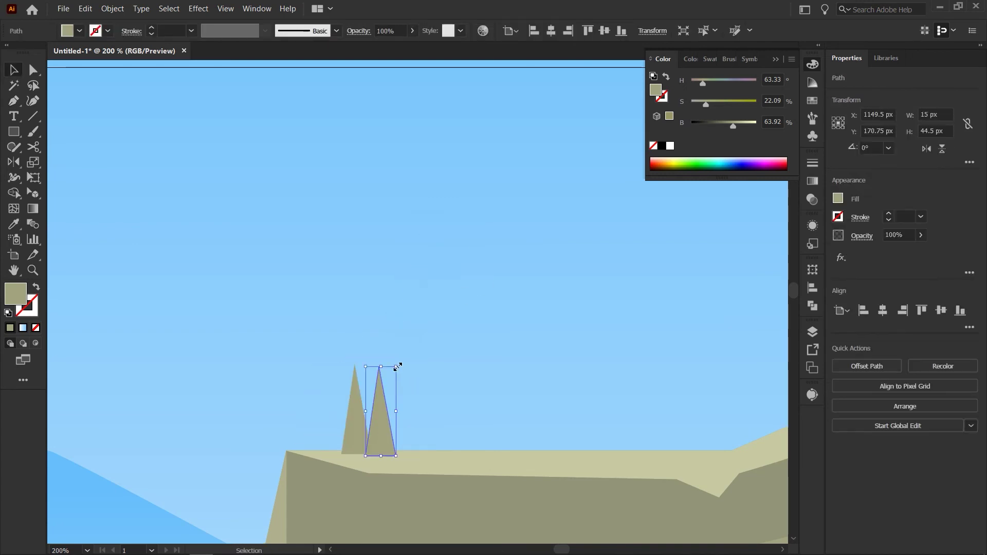
drag(397, 367, 398, 383)
drag(380, 437, 416, 443)
drag(416, 442, 544, 445)
drag(544, 446, 620, 448)
drag(620, 448, 703, 448)
click(560, 417)
Vary the tree heights further and place more tree copies along the plateau and the rising slope beside the grey cliff.
drag(575, 375, 574, 398)
drag(493, 392, 204, 324)
drag(432, 306, 387, 347)
mouse_move(401, 365)
mouse_down()
mouse_move(600, 302)
mouse_move(569, 312)
mouse_up()
drag(569, 312, 551, 325)
mouse_move(551, 326)
mouse_down()
mouse_move(531, 340)
mouse_move(521, 332)
mouse_up()
drag(364, 343, 454, 318)
Draw irregular ground patches beneath the trees on the plateau and slope using the Pen tool.
key(p)
drag(213, 370, 241, 372)
click(404, 376)
click(526, 364)
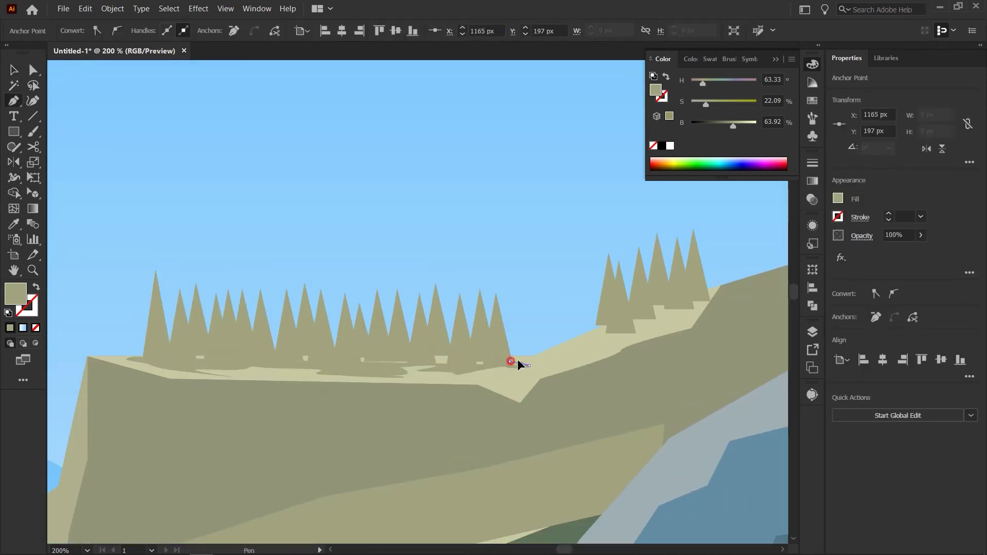
click(716, 293)
click(416, 248)
click(127, 359)
Select the plateau trees with their ground patches, fill them with green at 49.67% saturation and 60% brightness, and deselect them.
key(v)
shift+click(168, 377)
click(404, 220)
drag(129, 319, 663, 267)
shift+click(677, 267)
shift+click(694, 267)
drag(703, 82, 725, 104)
drag(734, 124, 730, 135)
click(566, 247)
Apply the plateau trees' green to the remaining tan piece beside the slope trees and deselect it.
click(577, 350)
key(i)
click(617, 309)
key(v)
click(492, 235)
scroll(493, 238, down, 6)
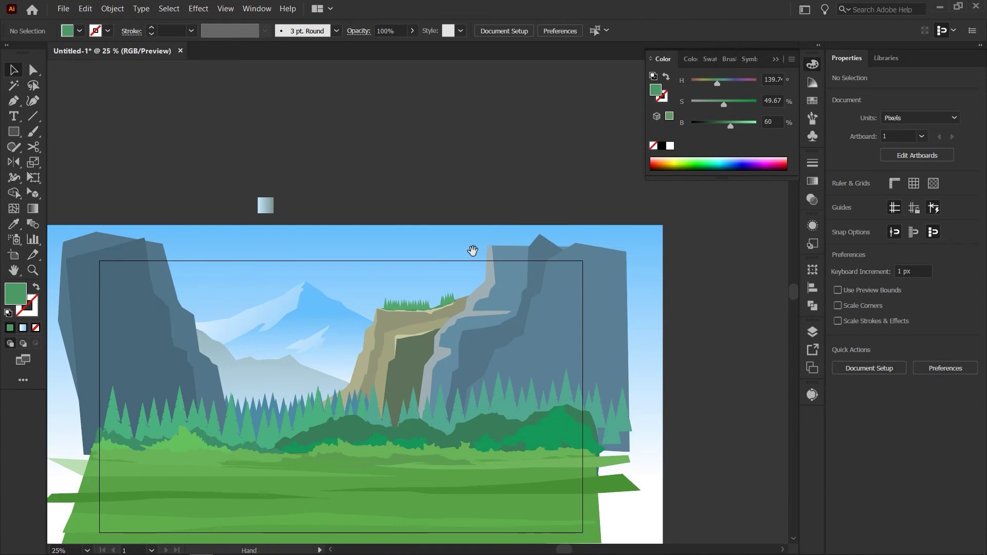
drag(472, 251, 521, 252)
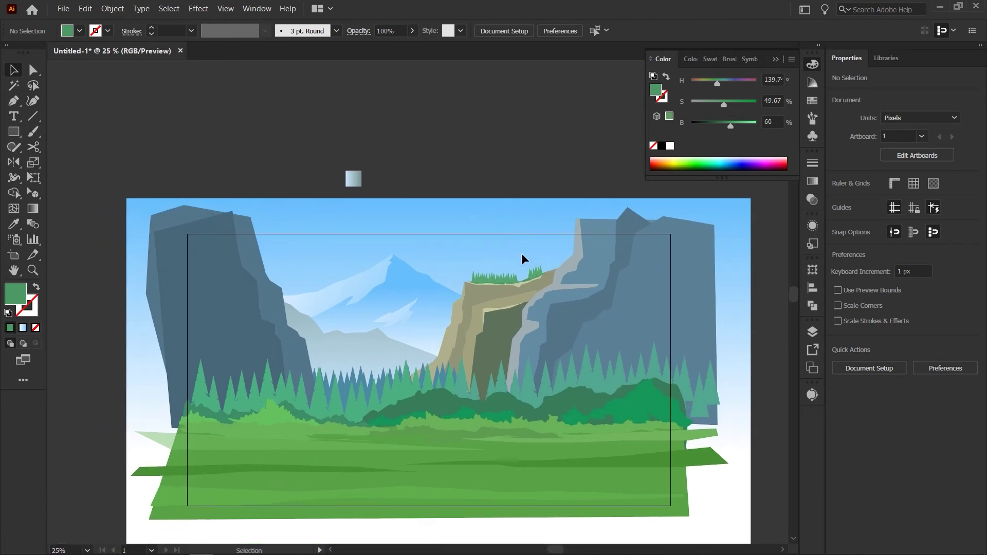
Draw a long, irregular flat cloud shape across the sky in front of the distant mountain with the Pen tool.
key(space)
drag(592, 399, 599, 395)
key(space)
drag(586, 355, 643, 369)
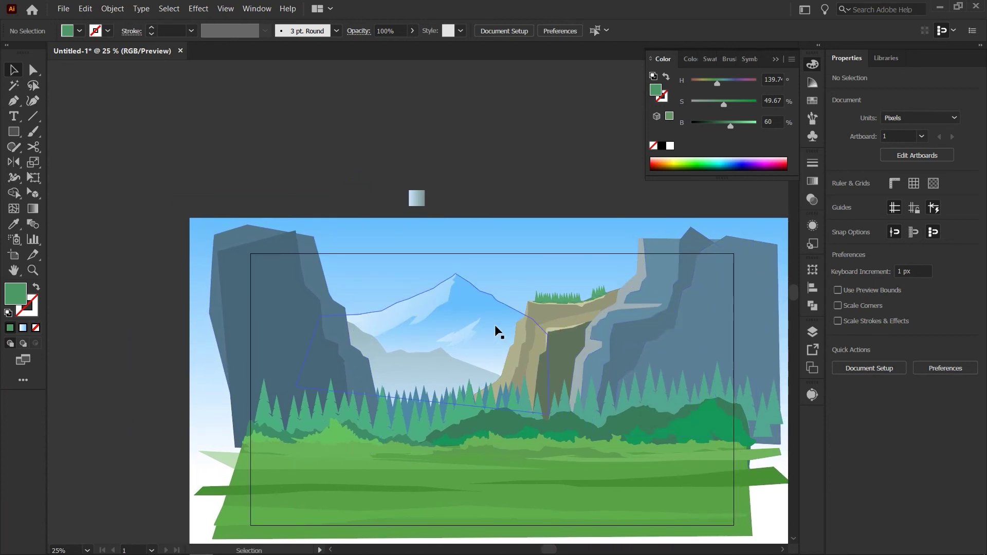
key(p)
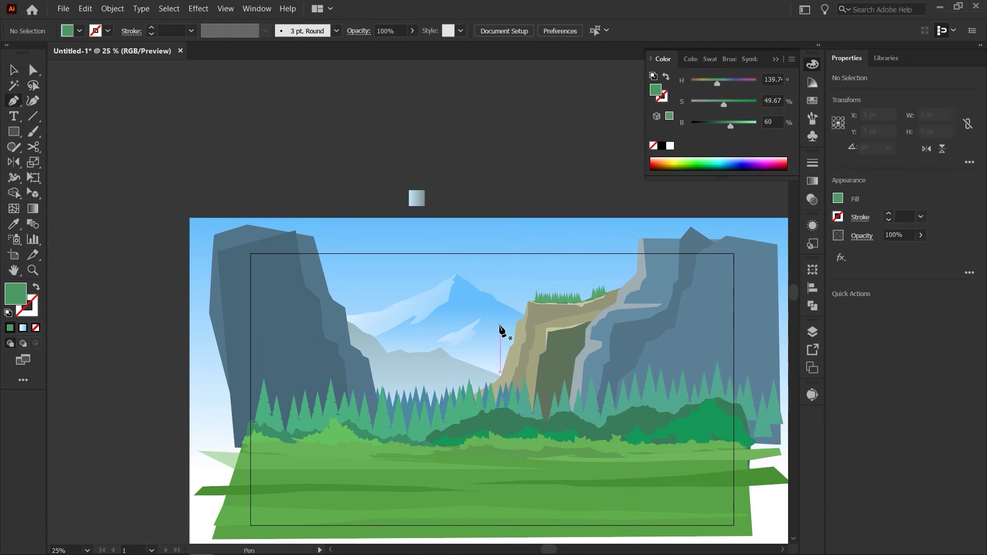
key(v)
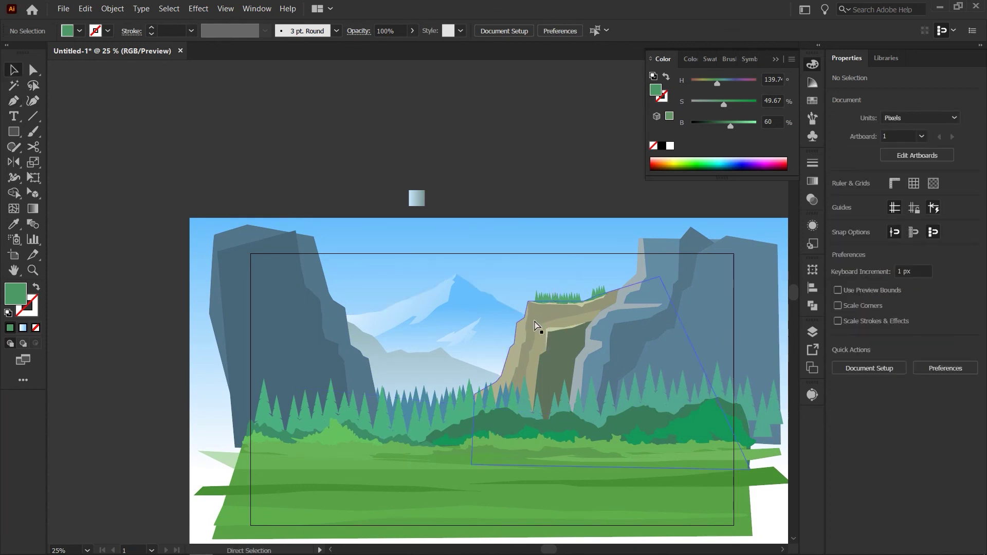
key(ctrl+plus)
key(p)
drag(523, 385, 491, 392)
drag(422, 387, 390, 393)
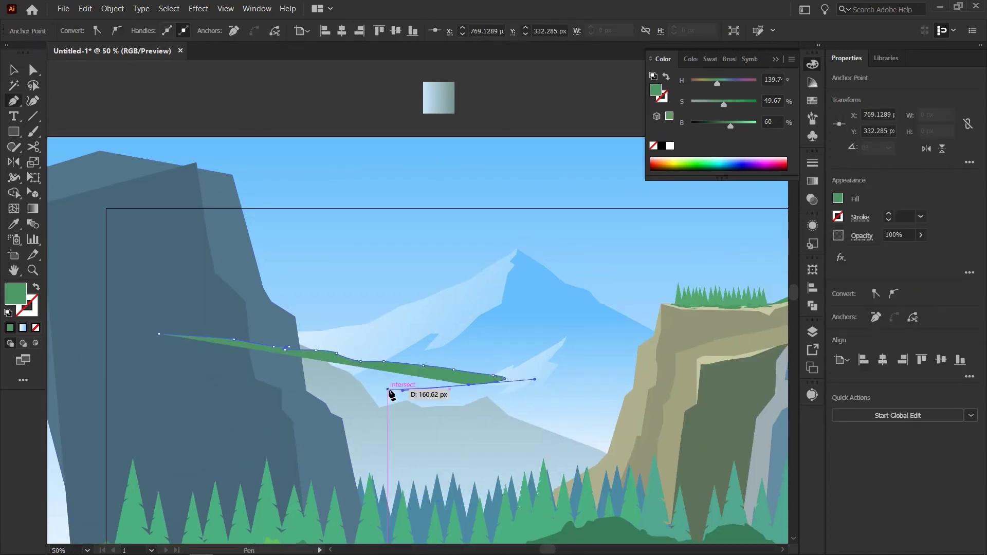
drag(566, 330, 446, 327)
drag(444, 318, 339, 322)
drag(242, 331, 270, 340)
drag(414, 347, 463, 347)
drag(646, 319, 551, 319)
key(v)
Fill the cloud with white and duplicate it toward the left cliff.
double_click(16, 293)
click(326, 199)
click(624, 205)
scroll(463, 222, down, 3)
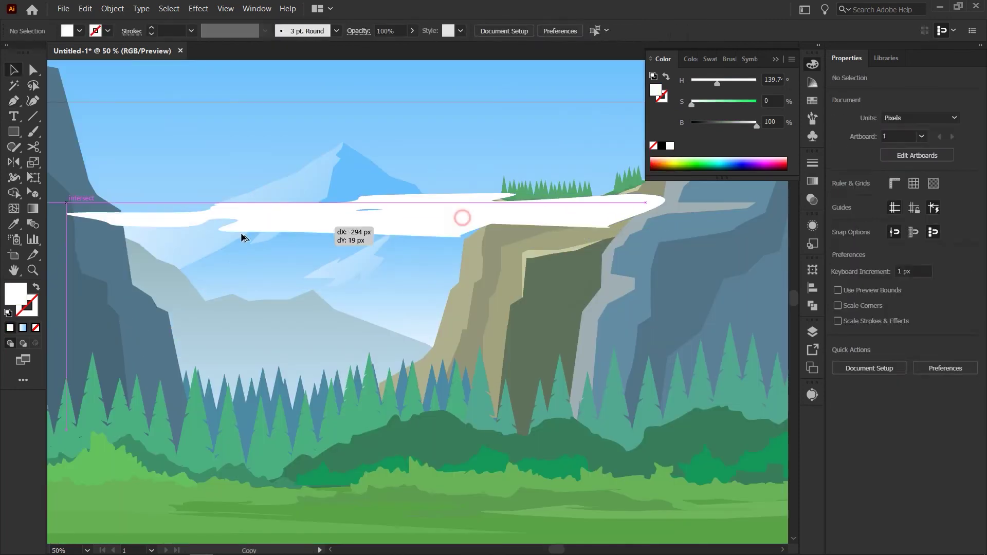
Cut the white clouds, unlock Layer 4 and paste them onto that layer.
scroll(462, 222, left, 4)
click(168, 118)
key(ctrl+x)
click(812, 331)
click(675, 374)
click(726, 374)
key(ctrl+b)
Reduce the cloud opacity and reposition the clouds lower between the left cliff and the tan cliff.
click(540, 272)
drag(412, 46, 376, 51)
click(636, 247)
drag(643, 249, 643, 304)
drag(662, 251, 561, 269)
drag(194, 200, 307, 351)
Set the cloud opacity to 42% and refine the placement of the clouds around the distant mountain.
click(413, 31)
drag(413, 46, 383, 47)
scroll(441, 292, down, 3)
drag(557, 196, 509, 177)
drag(590, 386, 669, 330)
Lock Layer 4, unlock Layer 5 and check that the sky rectangle can be selected.
click(675, 373)
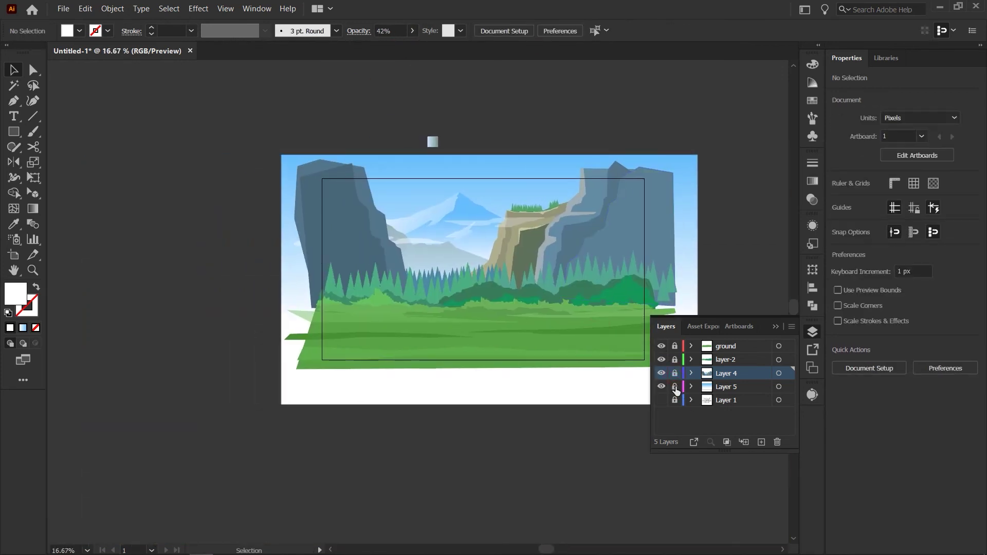
click(689, 243)
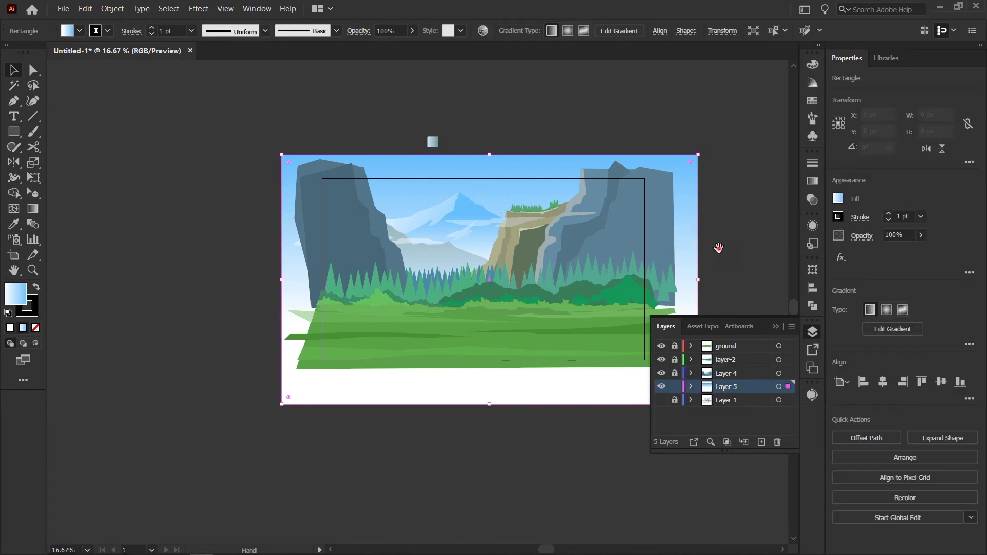
drag(719, 247, 586, 256)
click(646, 289)
drag(575, 290, 641, 300)
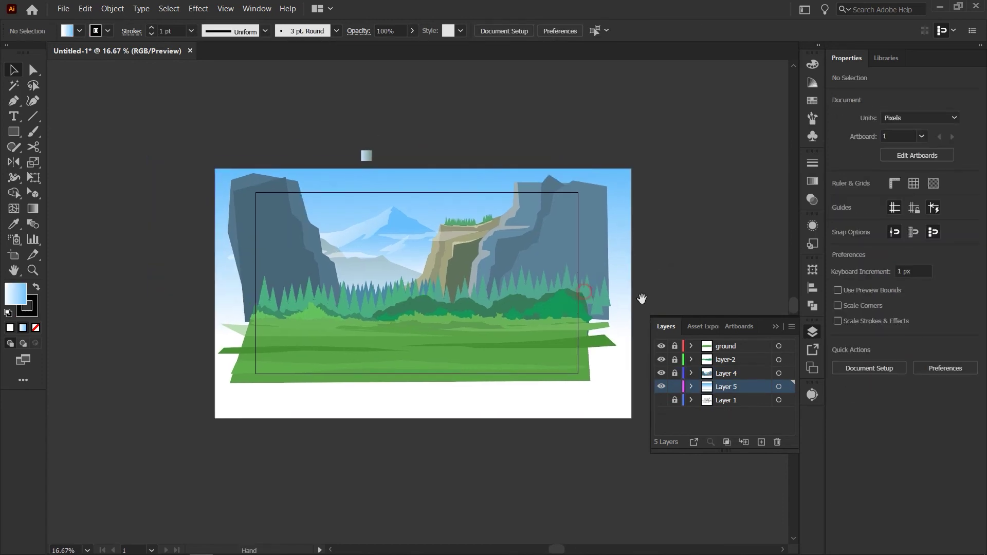
Redraw the sky rectangle's gradient vertically with the Gradient tool, fading from blue at the top to white lower down, and deselect it.
key(ctrl+equal)
key(g)
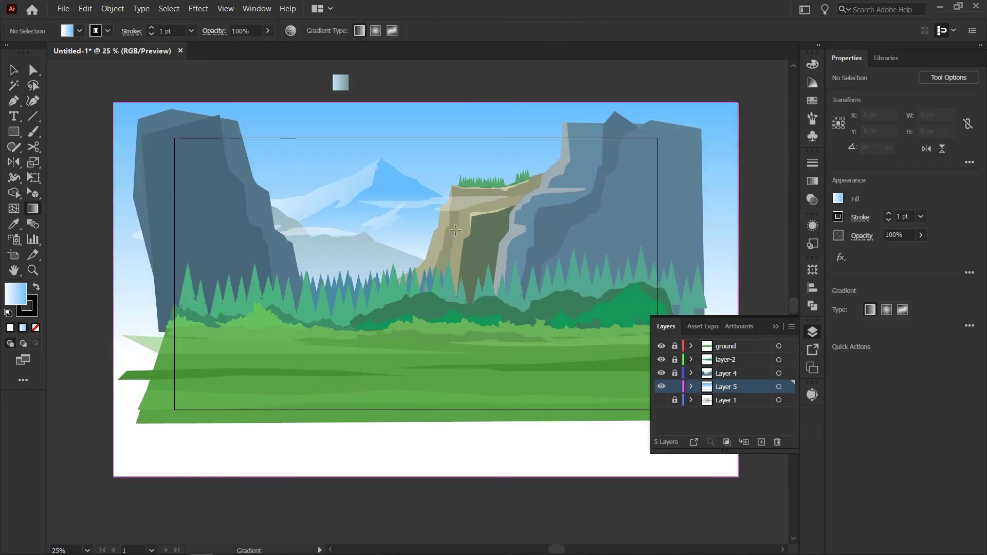
click(455, 102)
mouse_move(460, 231)
mouse_down()
mouse_move(460, 115)
mouse_move(460, 136)
mouse_up()
mouse_move(312, 250)
mouse_down()
mouse_move(311, 73)
mouse_move(326, 42)
mouse_up()
drag(434, 416, 434, 238)
drag(458, 364, 458, 226)
drag(426, 308, 426, 256)
mouse_move(368, 422)
mouse_down()
mouse_move(402, 97)
mouse_move(419, 198)
mouse_move(408, 193)
mouse_move(436, 93)
mouse_move(426, 182)
mouse_up()
mouse_move(458, 425)
mouse_down()
mouse_move(474, 223)
mouse_move(466, 163)
mouse_up()
drag(331, 377, 449, 122)
drag(498, 304, 499, 344)
key(v)
key(ctrl+shift+a)
click(564, 178)
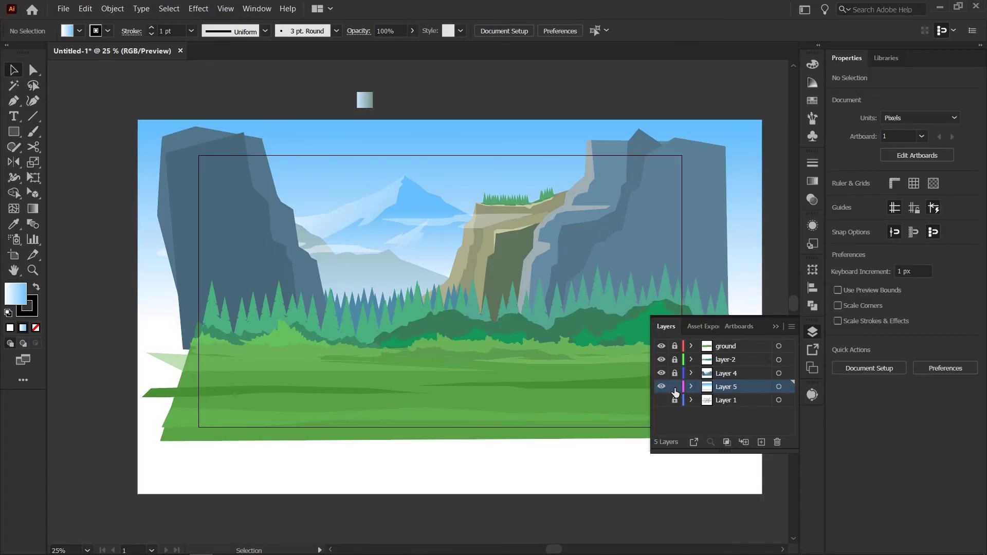
Lock Layer 5, unlock Layer 4, layer-2 and ground, and move all their artwork slightly down over the sky.
click(674, 387)
click(675, 373)
click(674, 359)
click(674, 347)
key(a)
key(ctrl+a)
mouse_move(544, 233)
mouse_down()
mouse_move(536, 224)
mouse_move(538, 245)
mouse_up()
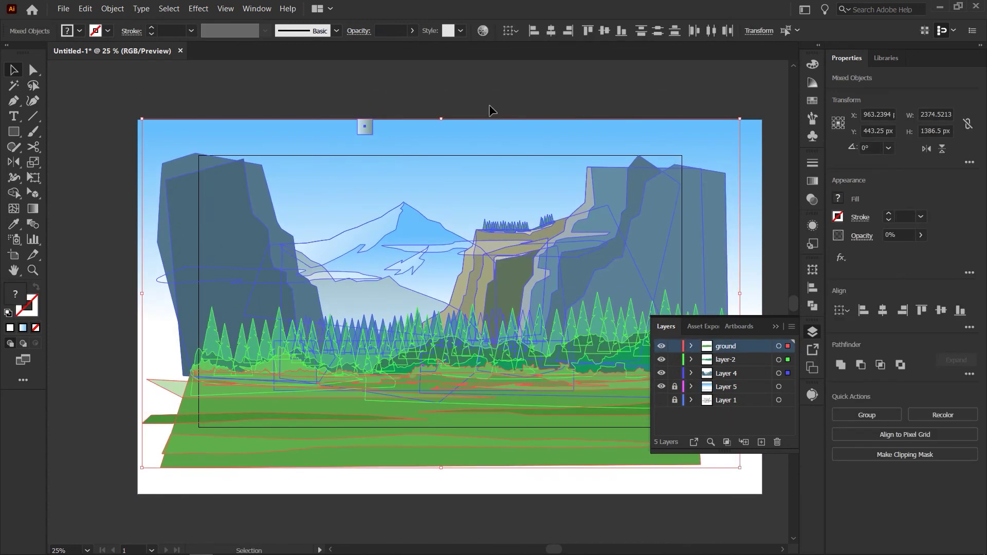
click(481, 82)
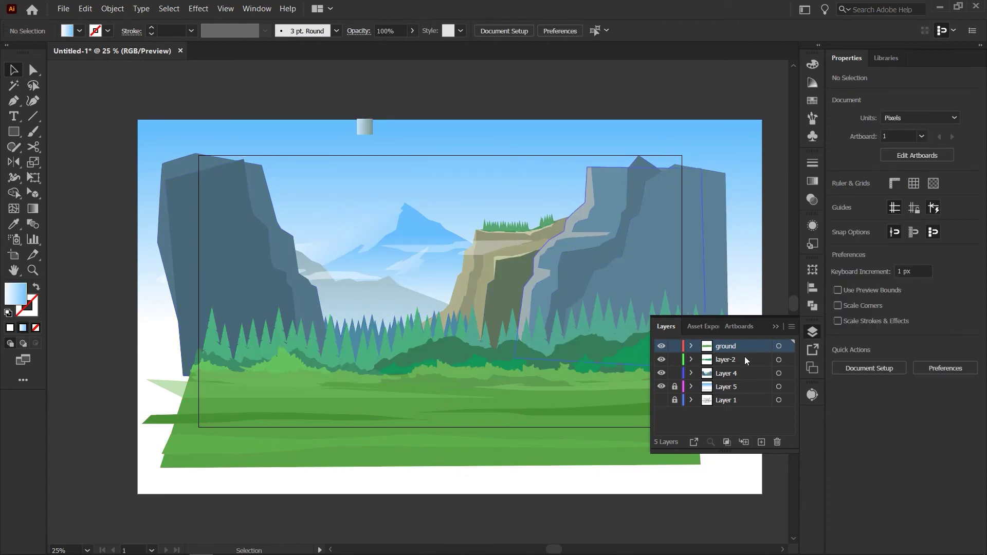
Stretch the left cliff shapes and the right grey cliff pieces upward so both cliffs rise higher, and deselect them.
click(267, 208)
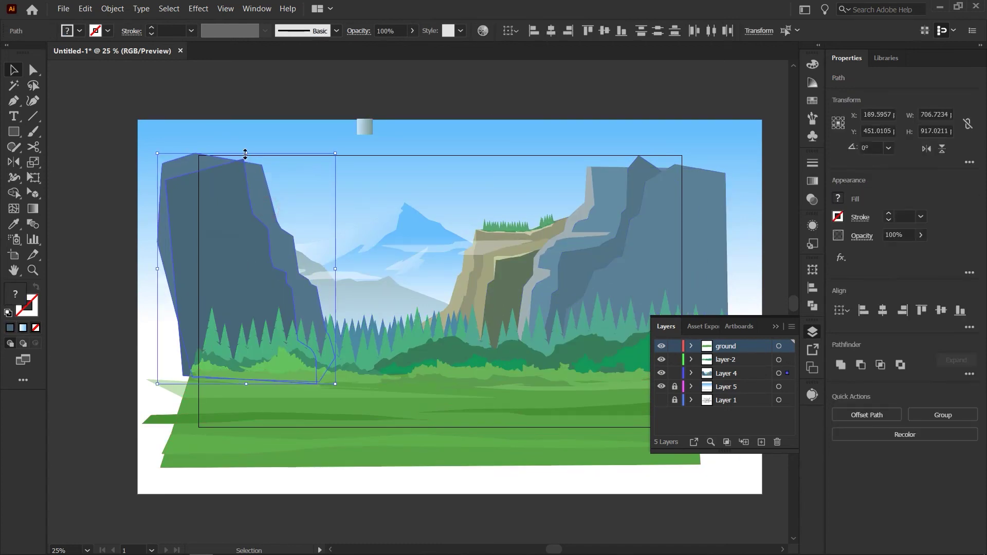
click(253, 110)
click(587, 198)
shift+click(589, 199)
shift+click(636, 202)
shift+click(684, 206)
drag(620, 155, 620, 135)
click(591, 109)
drag(535, 98, 615, 103)
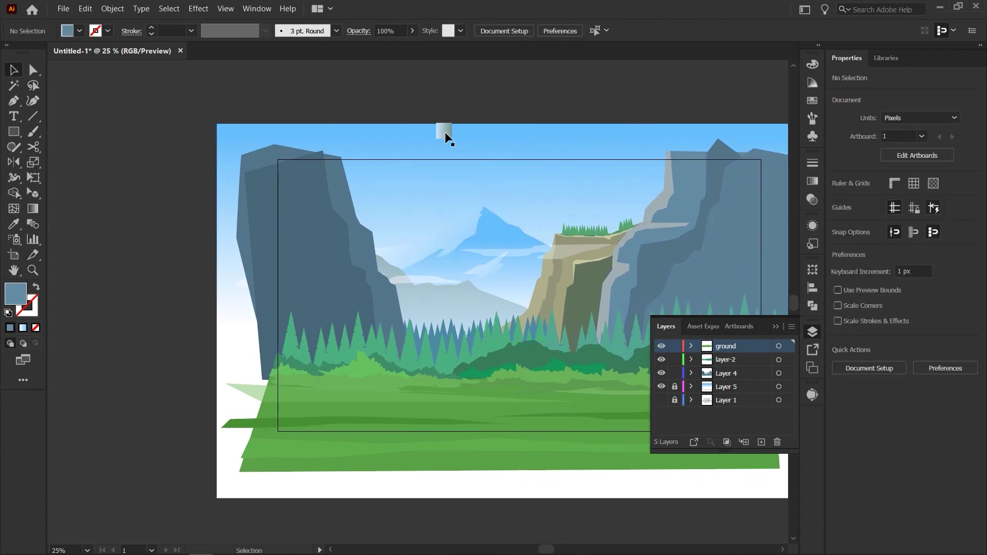
Delete the small gradient sample square at the upper edge of the sky.
click(448, 132)
key(Delete)
drag(575, 260, 468, 251)
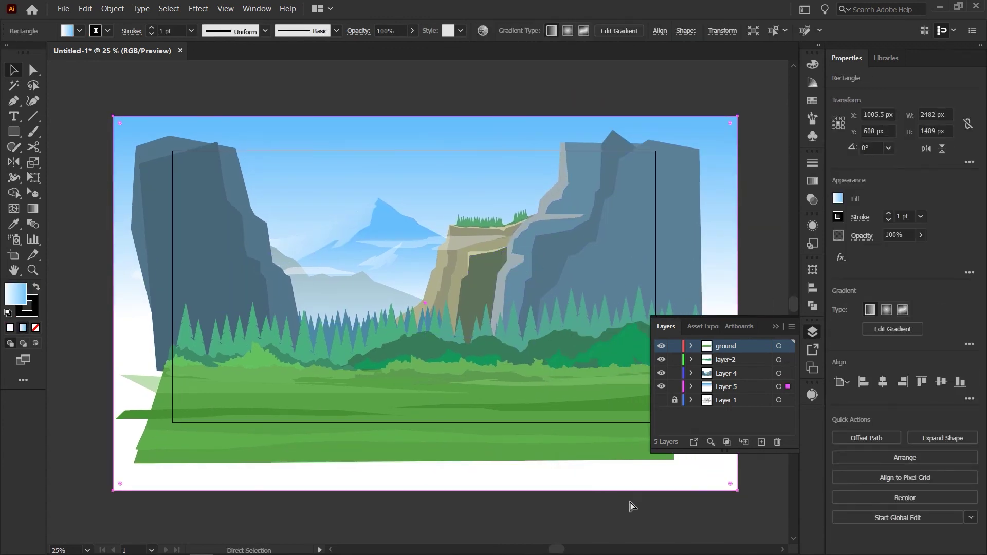
Group all of the landscape artwork, including the sky, and deselect it.
key(ctrl+a)
key(ctrl+g)
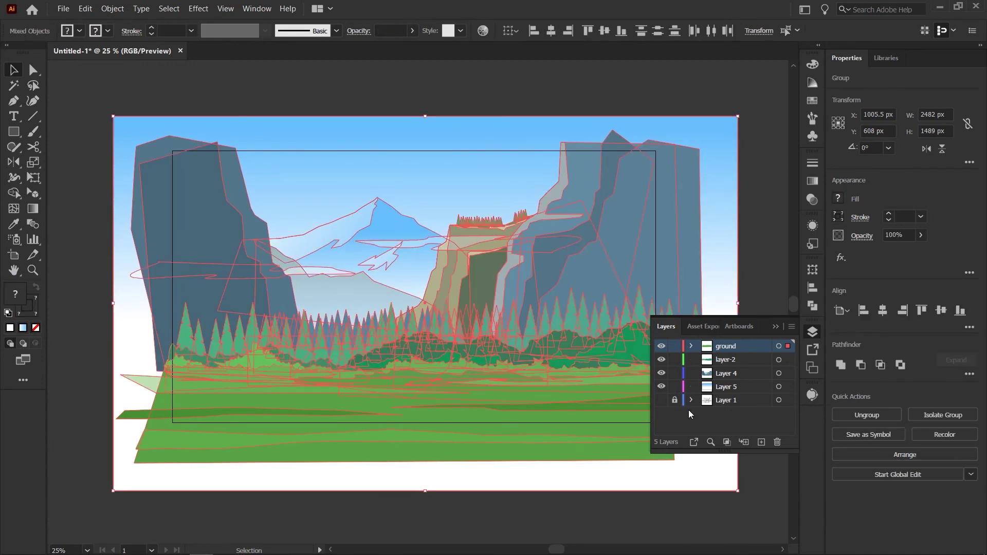
click(325, 93)
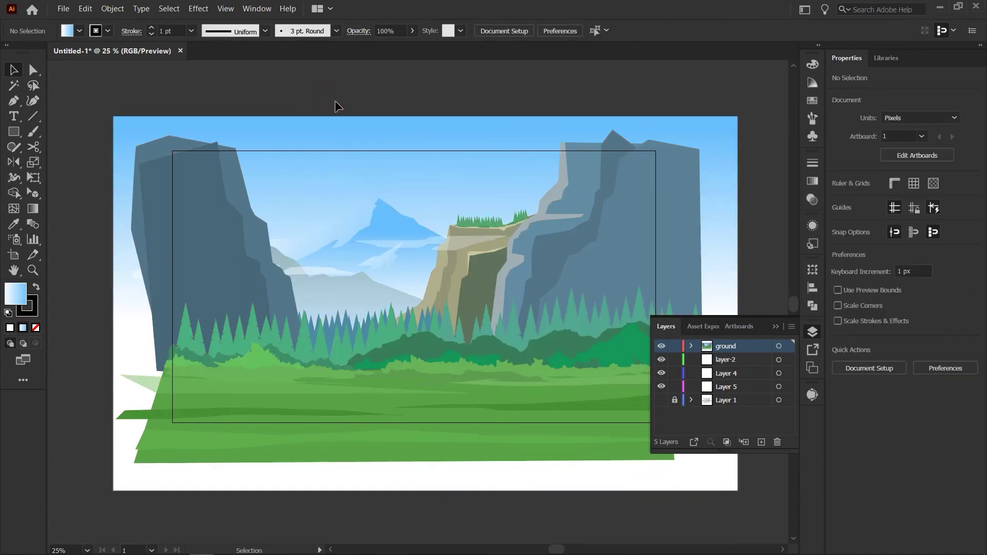
Draw a 1920 × 1080 px rectangle exactly covering the artboard.
key(m)
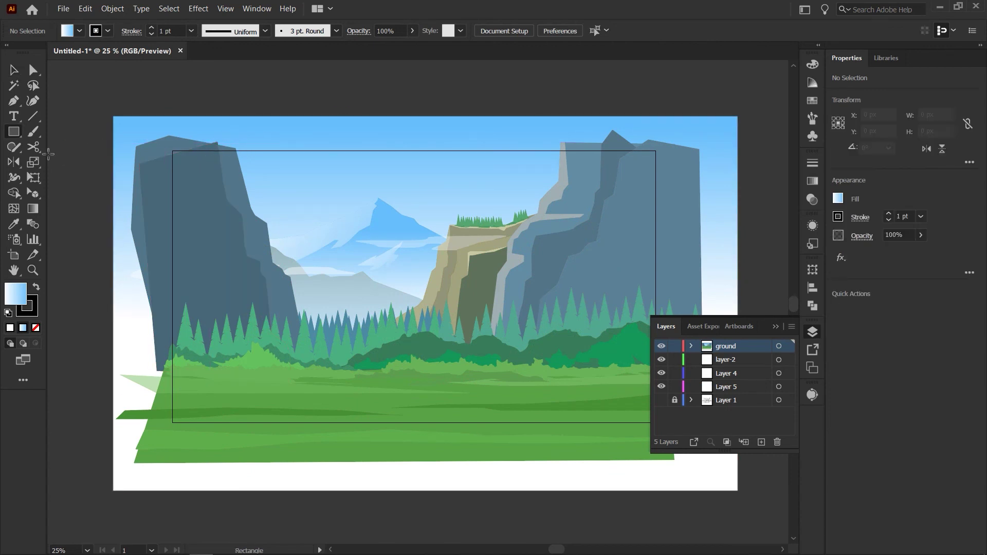
drag(173, 152, 175, 154)
mouse_move(214, 178)
mouse_down()
mouse_move(666, 422)
mouse_move(656, 422)
mouse_up()
key(b)
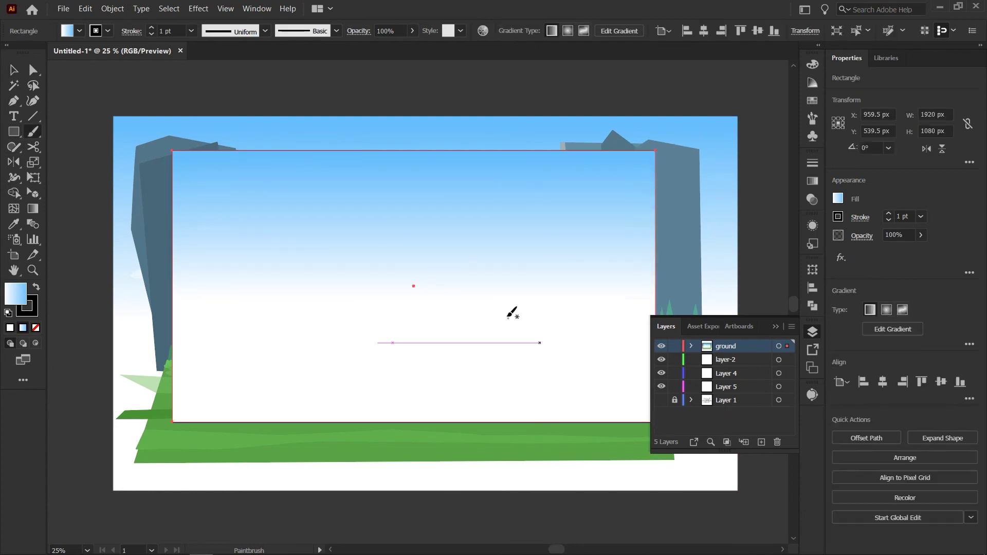
Clip all of the artwork to the artboard-sized rectangle with a clipping mask, deselect it and collapse the layer list.
key(v)
key(ctrl+a)
right_click(425, 313)
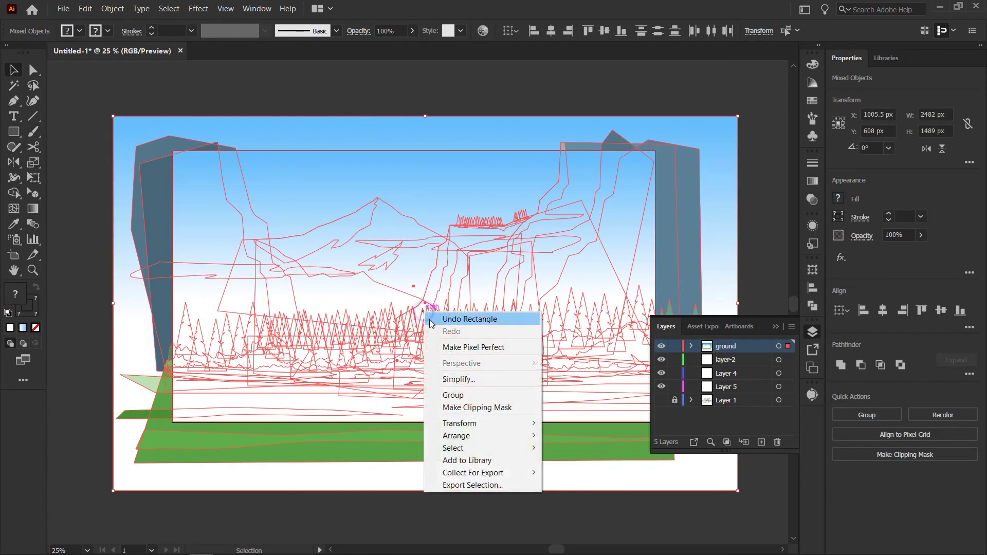
click(490, 409)
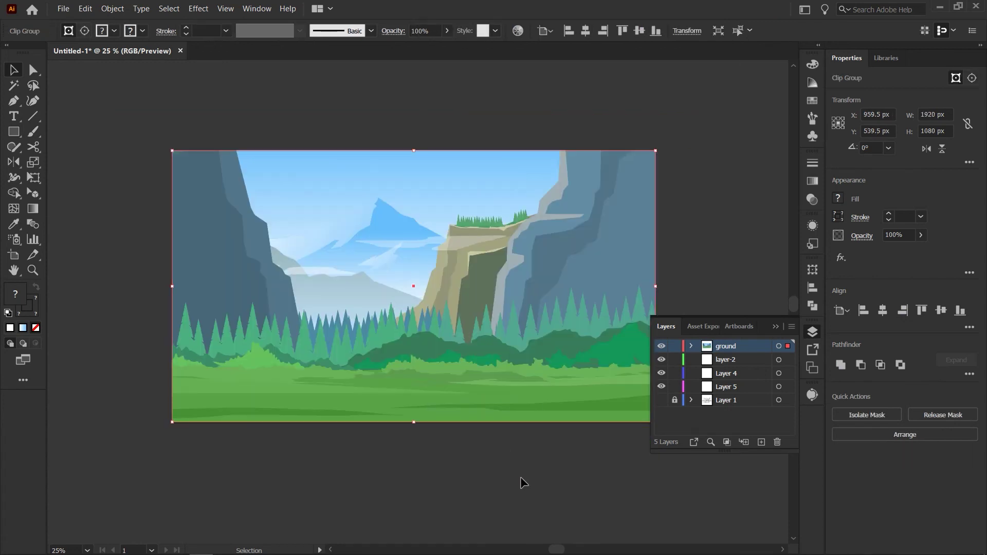
click(520, 477)
click(776, 327)
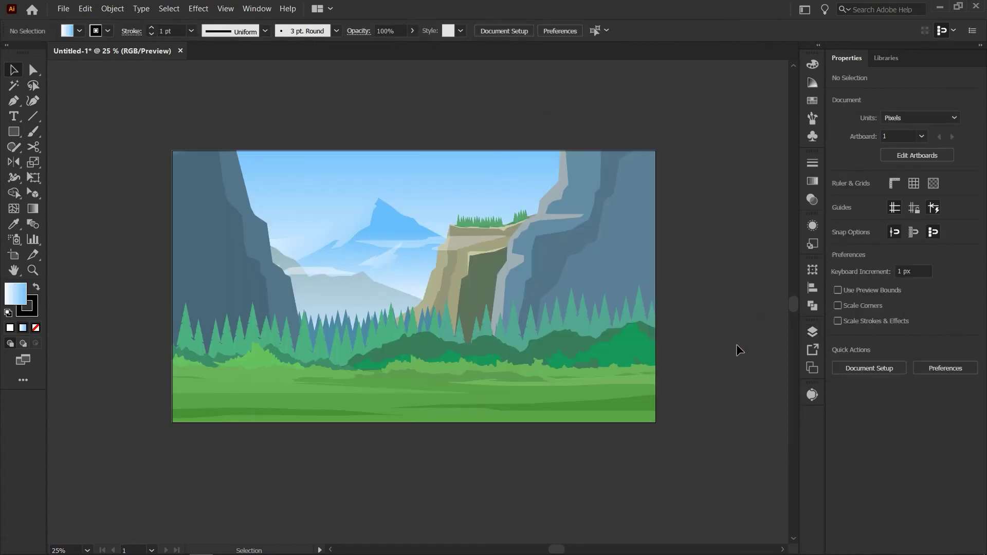
Move the lower white cloud beside the left cliff slightly upward within the clipped artwork and deselect it.
key(a)
click(314, 274)
key(v)
drag(310, 271, 310, 264)
click(751, 311)
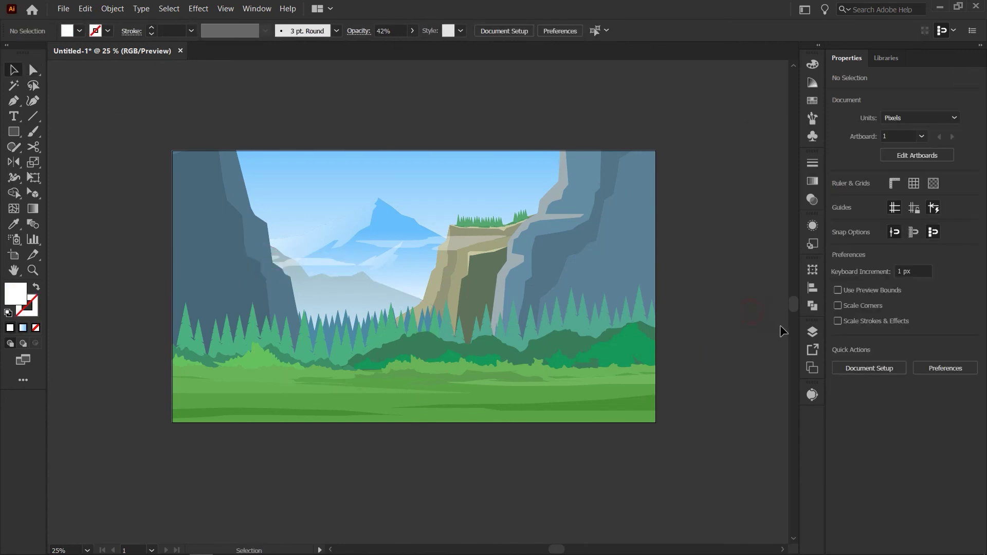